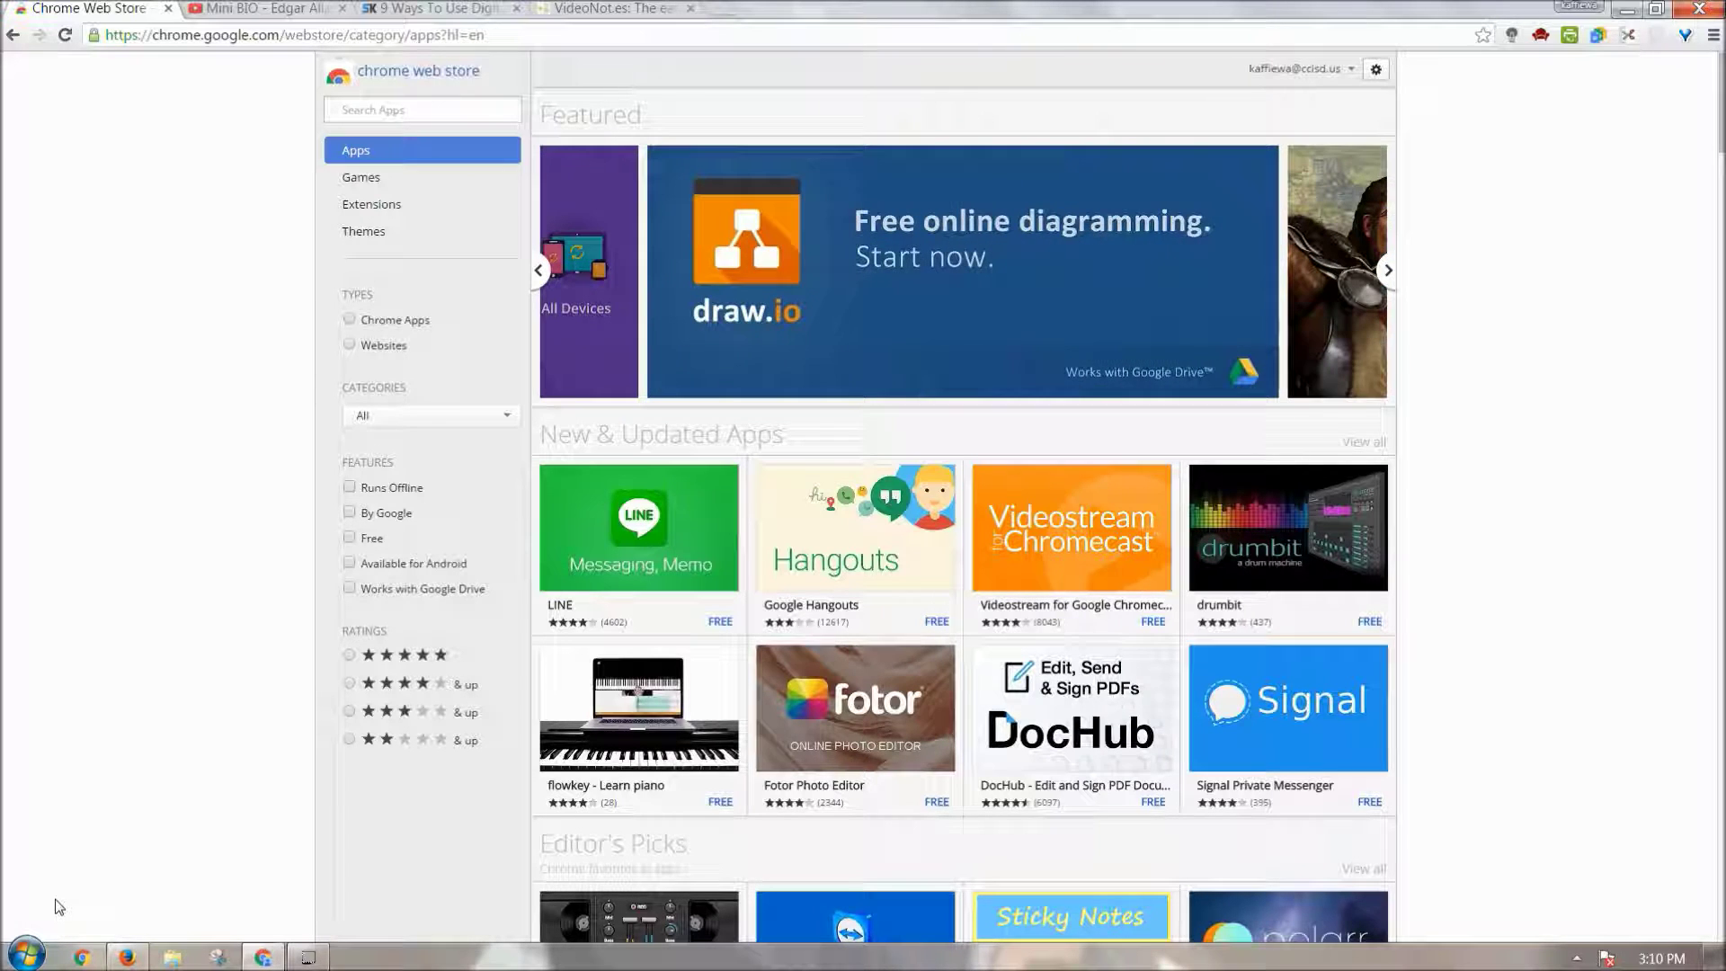
Open the Extensions category, search the store for "education", and look through the results
click(258, 259)
click(351, 204)
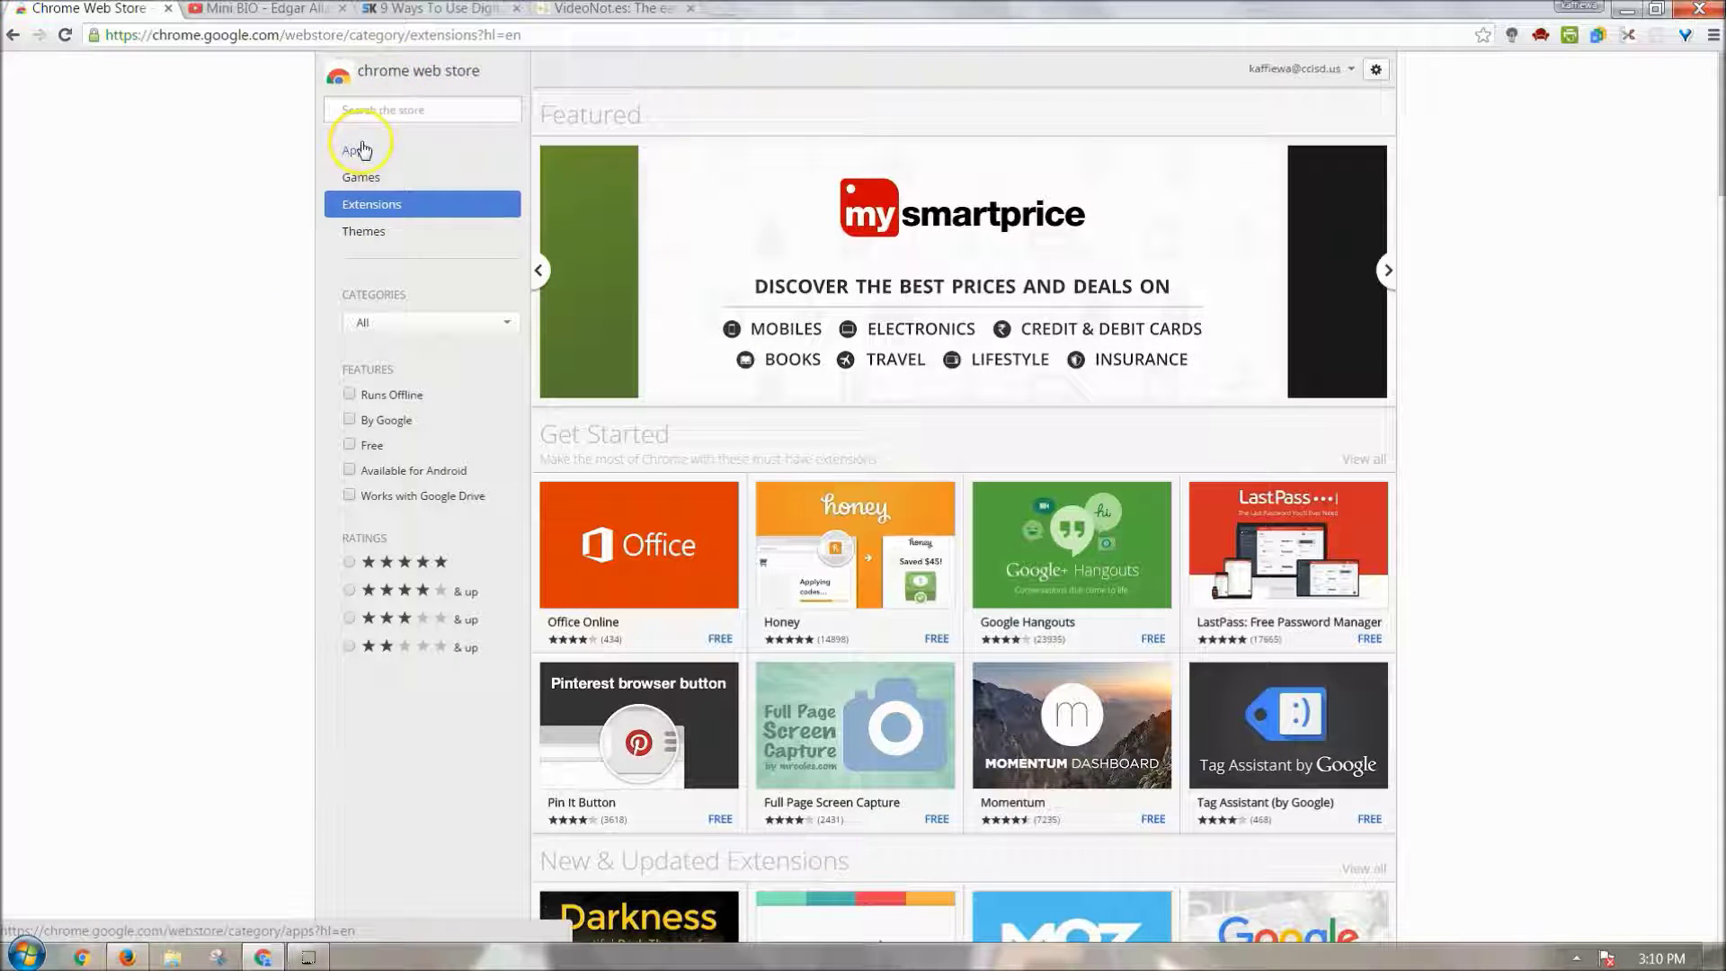
click(371, 114)
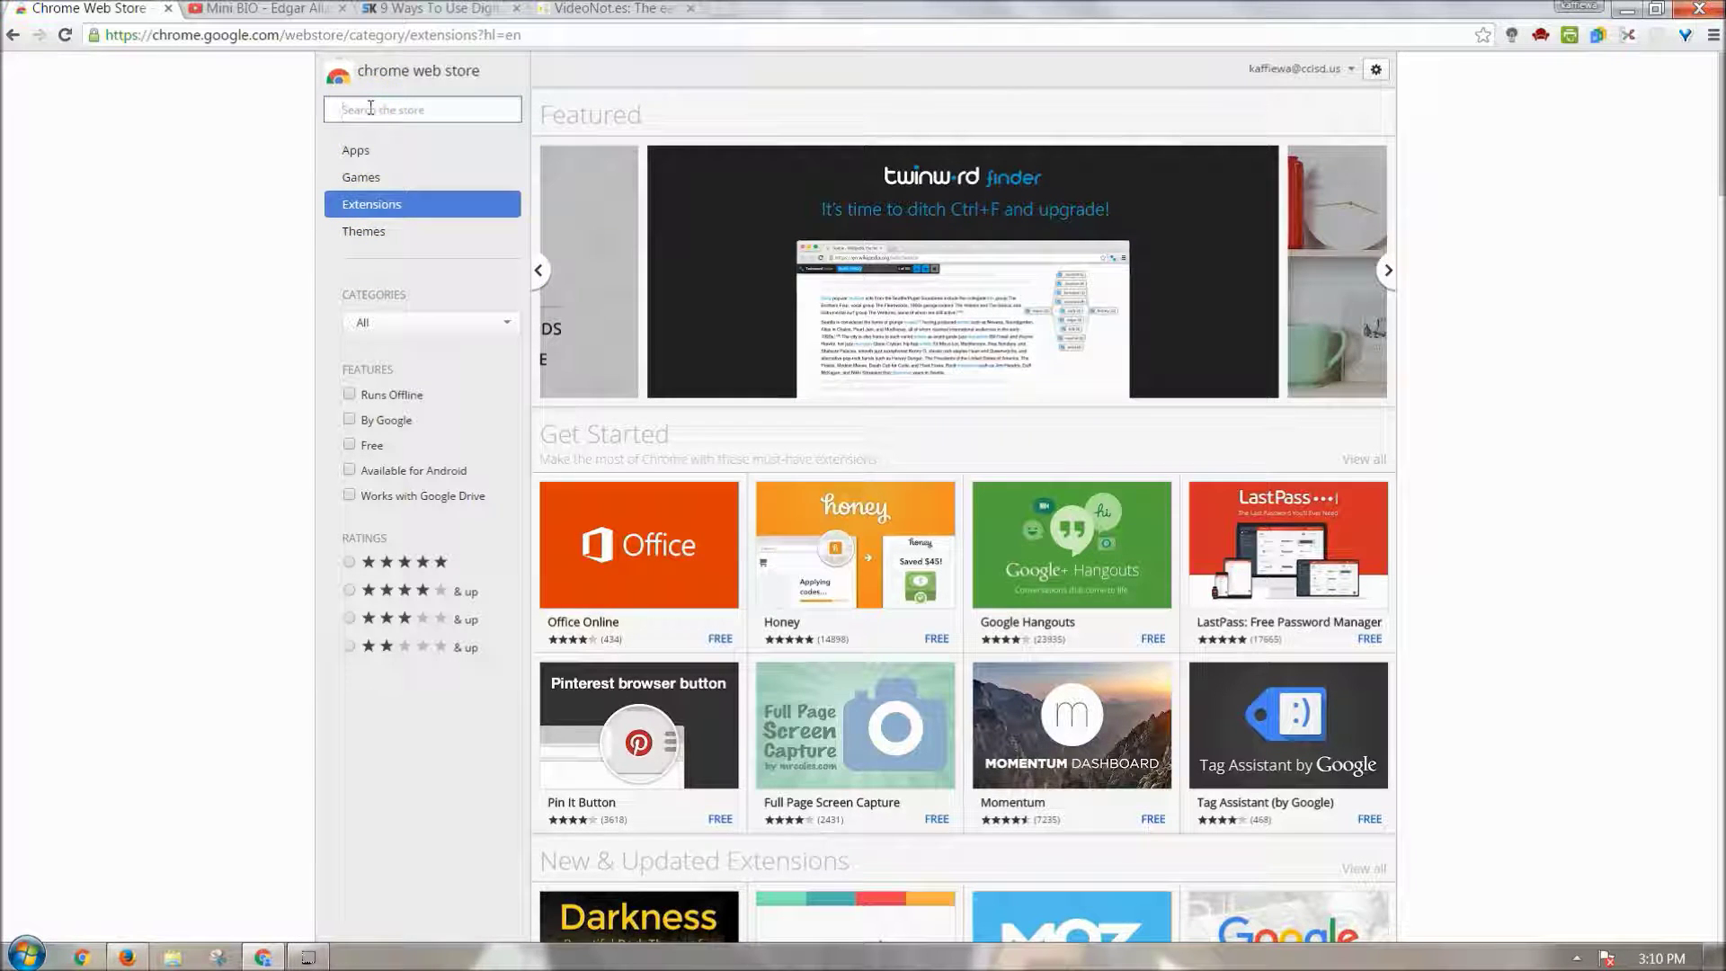
text(education)
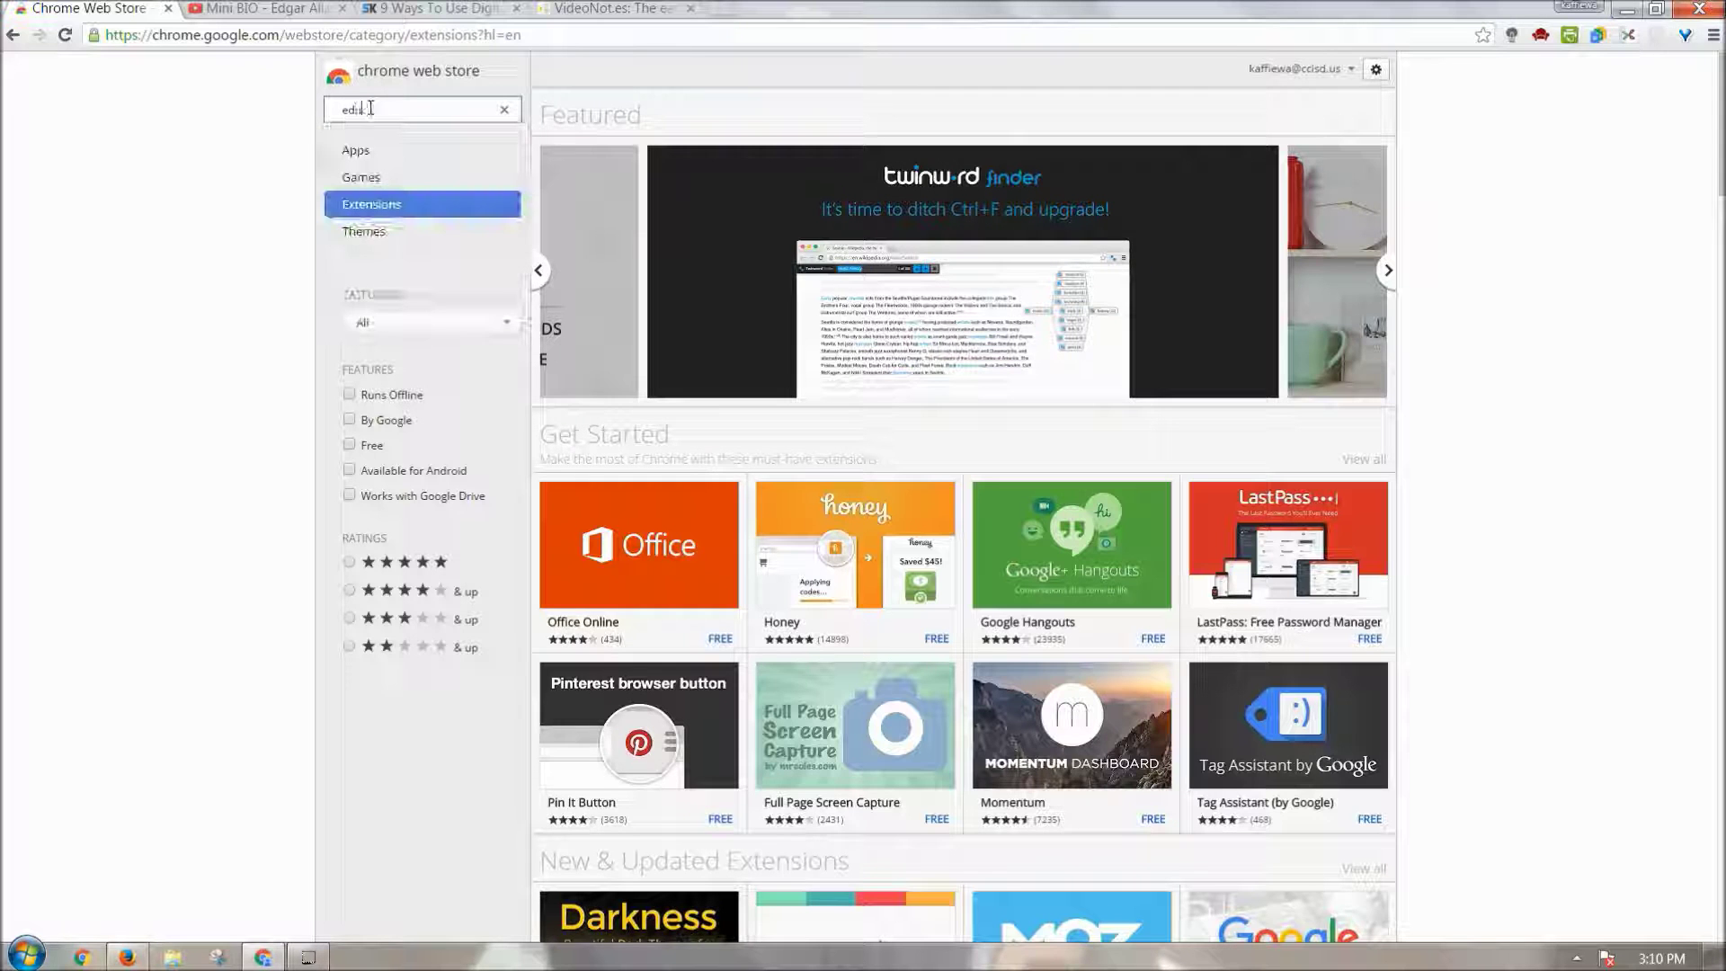
key(Return)
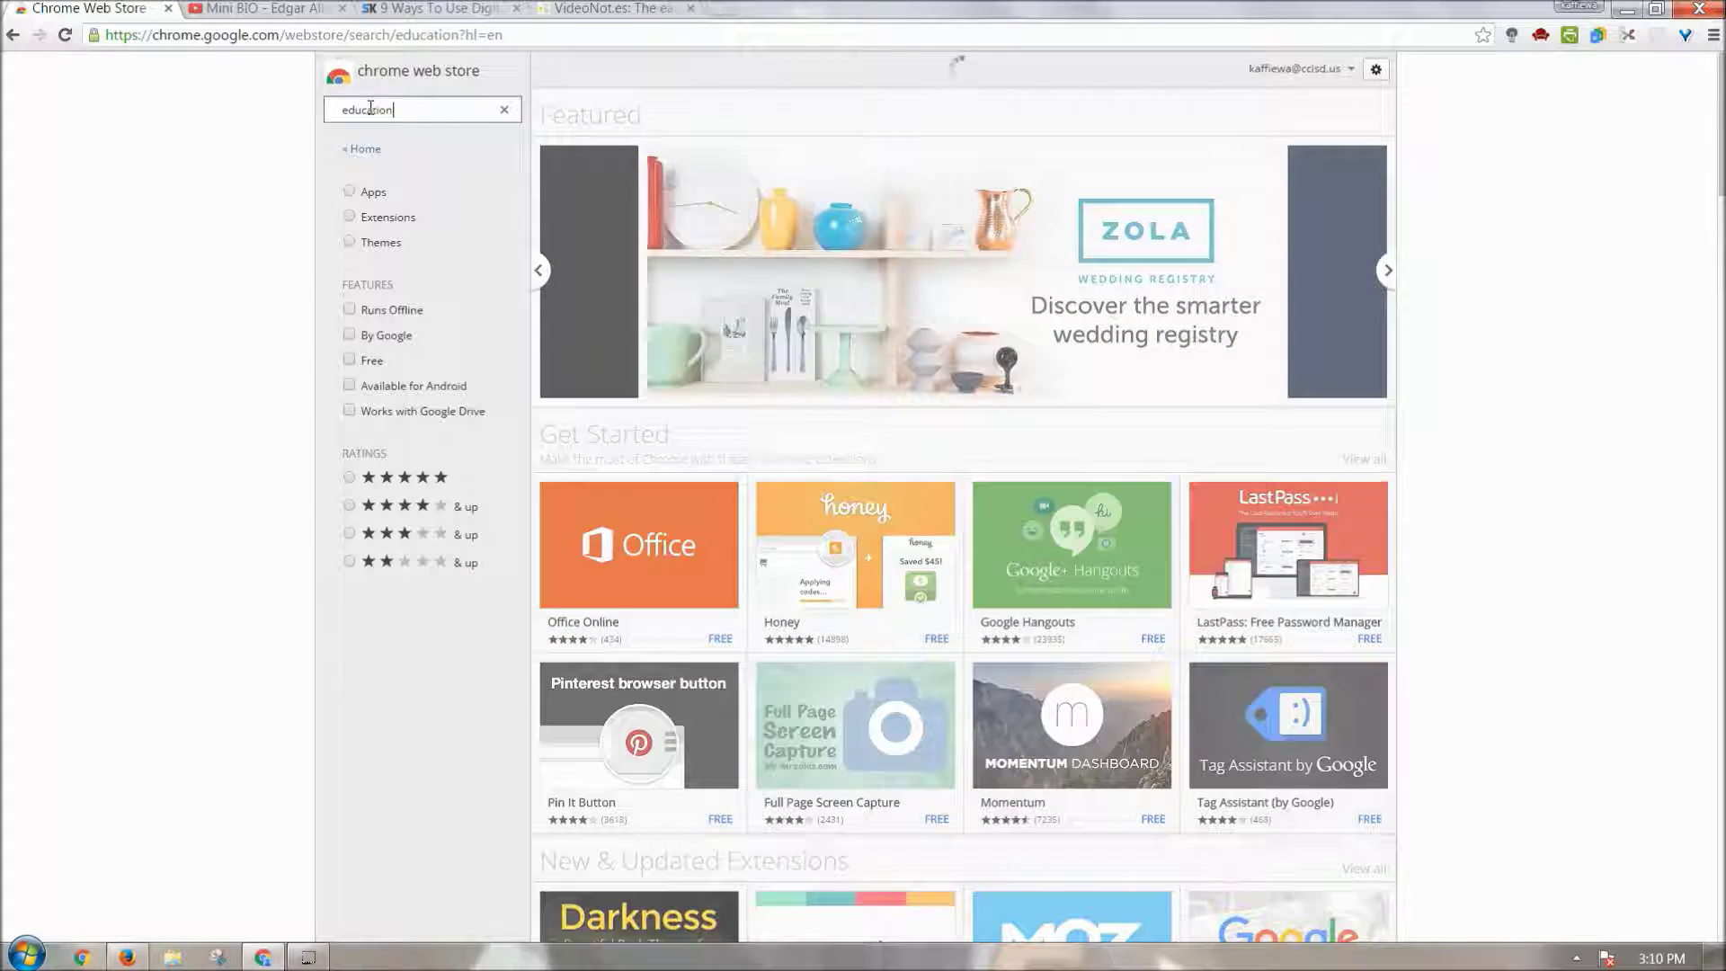
scroll(1093, 366, down, 2)
scroll(1093, 366, down, 3)
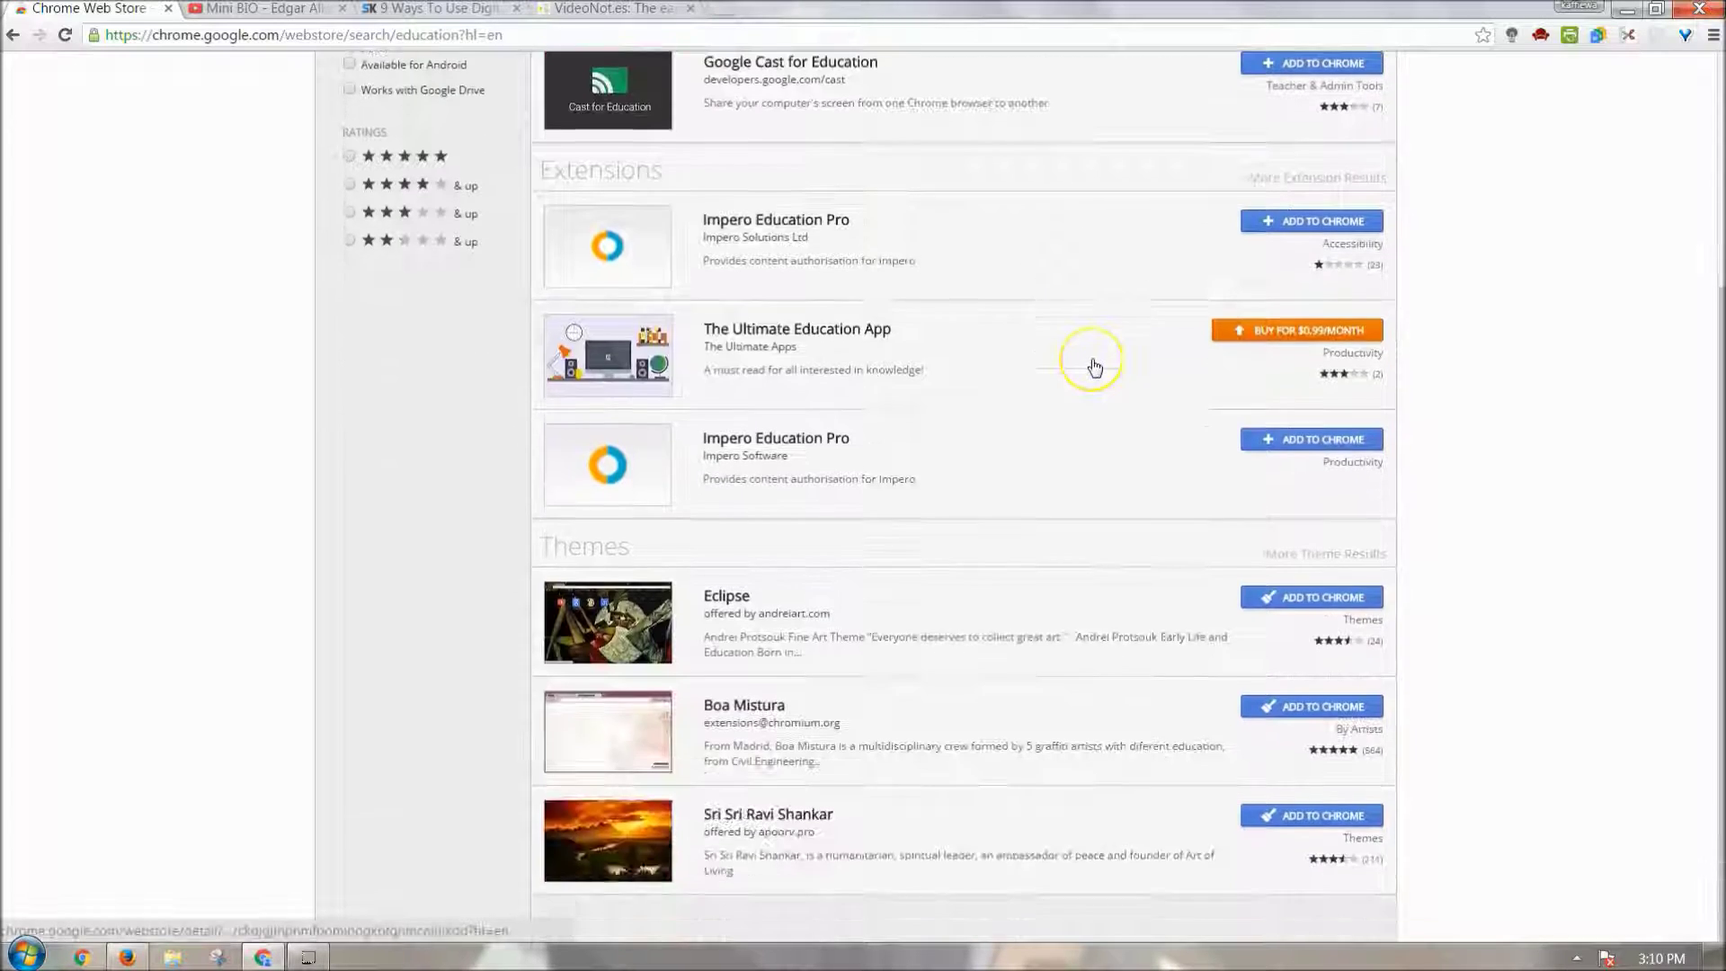
scroll(1090, 366, up, 4)
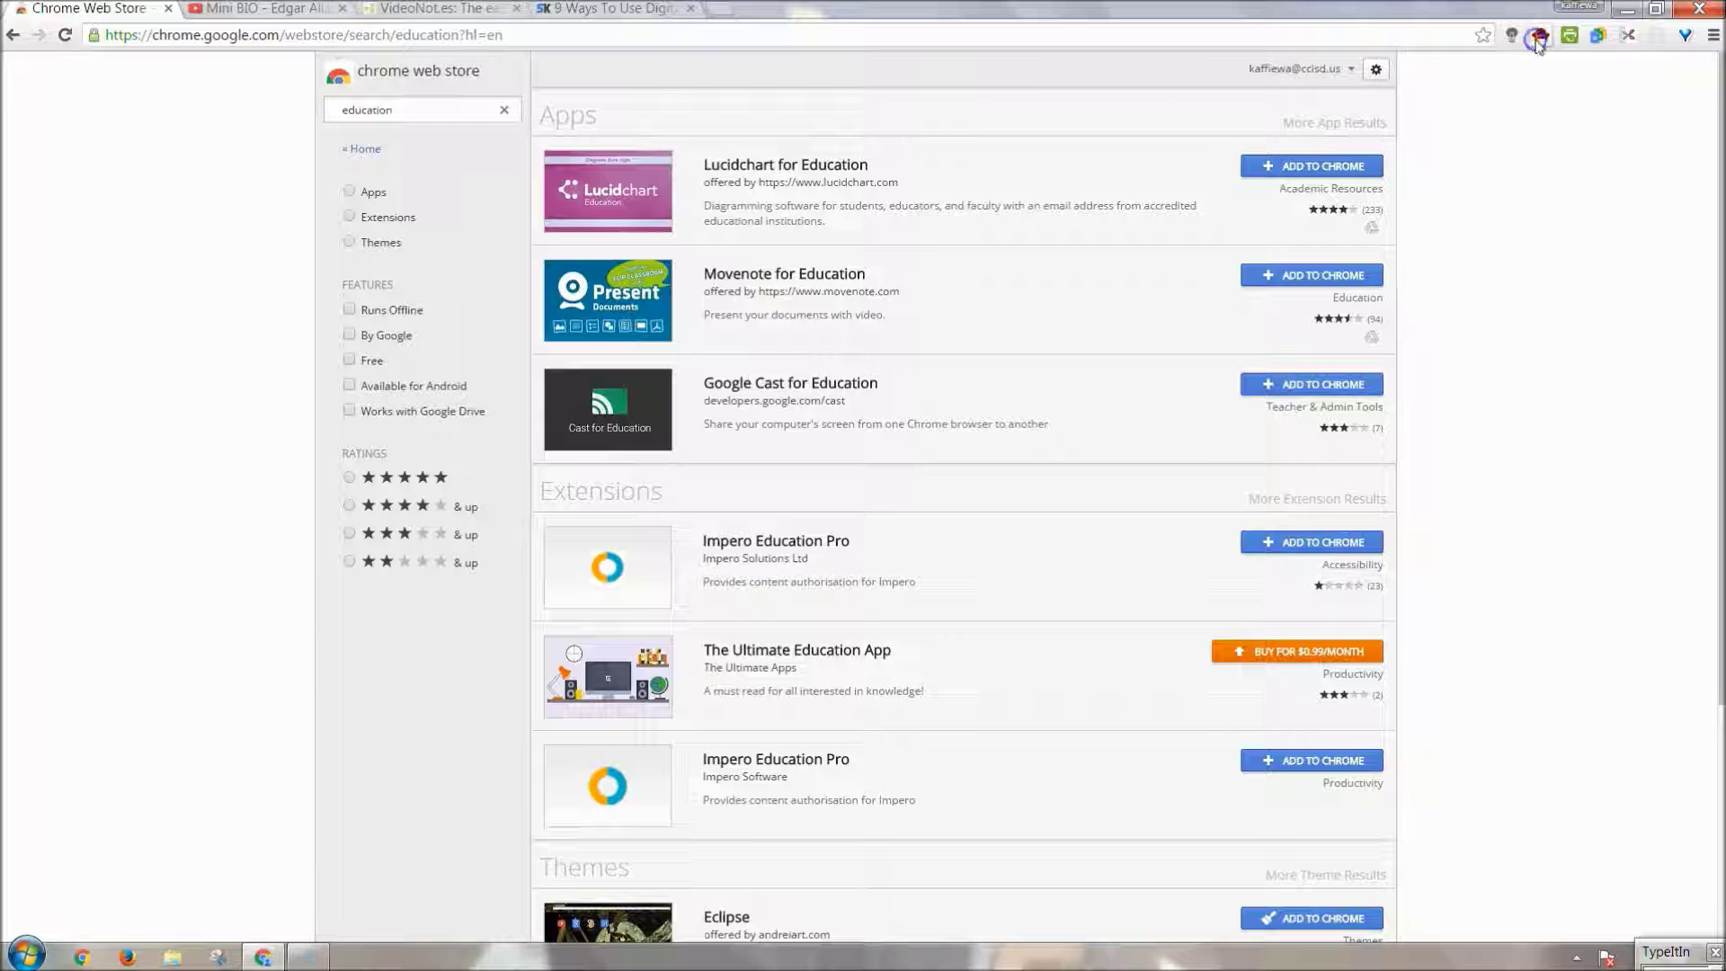
Open the browser's installed extensions page, review which extensions are enabled or disabled, and close it
click(1713, 36)
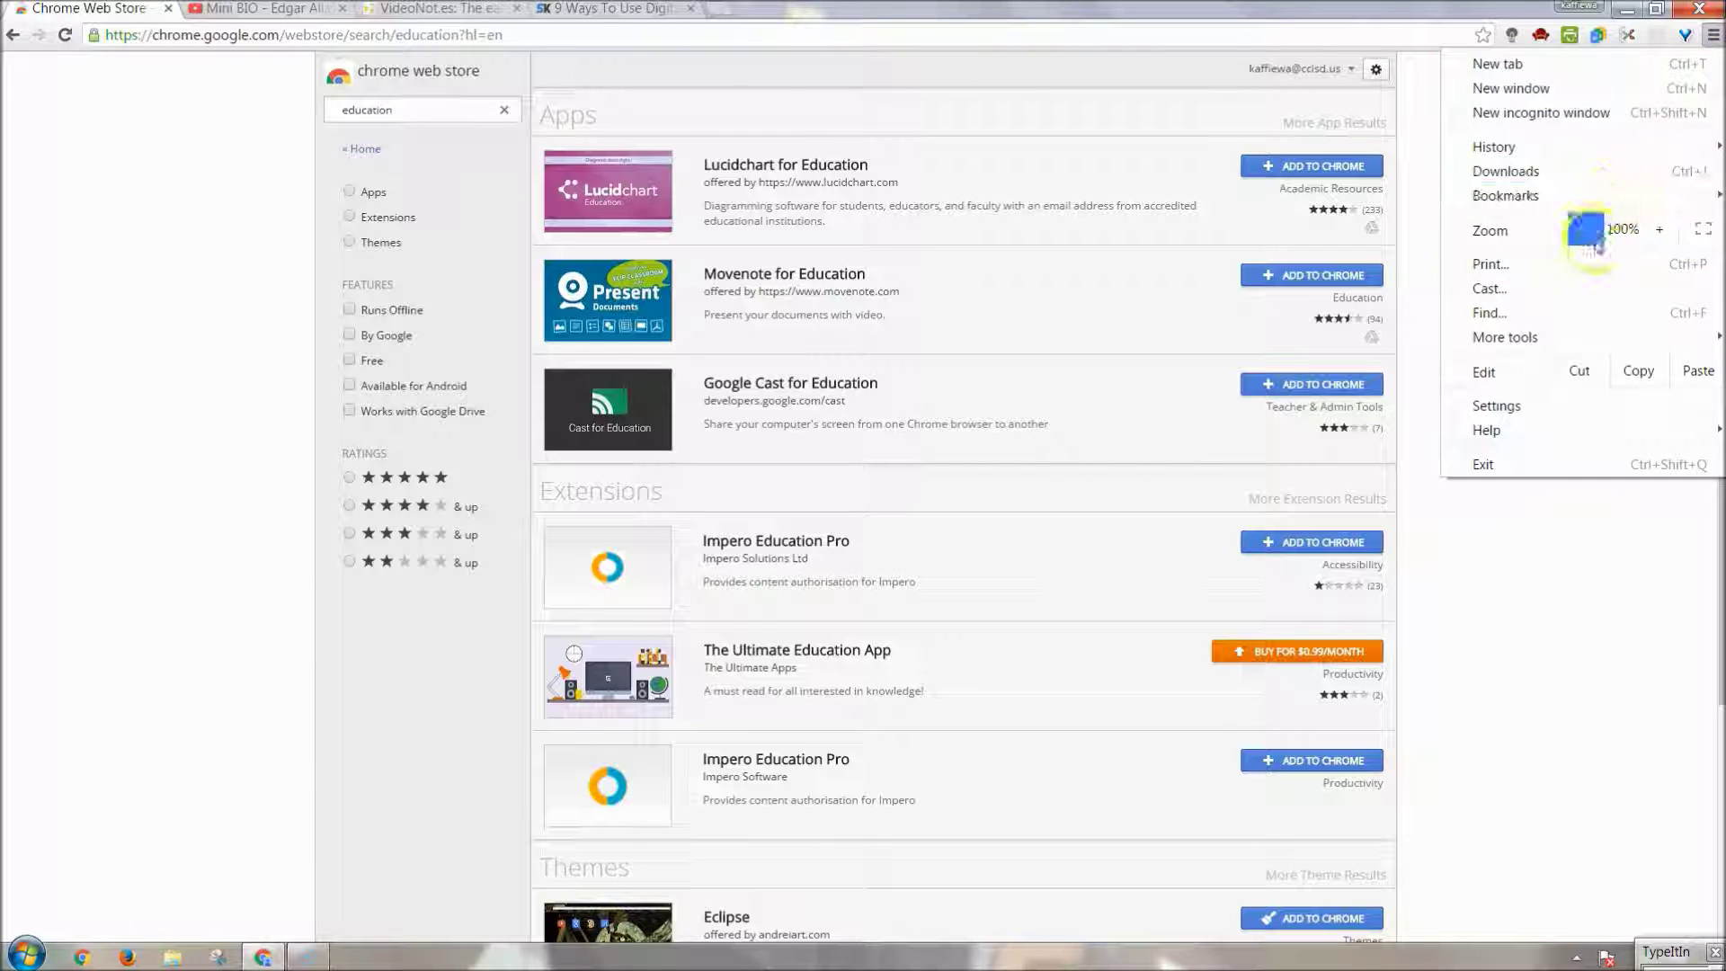
mouse_move(1537, 337)
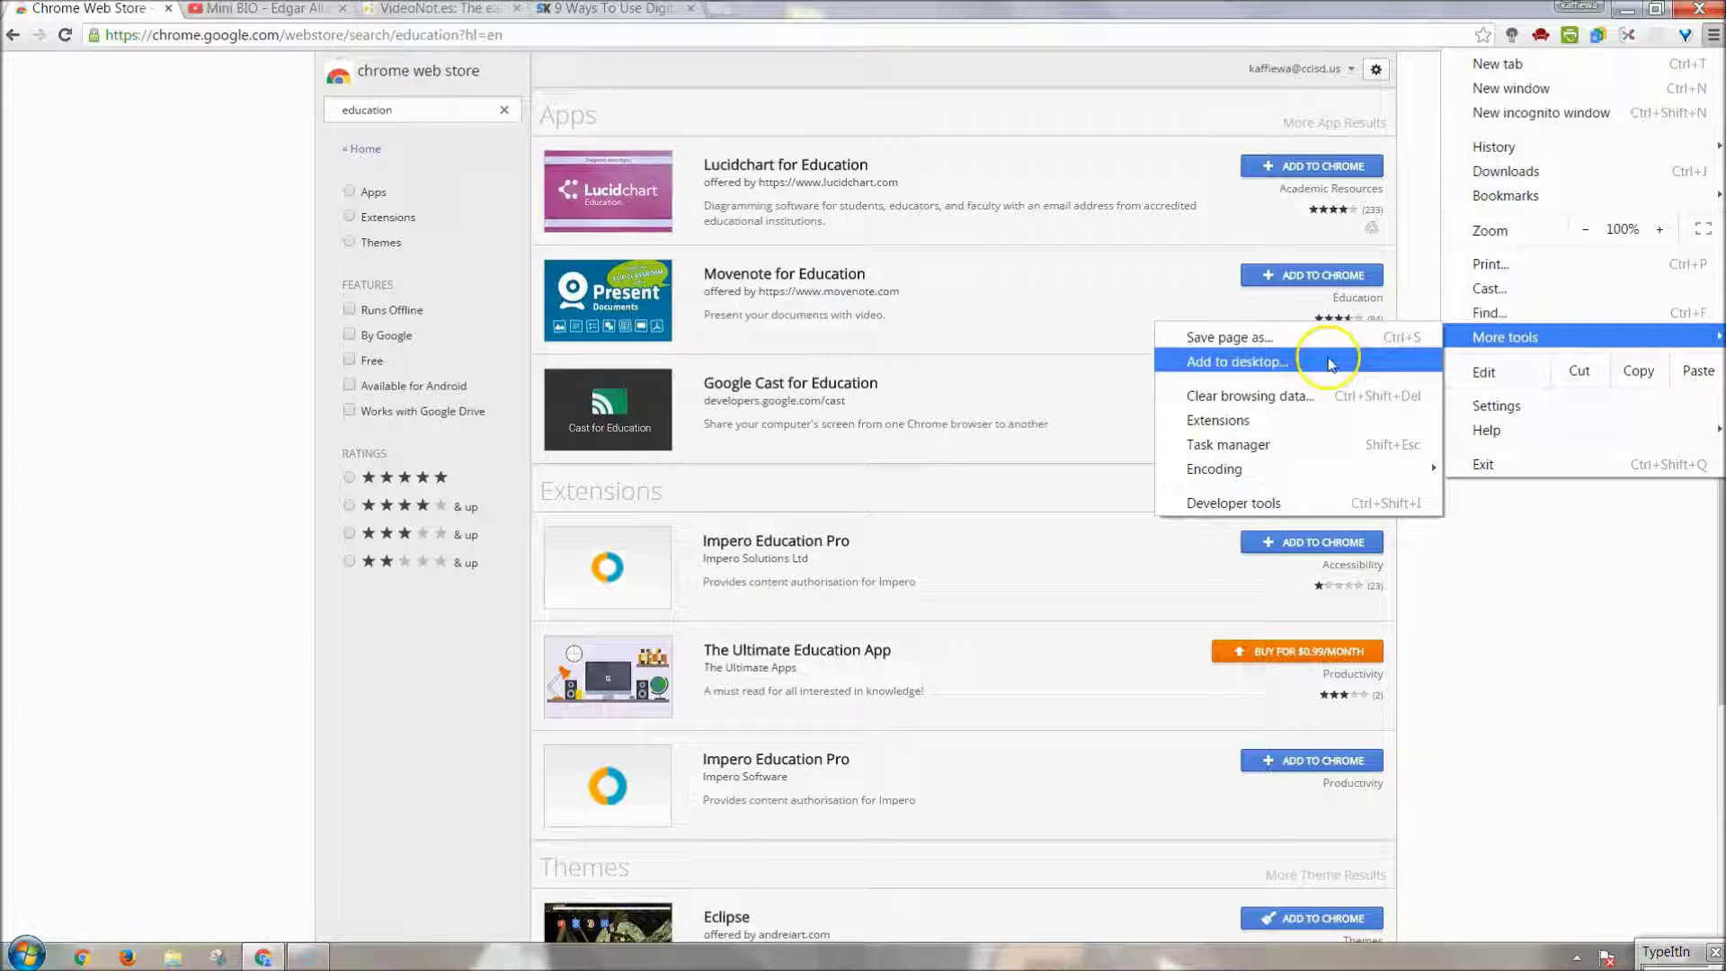
click(1243, 421)
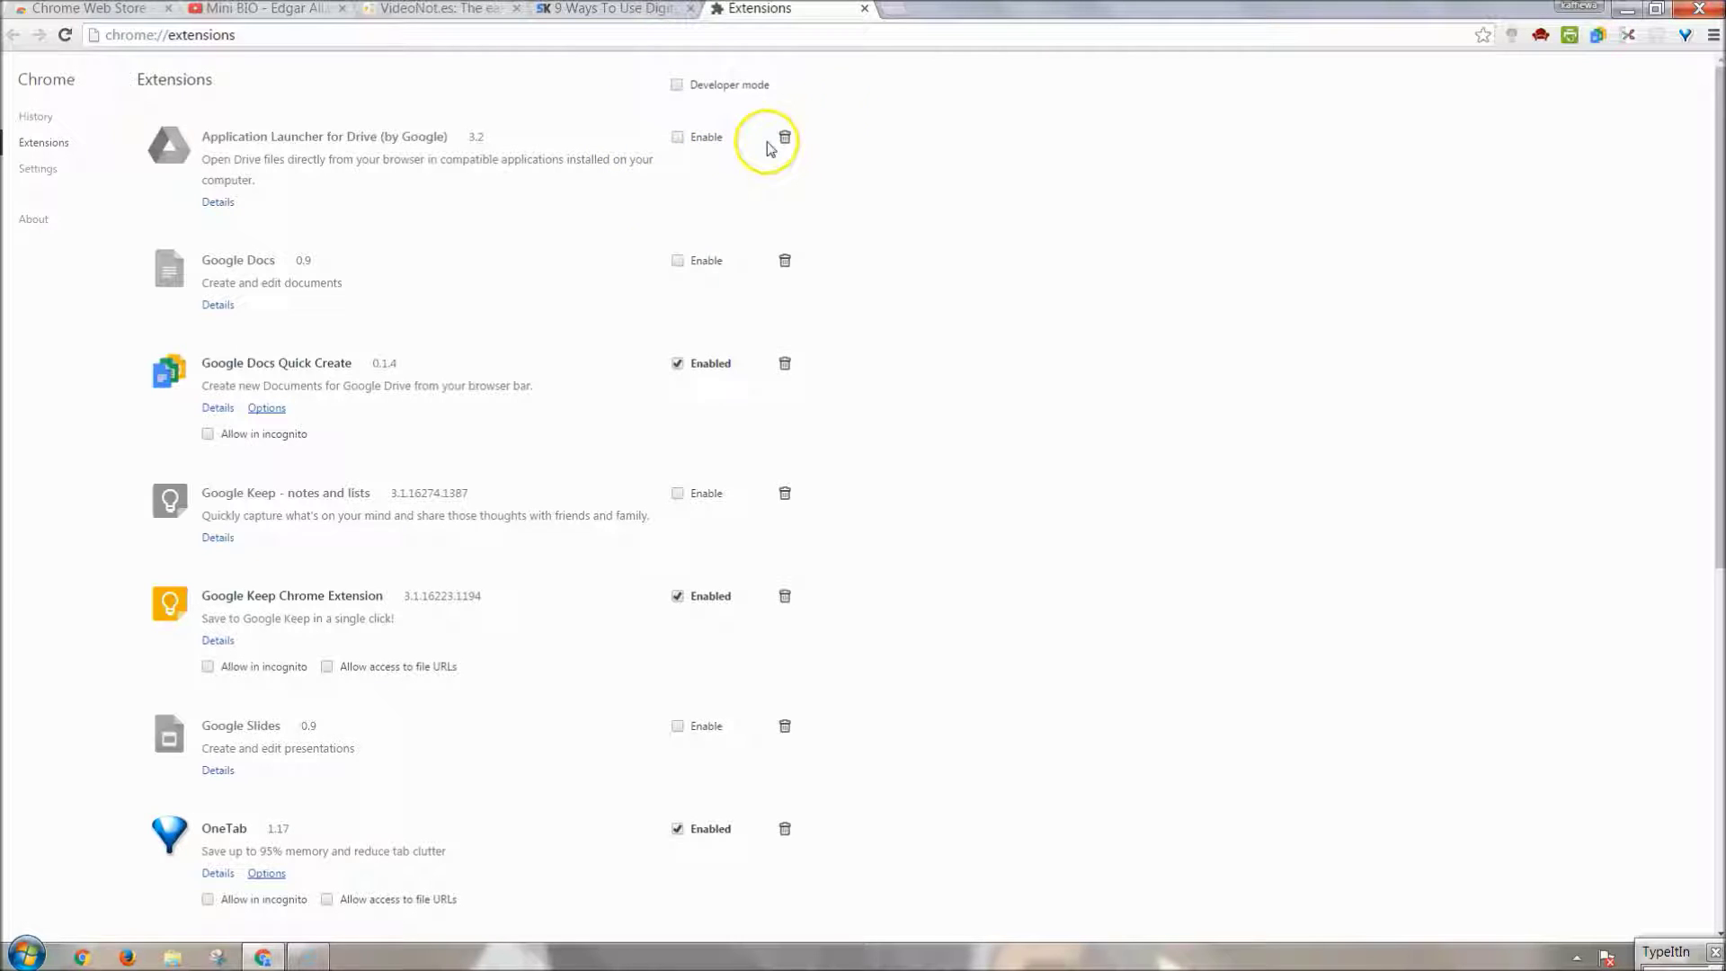
scroll(648, 270, down, 5)
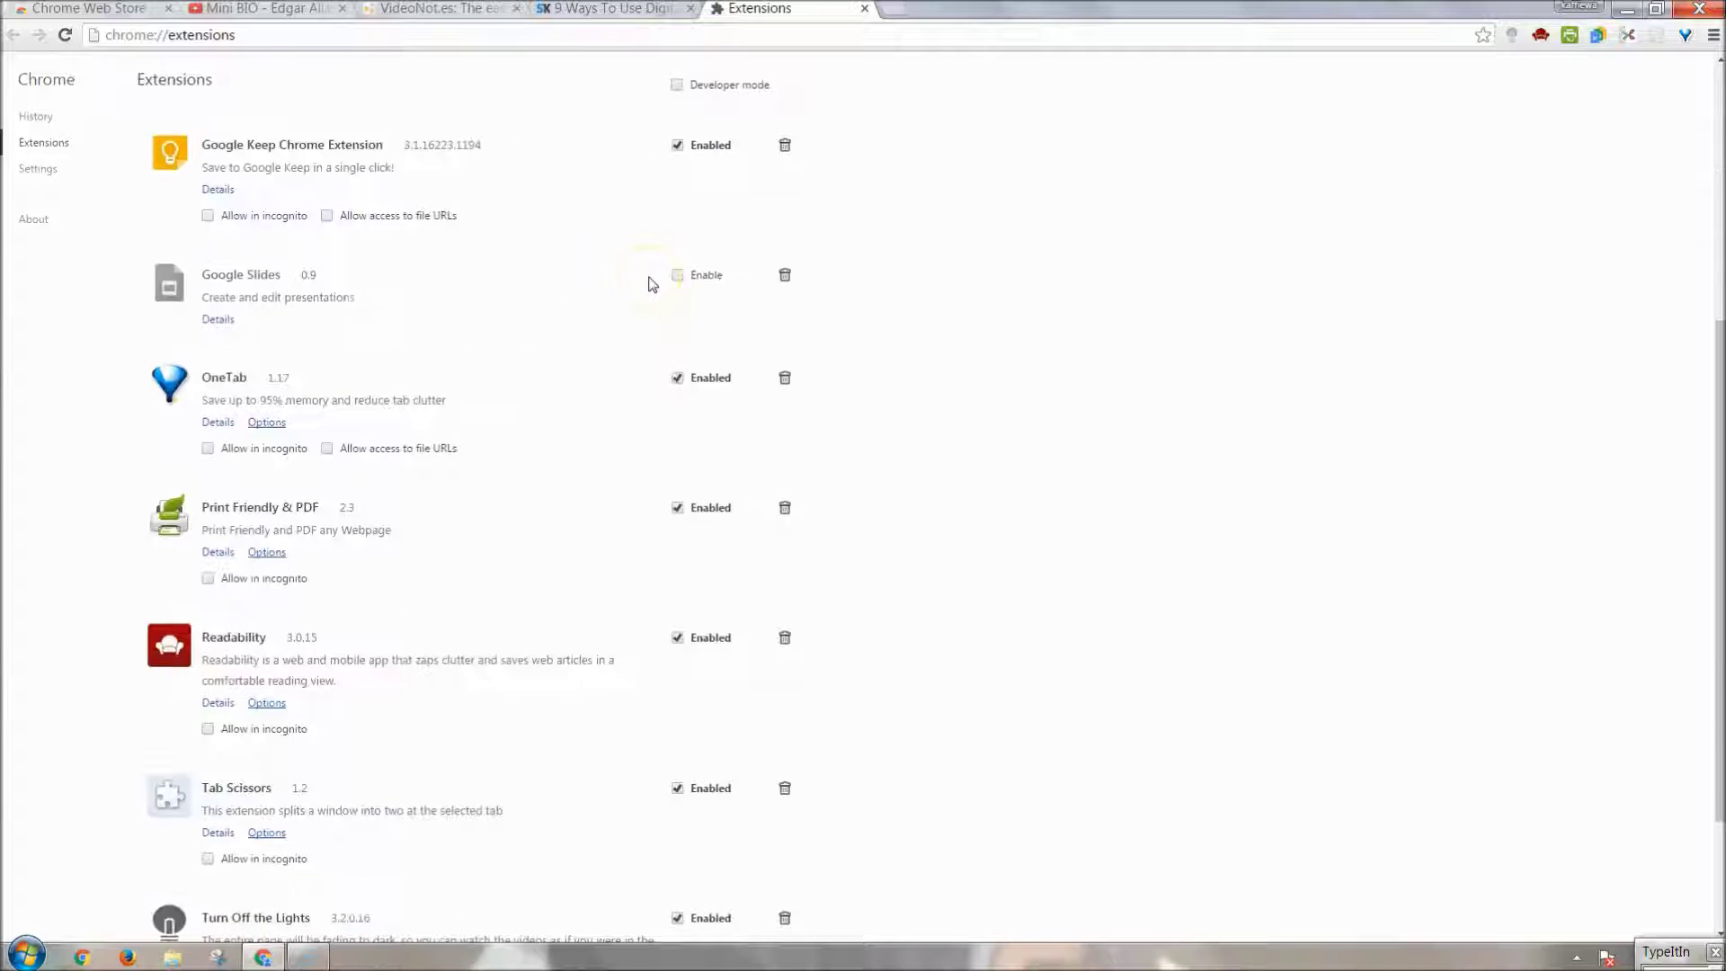
scroll(649, 280, up, 5)
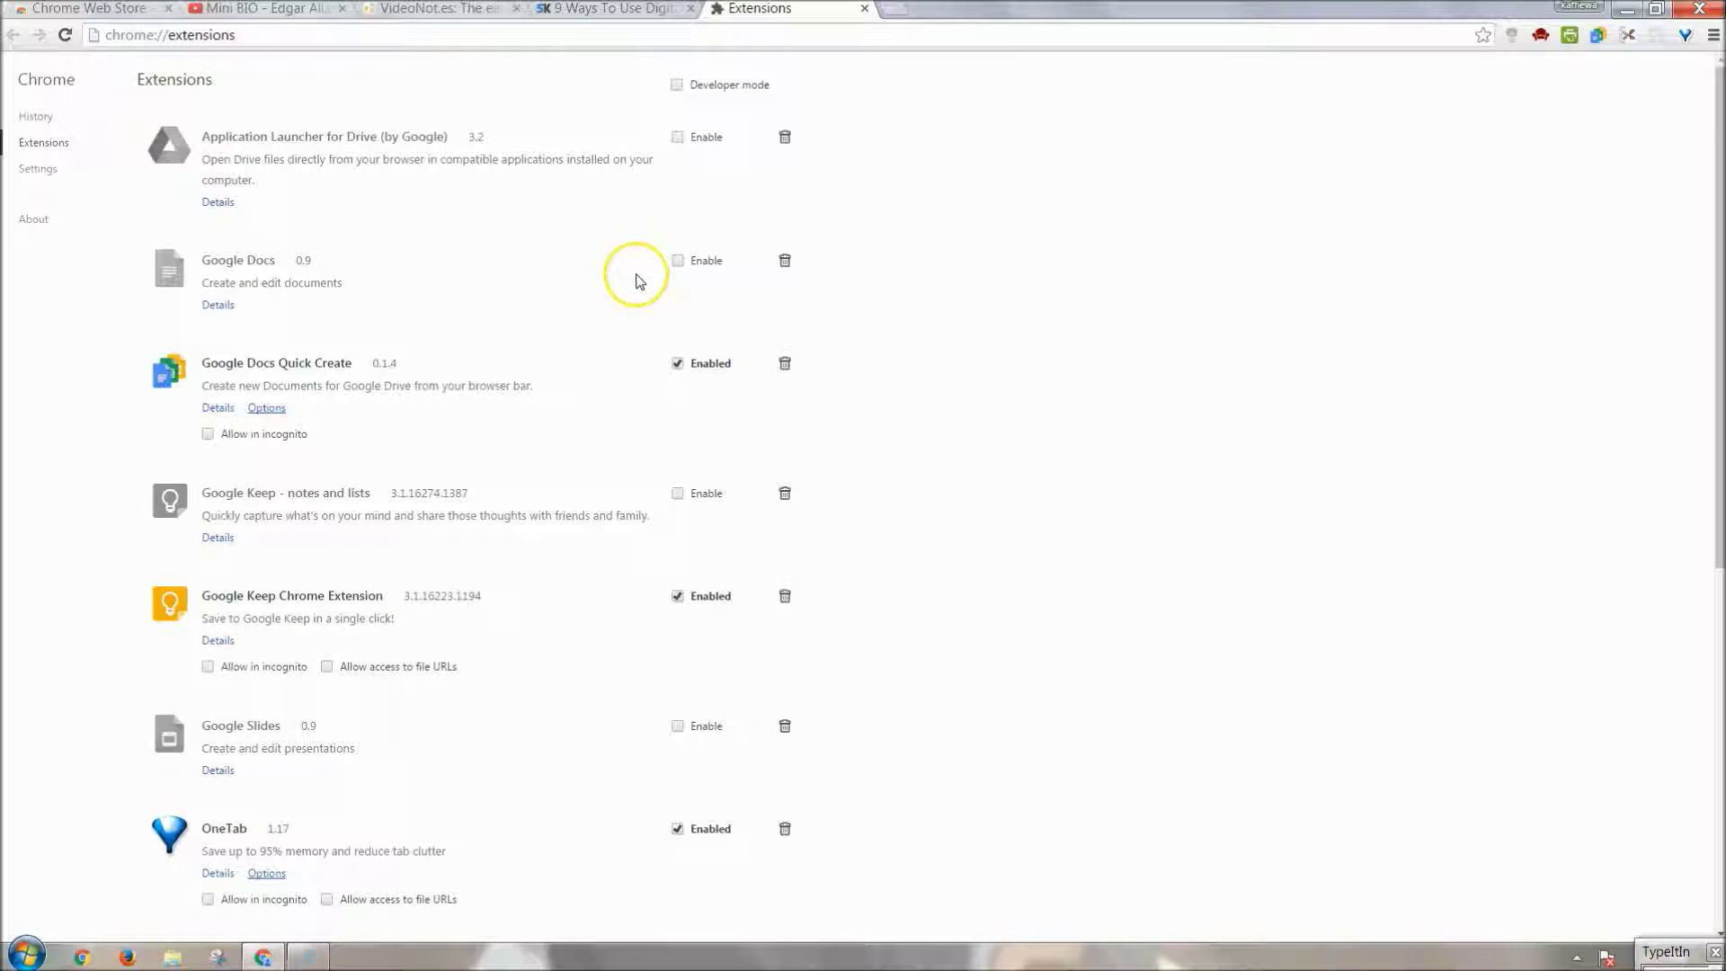
scroll(639, 282, down, 5)
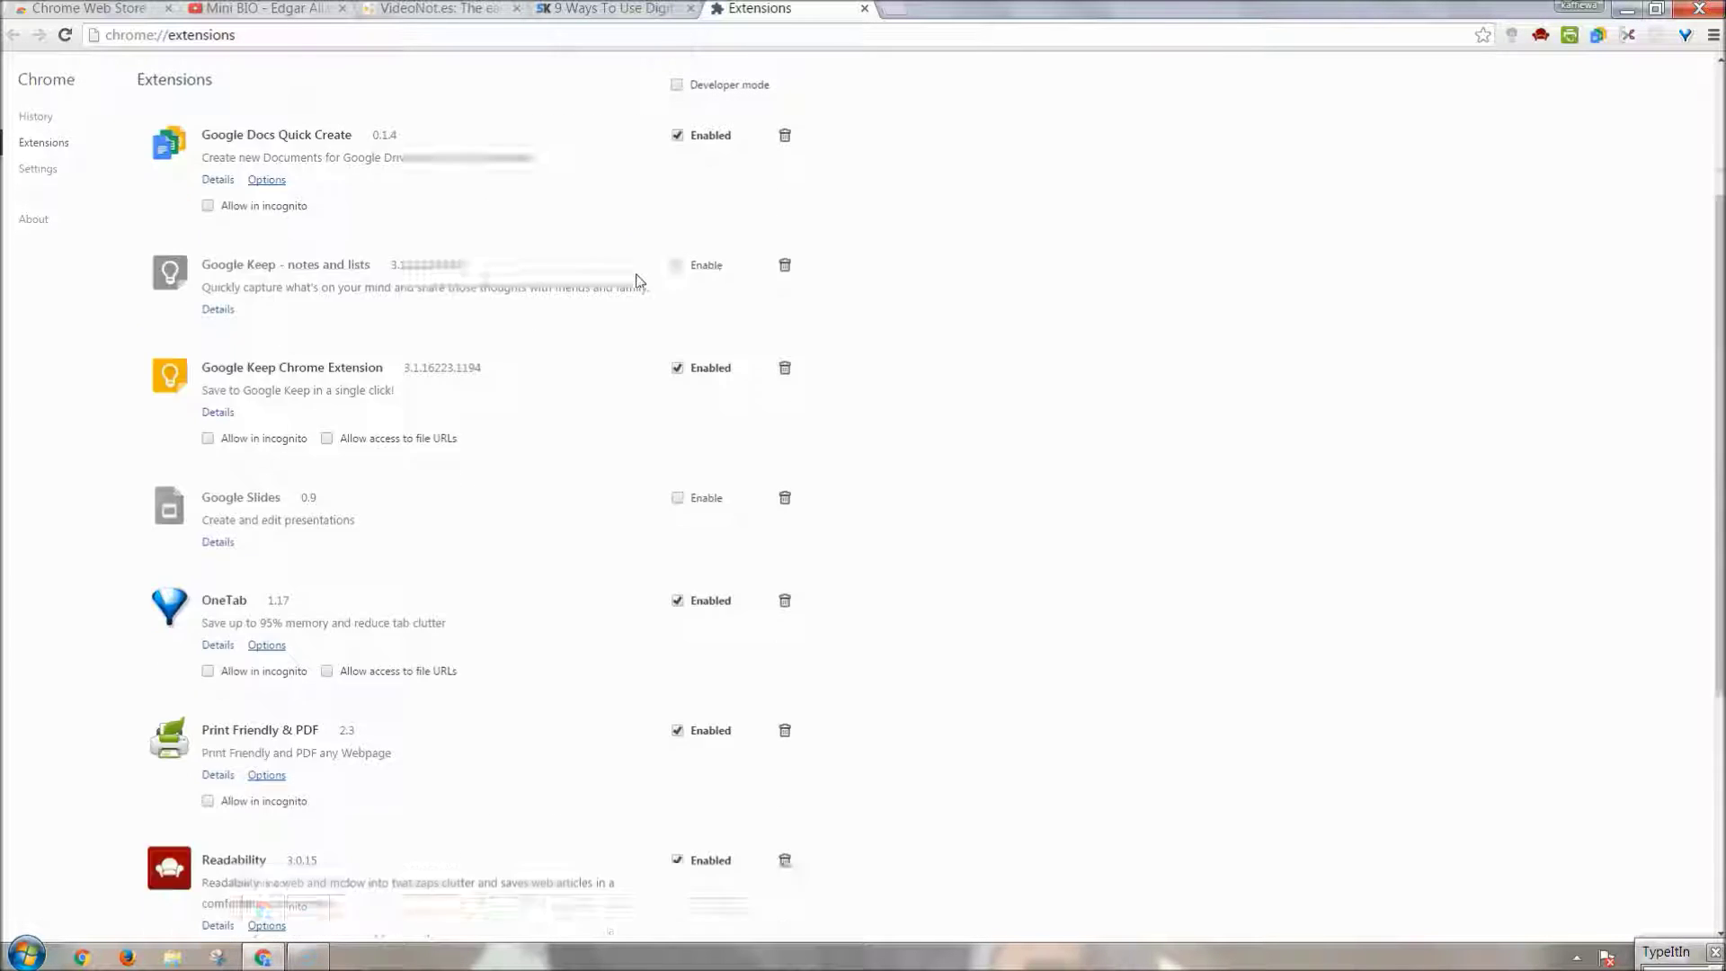
scroll(638, 280, up, 5)
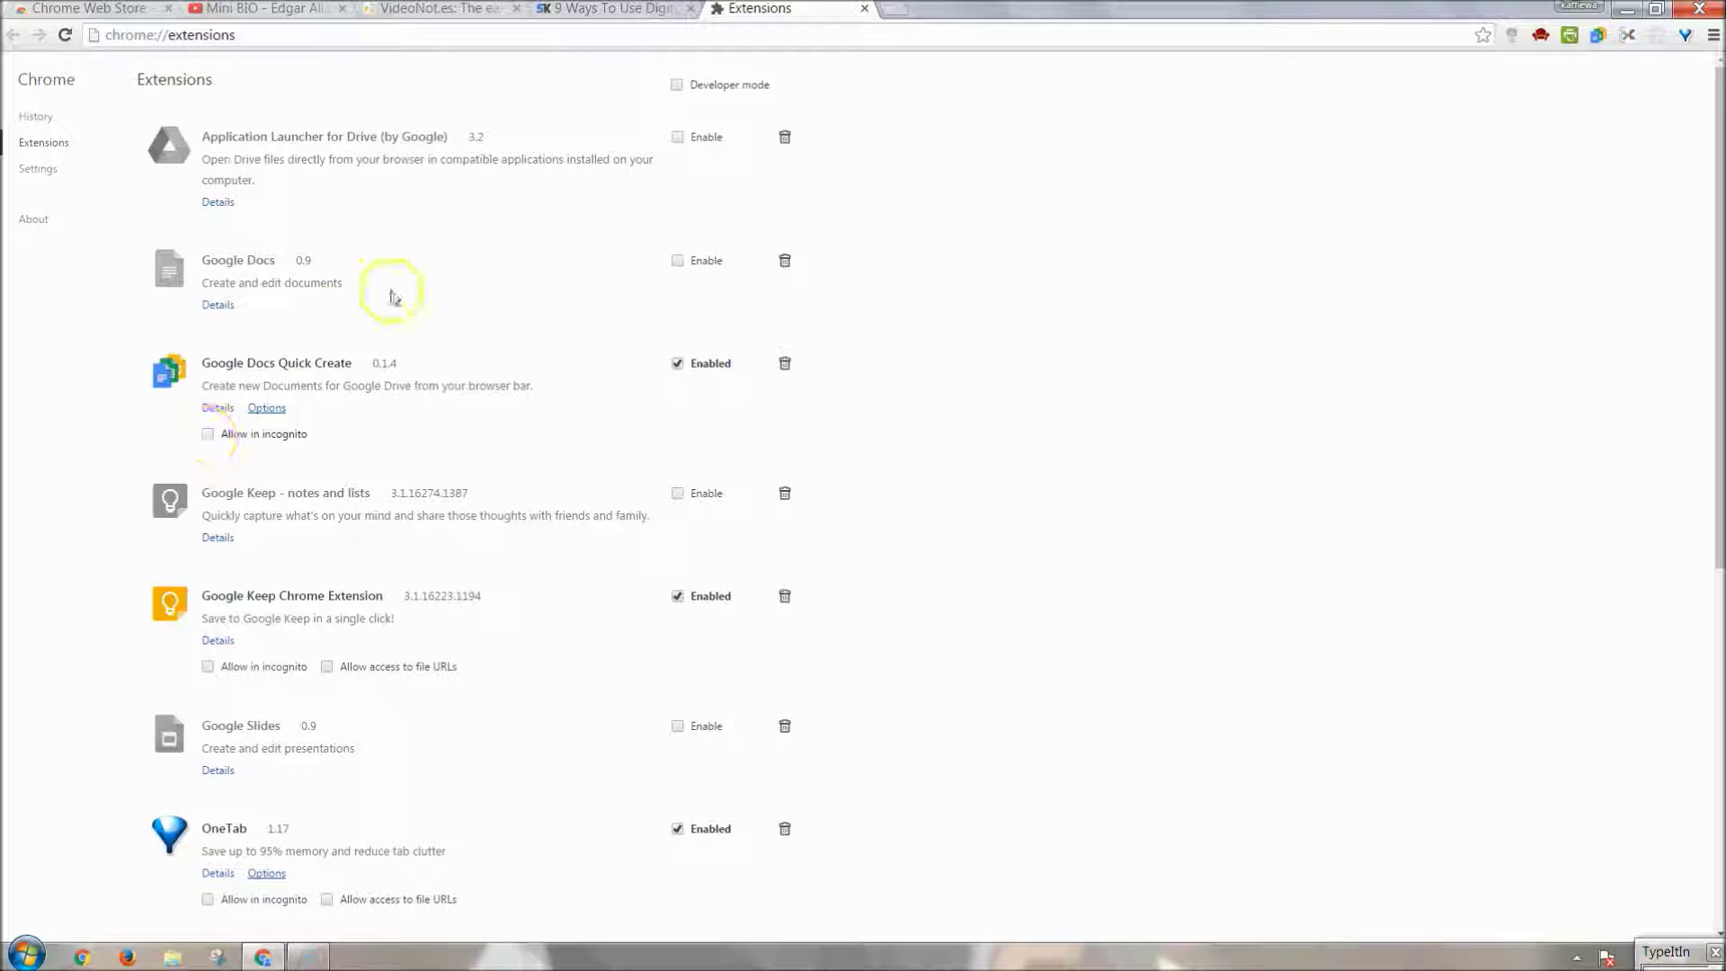
click(864, 8)
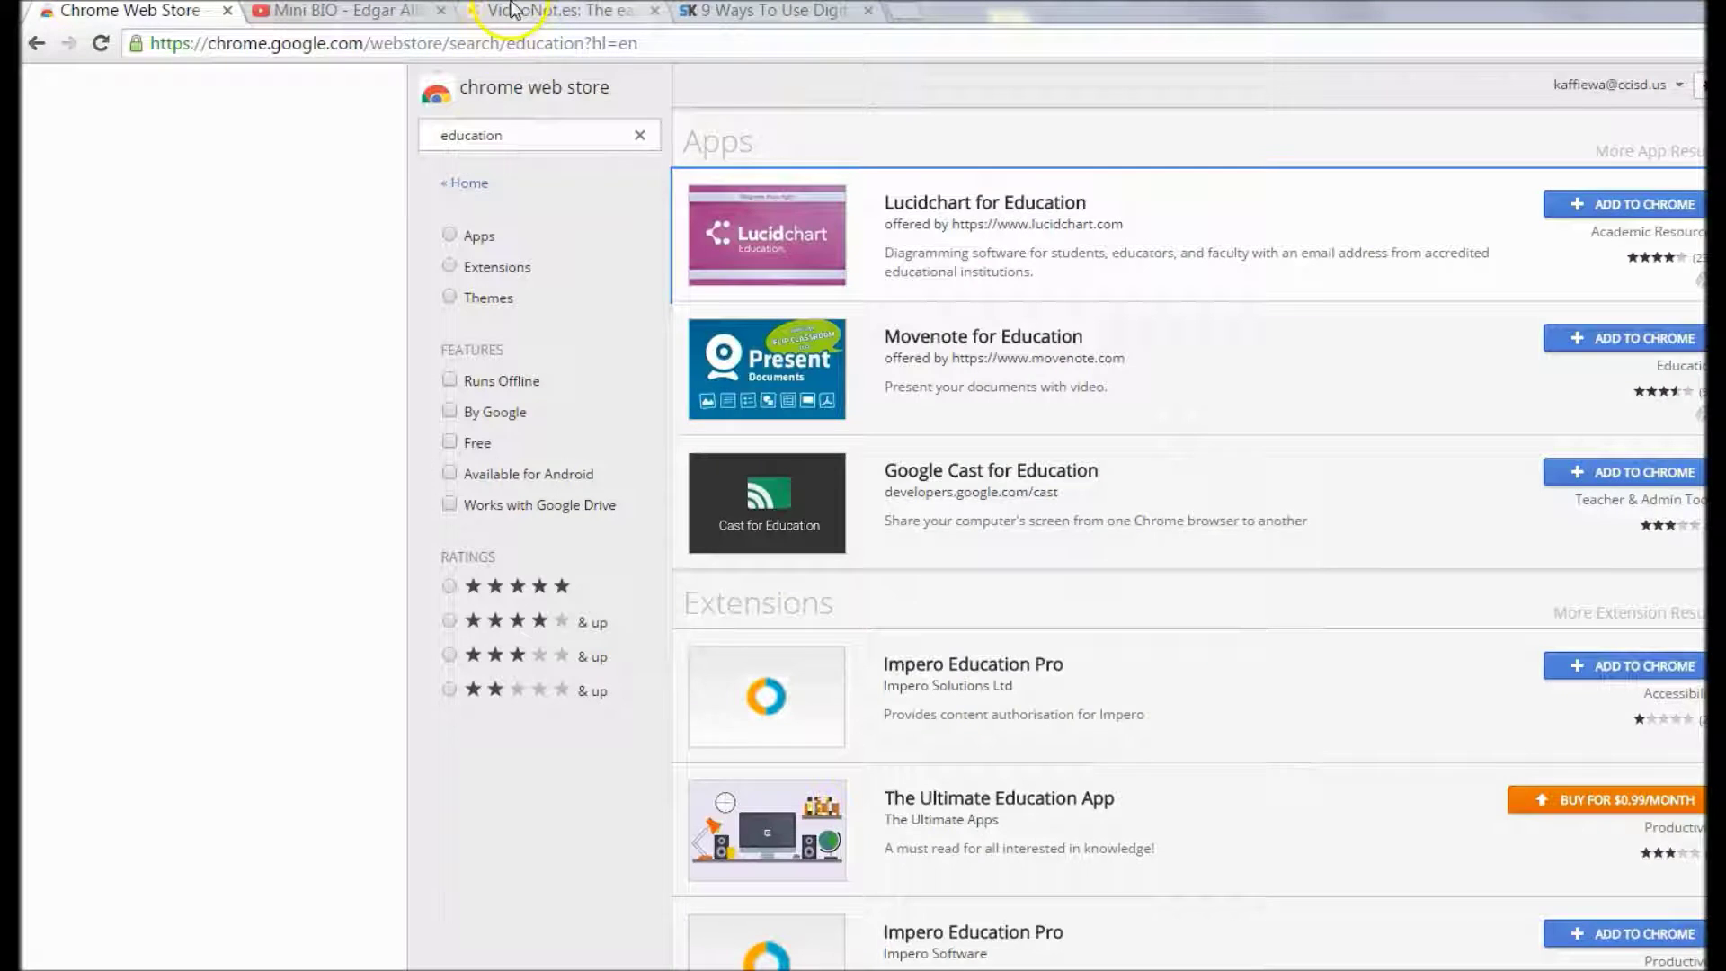
click(504, 10)
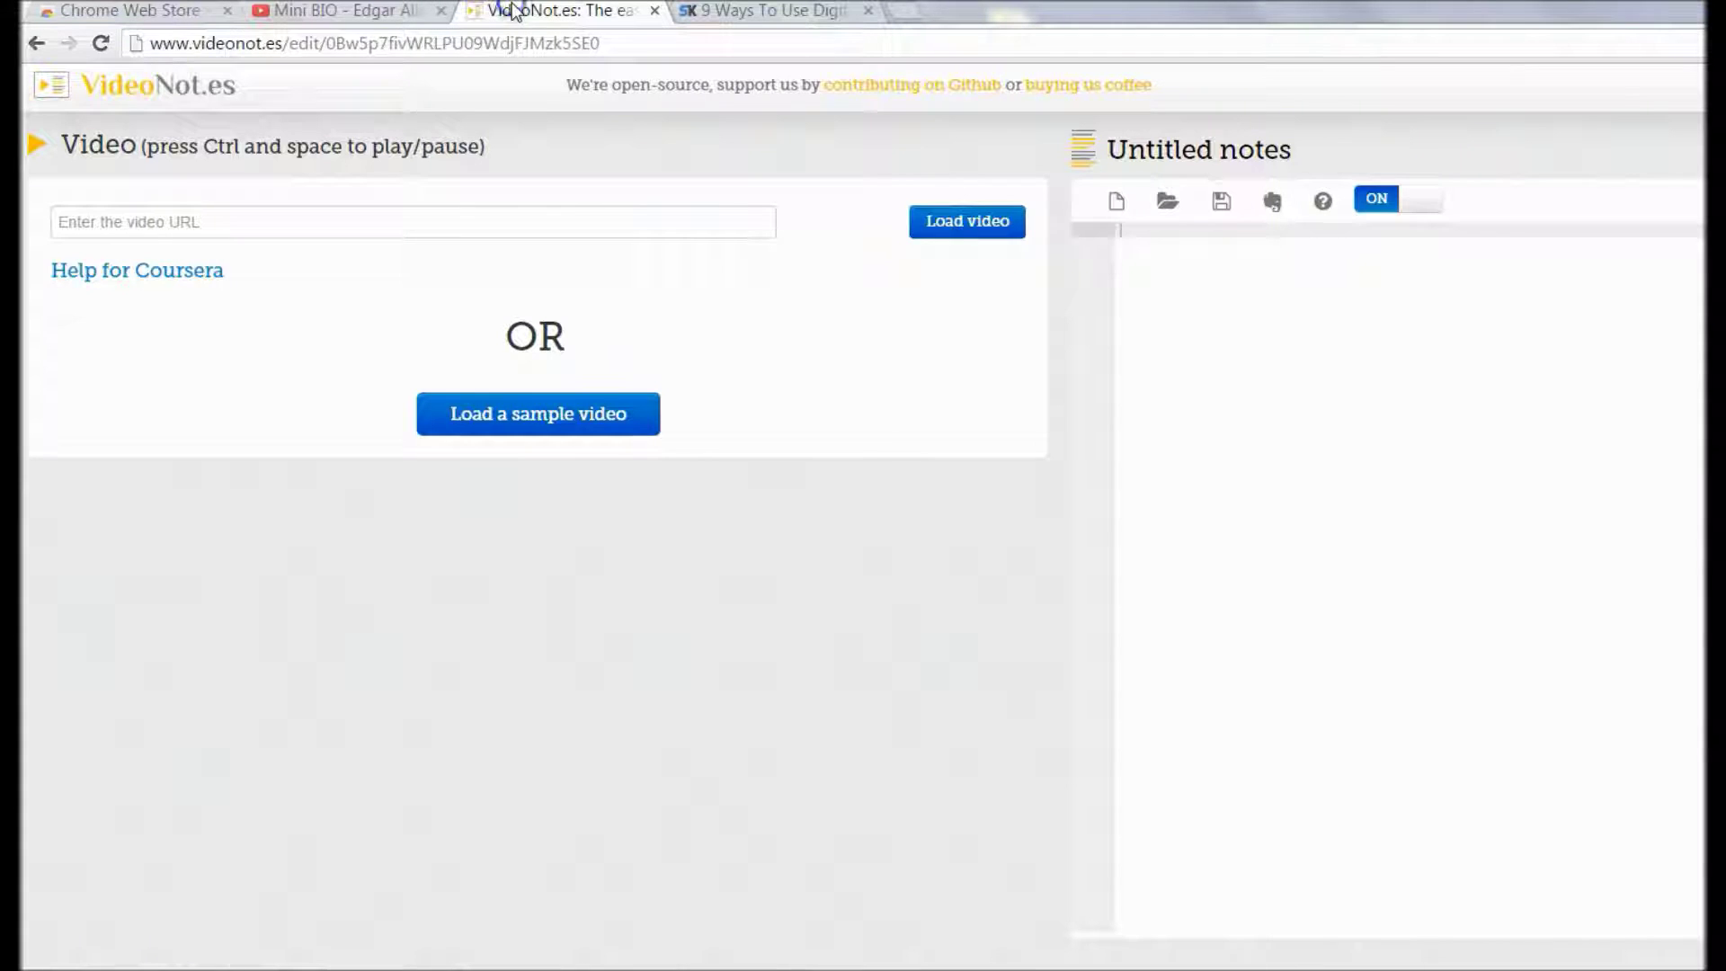
click(199, 215)
click(90, 230)
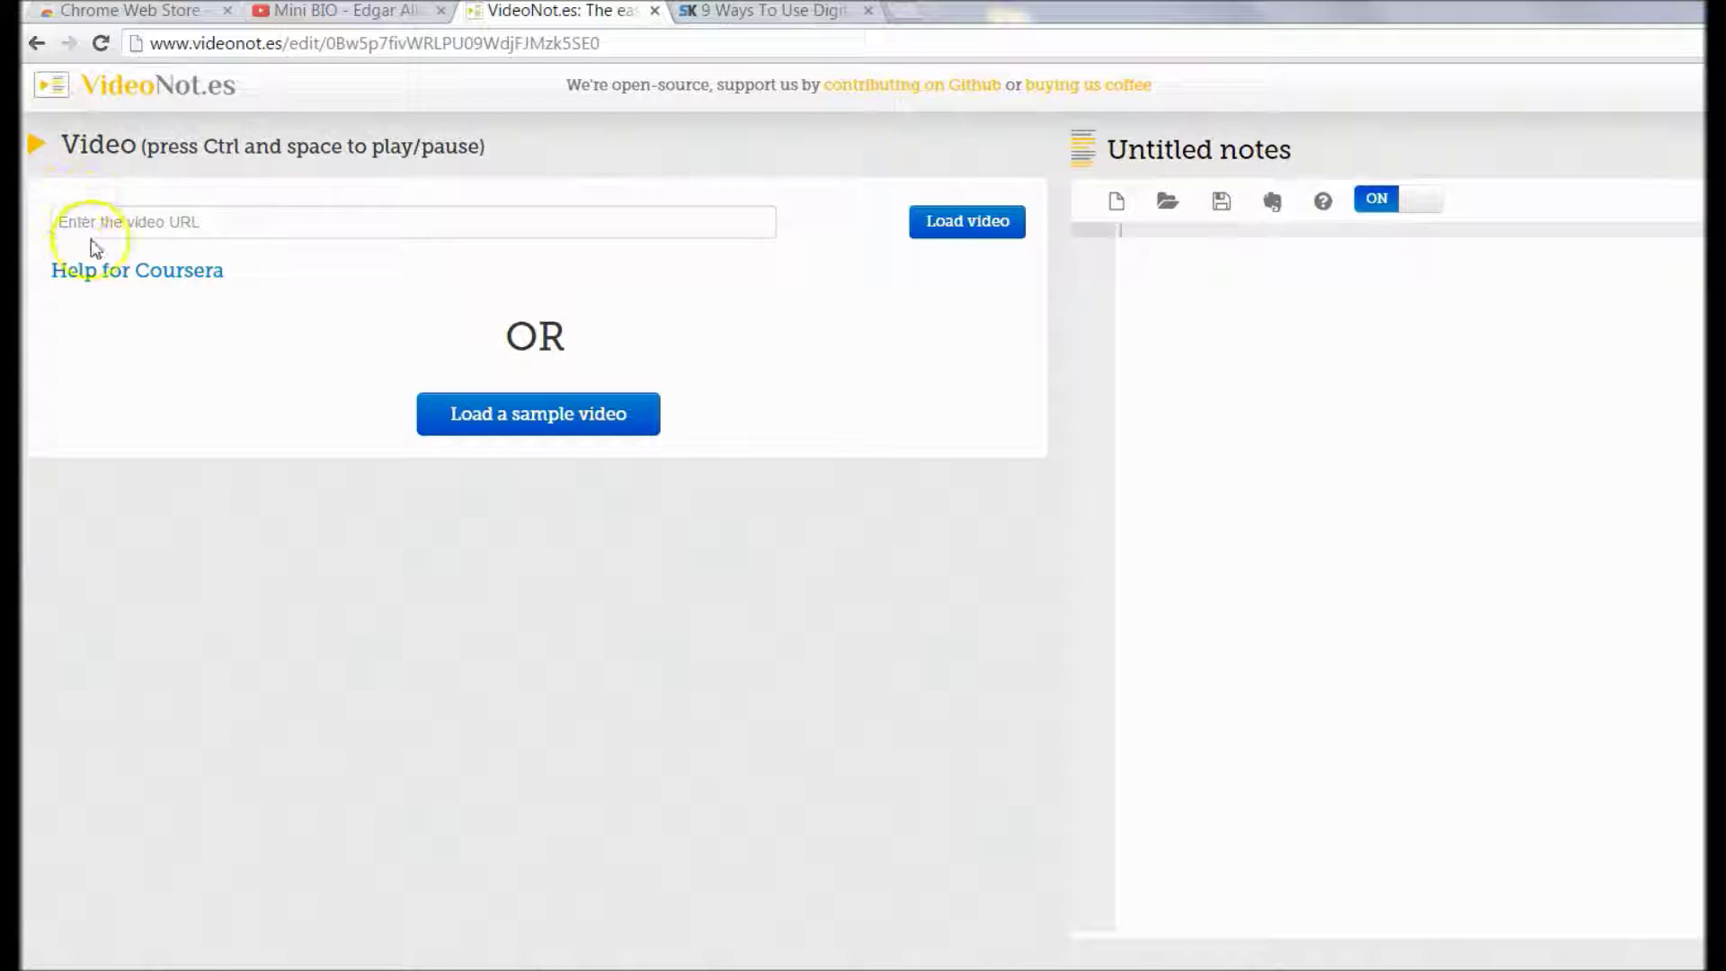
text(https://www.youtube.com/watch?v=x-387NMCR6w)
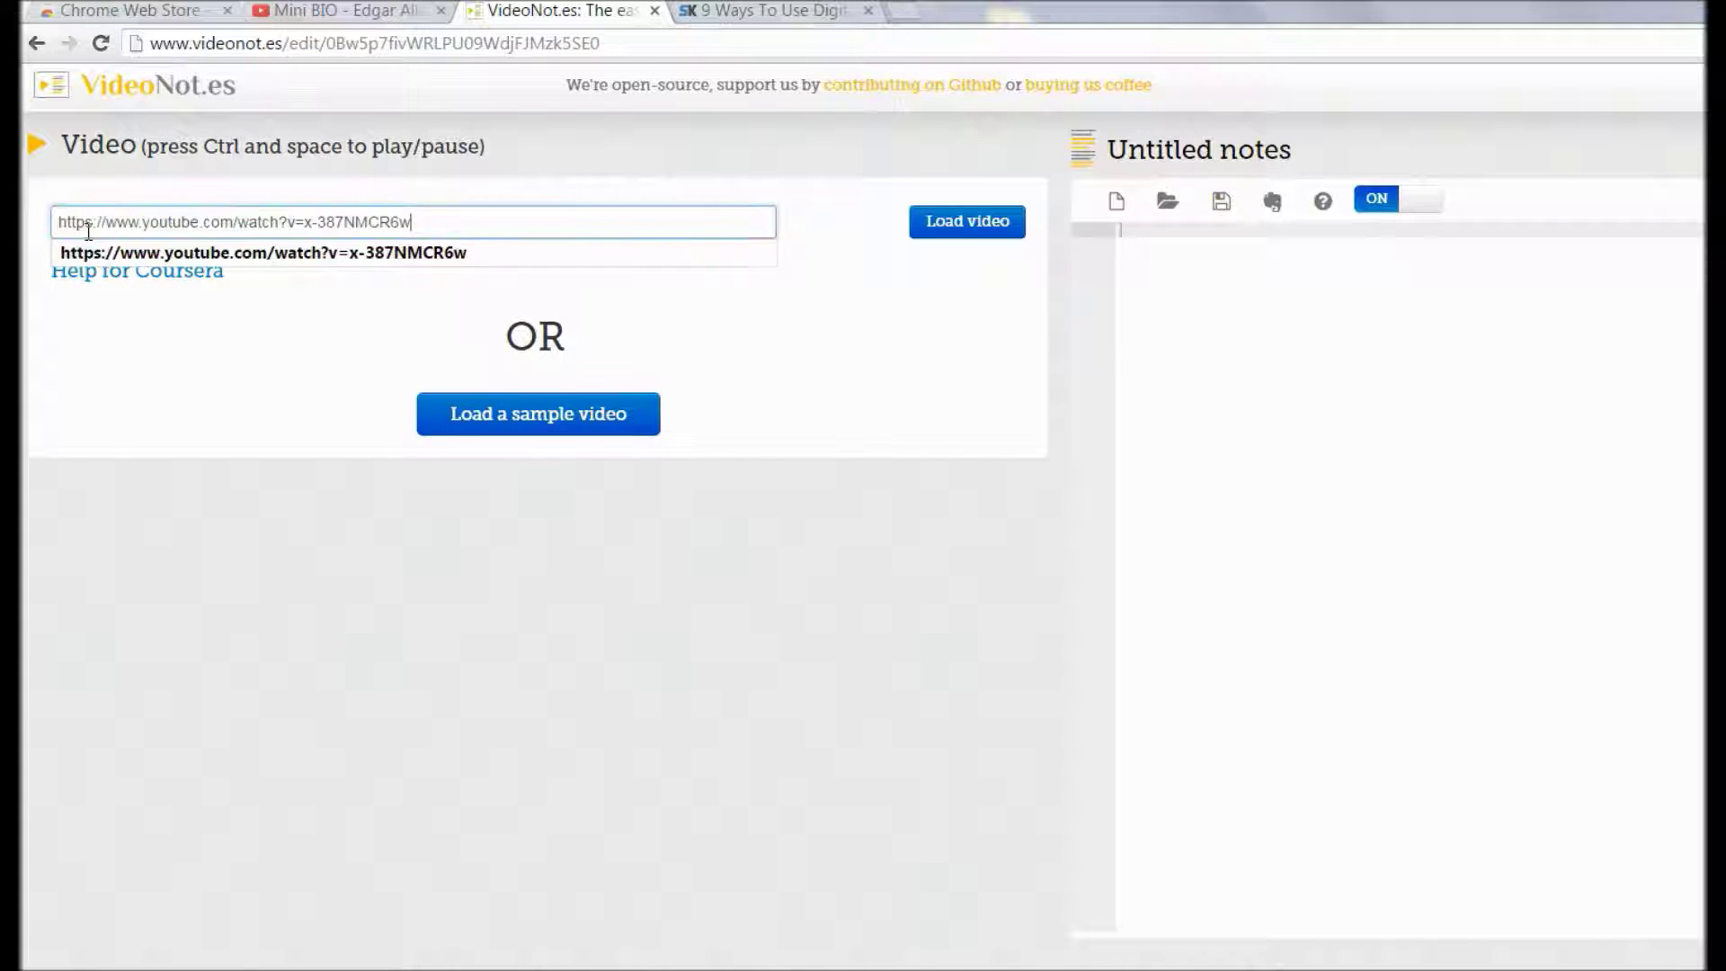
key(Return)
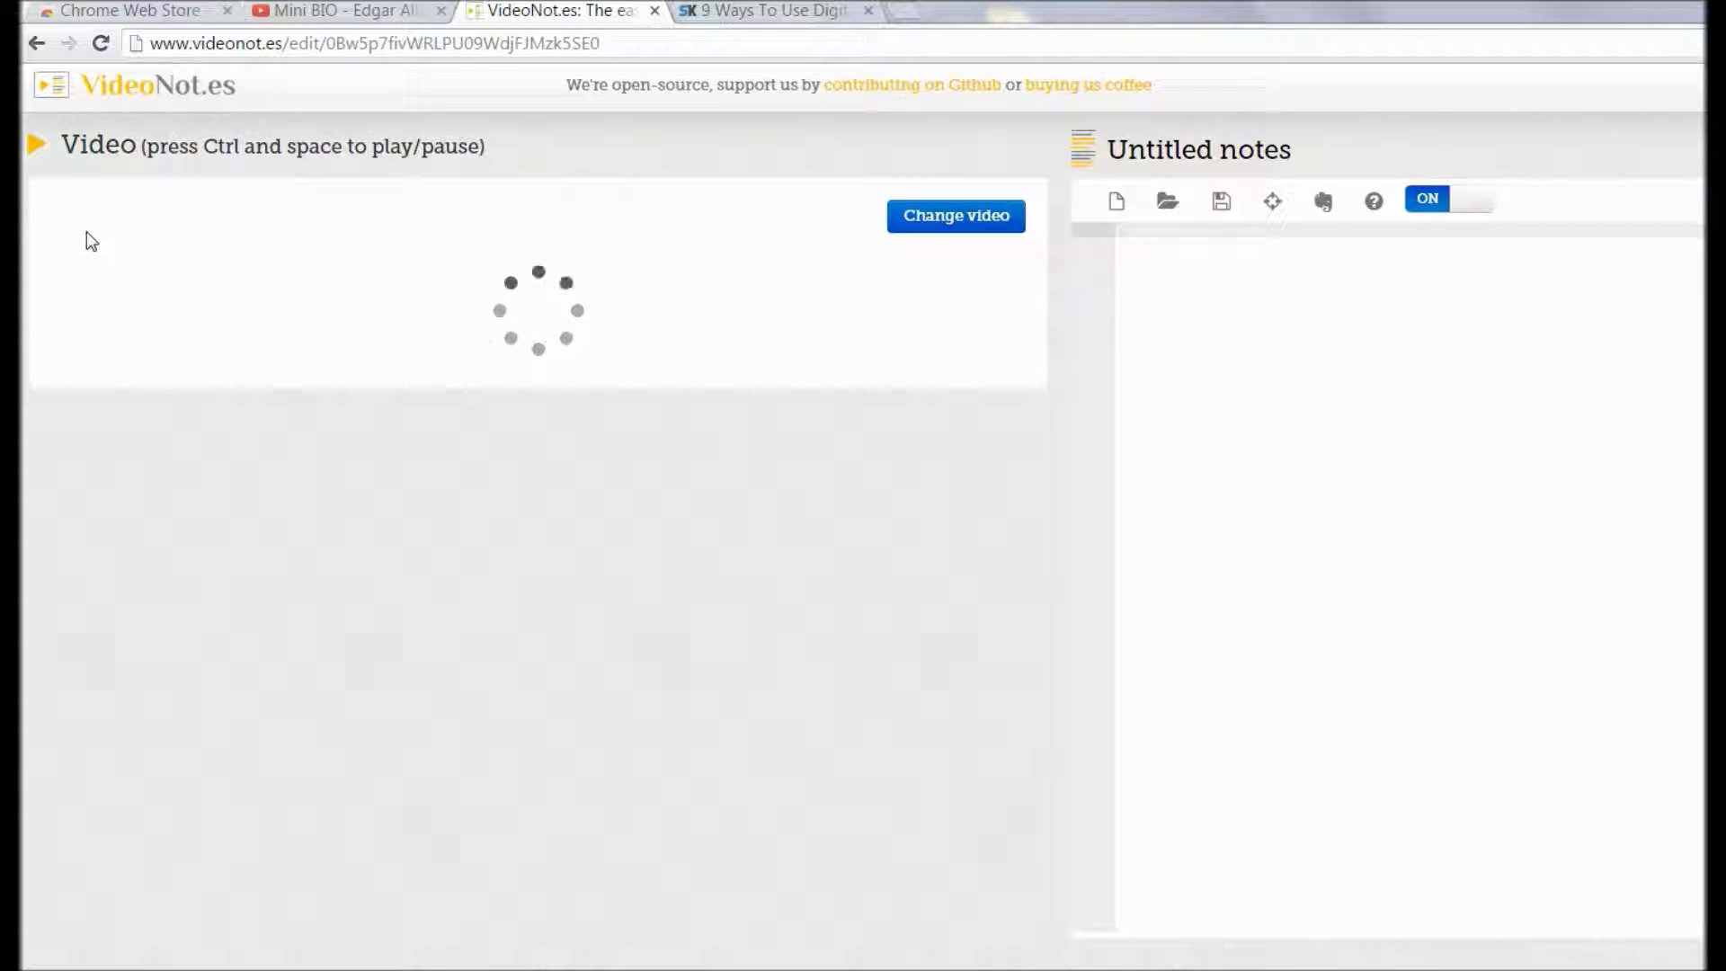
click(100, 44)
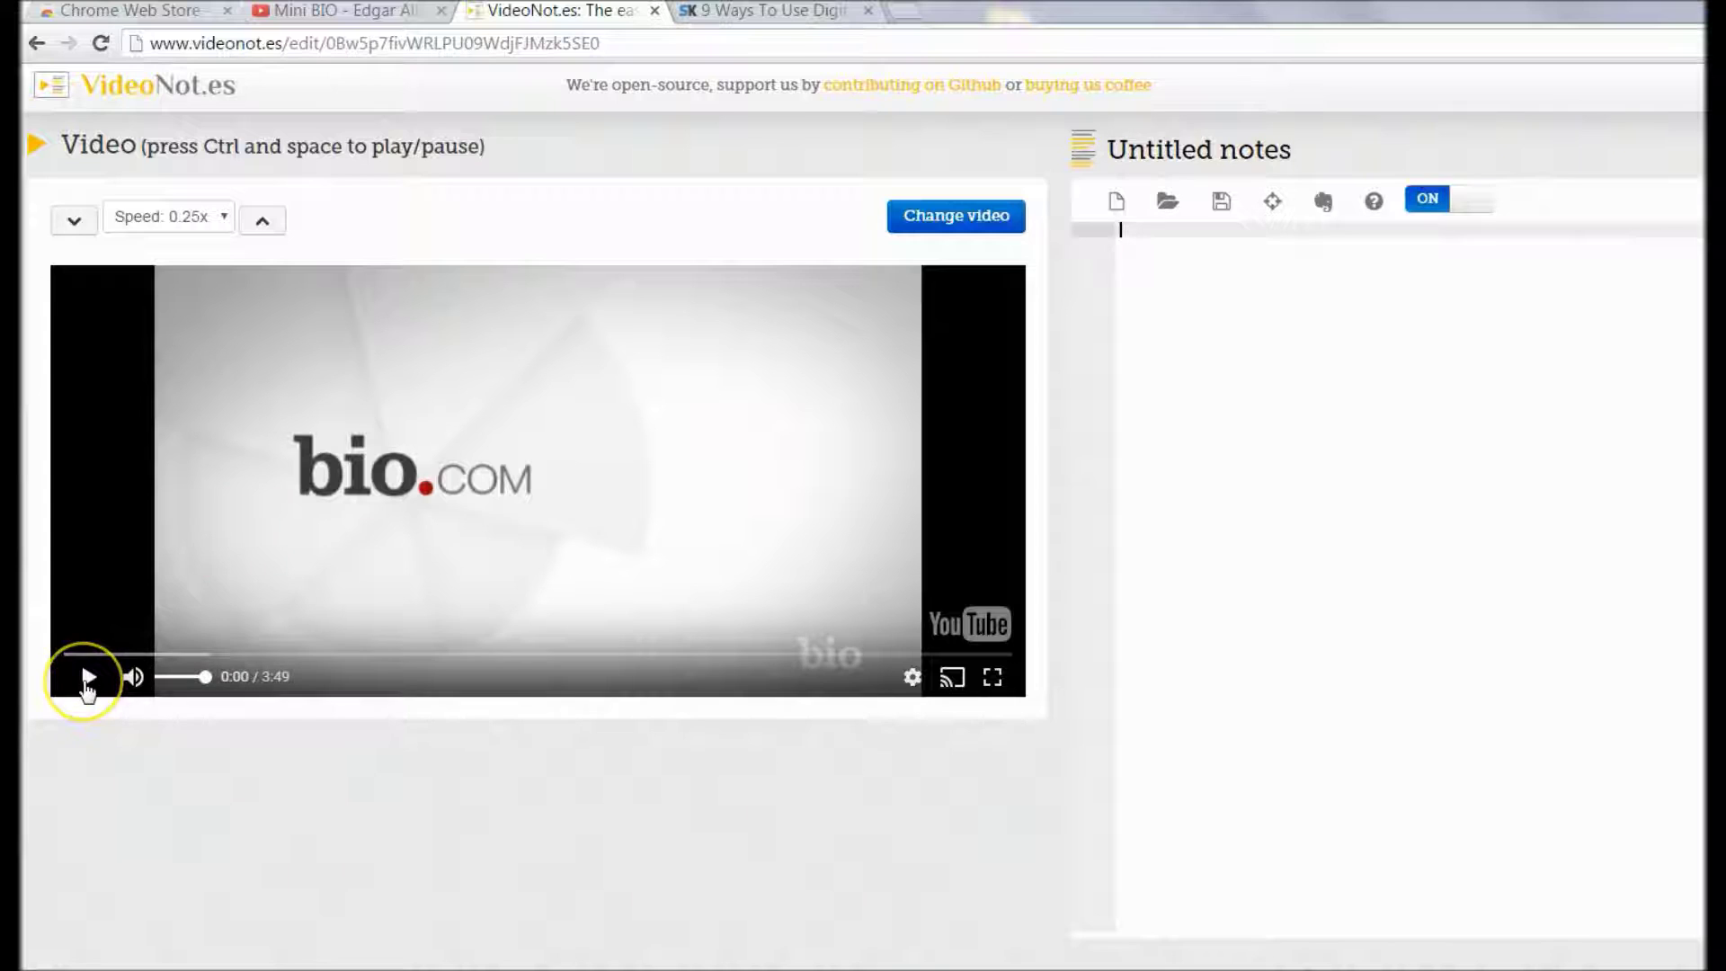
Play the loaded video and add the note "Edgar Allan Poe was a master of the macabe."
click(89, 679)
click(1192, 349)
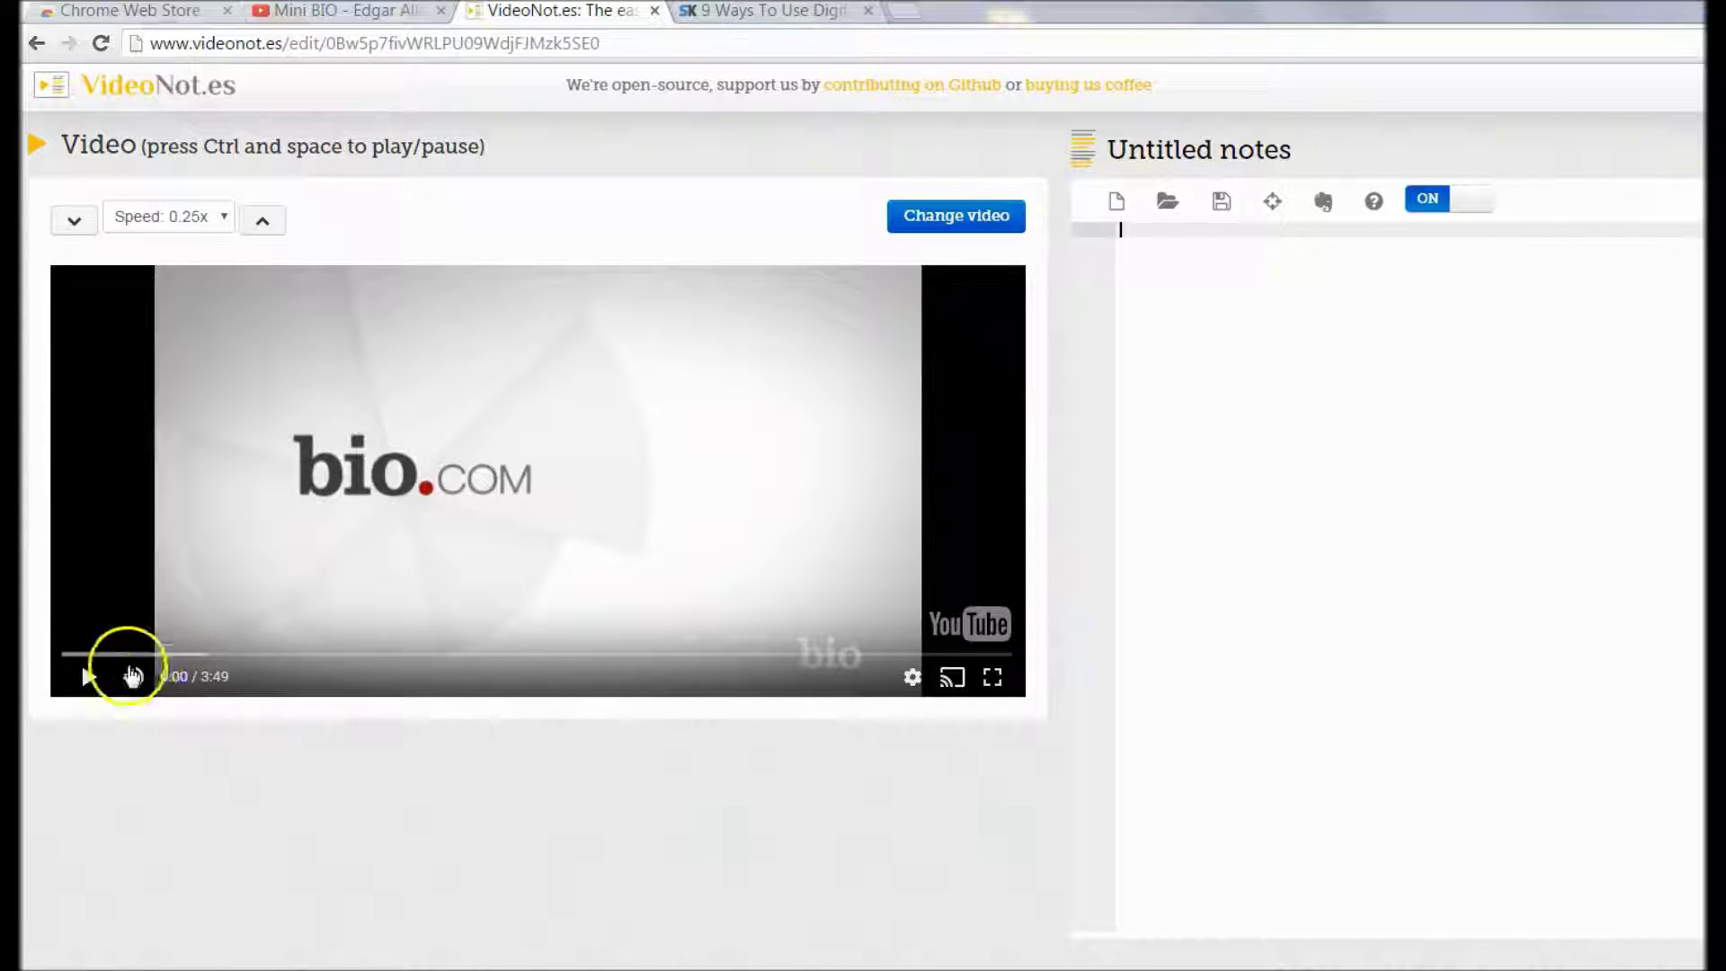
click(87, 678)
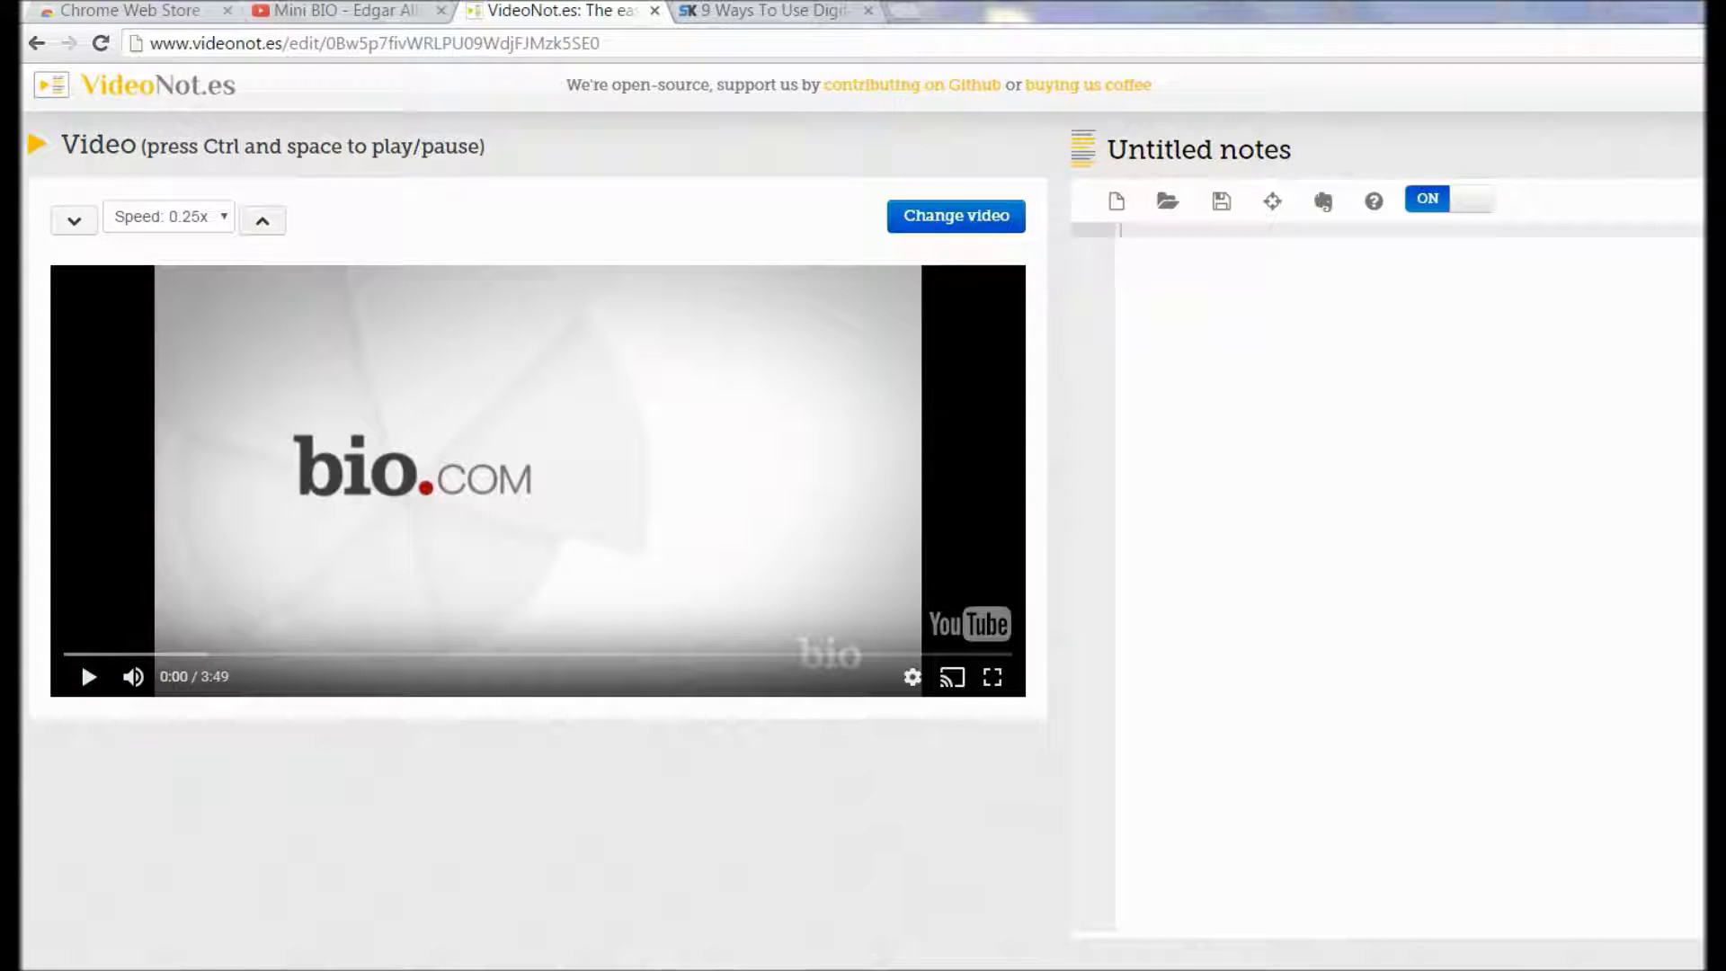
click(88, 676)
click(1412, 915)
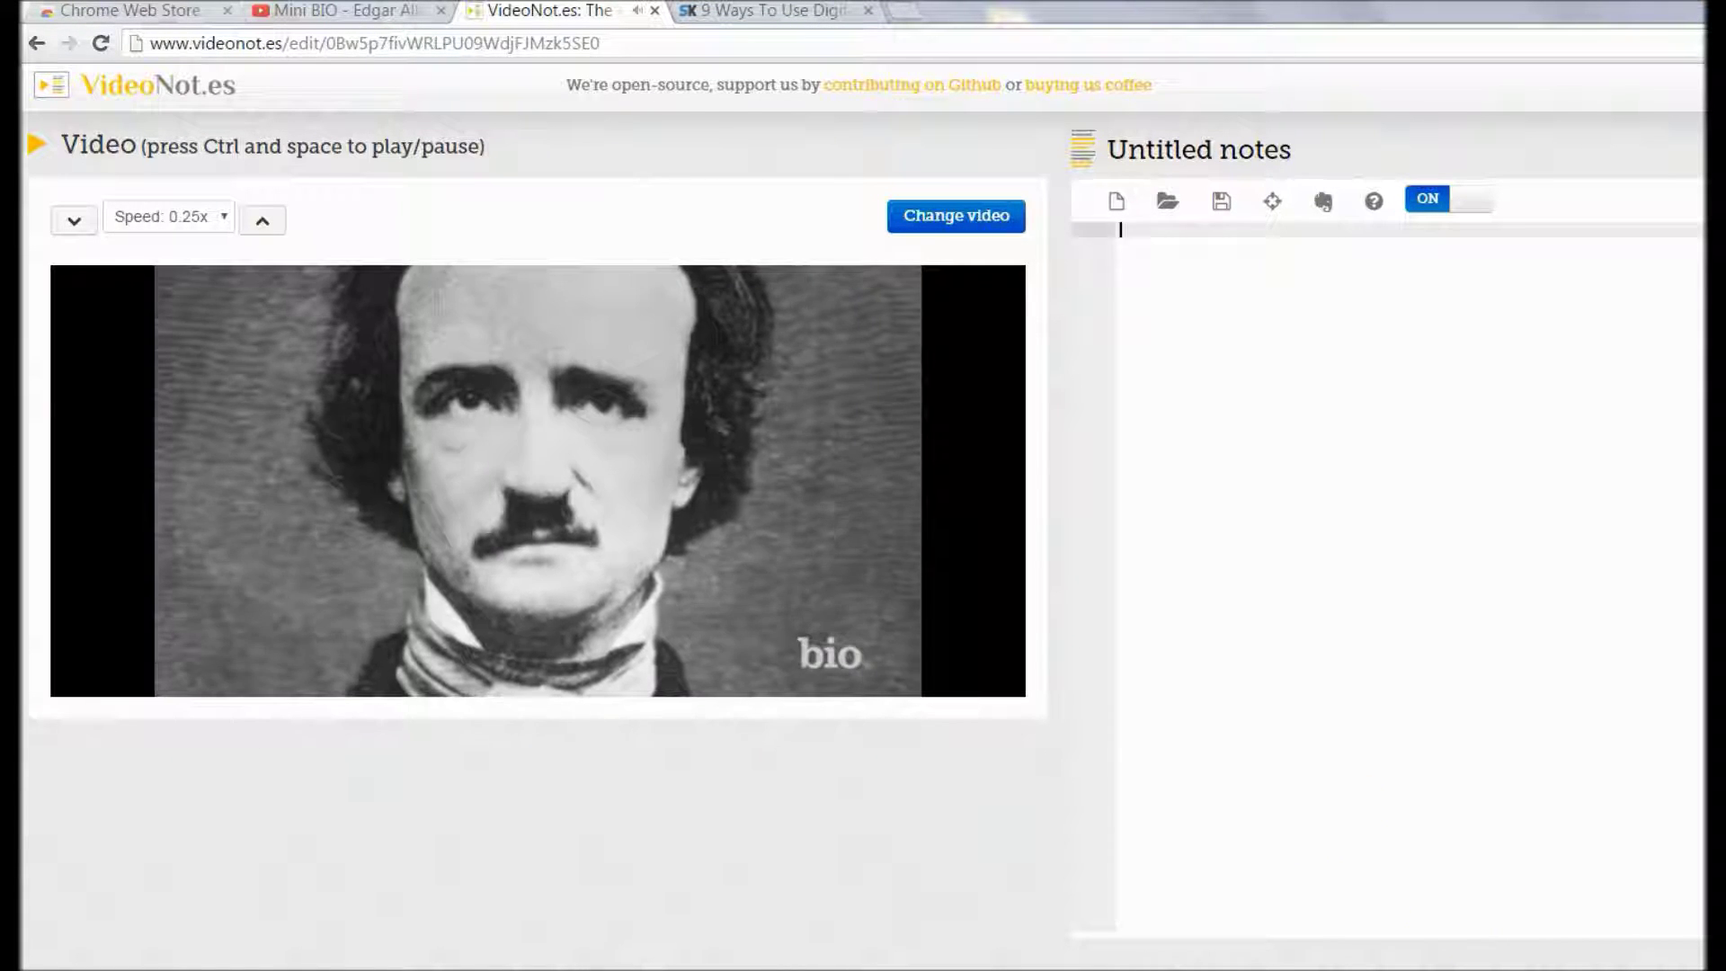
text(Edgar Allan Poe was a master of the macabe.)
key(Return)
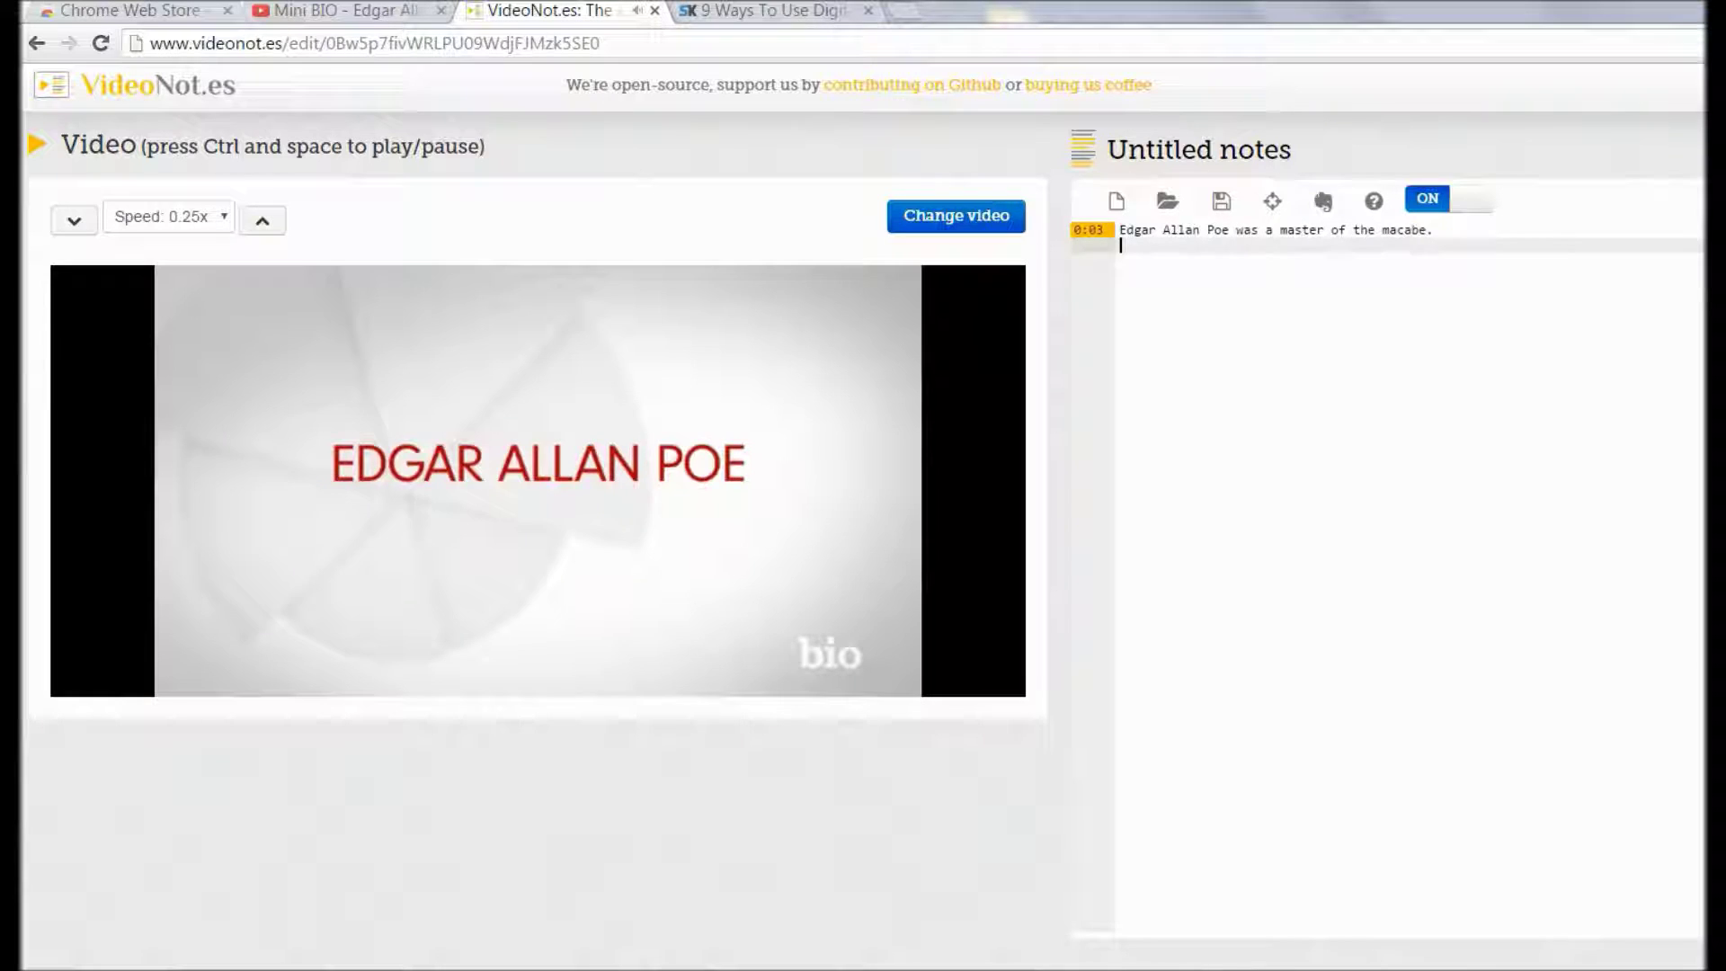
Add the notes "He wrote horror, he wrote poetry, criticism, fiction, mystery." and "He was a master of suspense." on separate lines
click(89, 674)
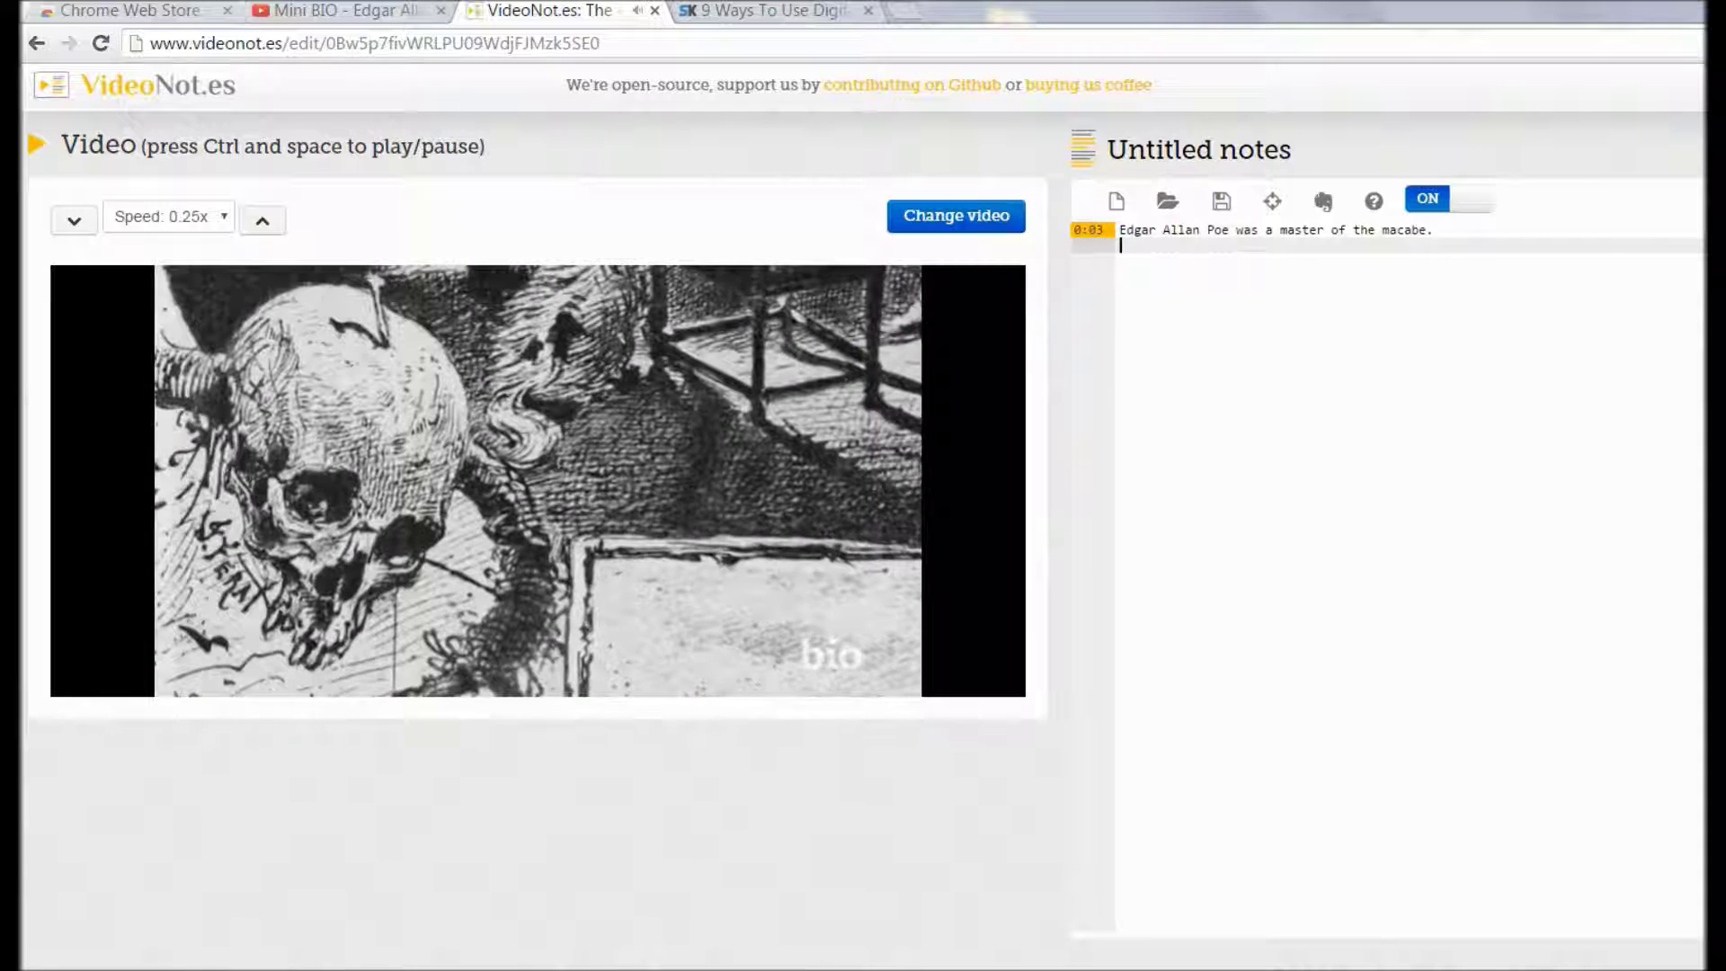
text(He wrote horror, he wrote poetry, criticism, fiction, mystery.)
key(Return)
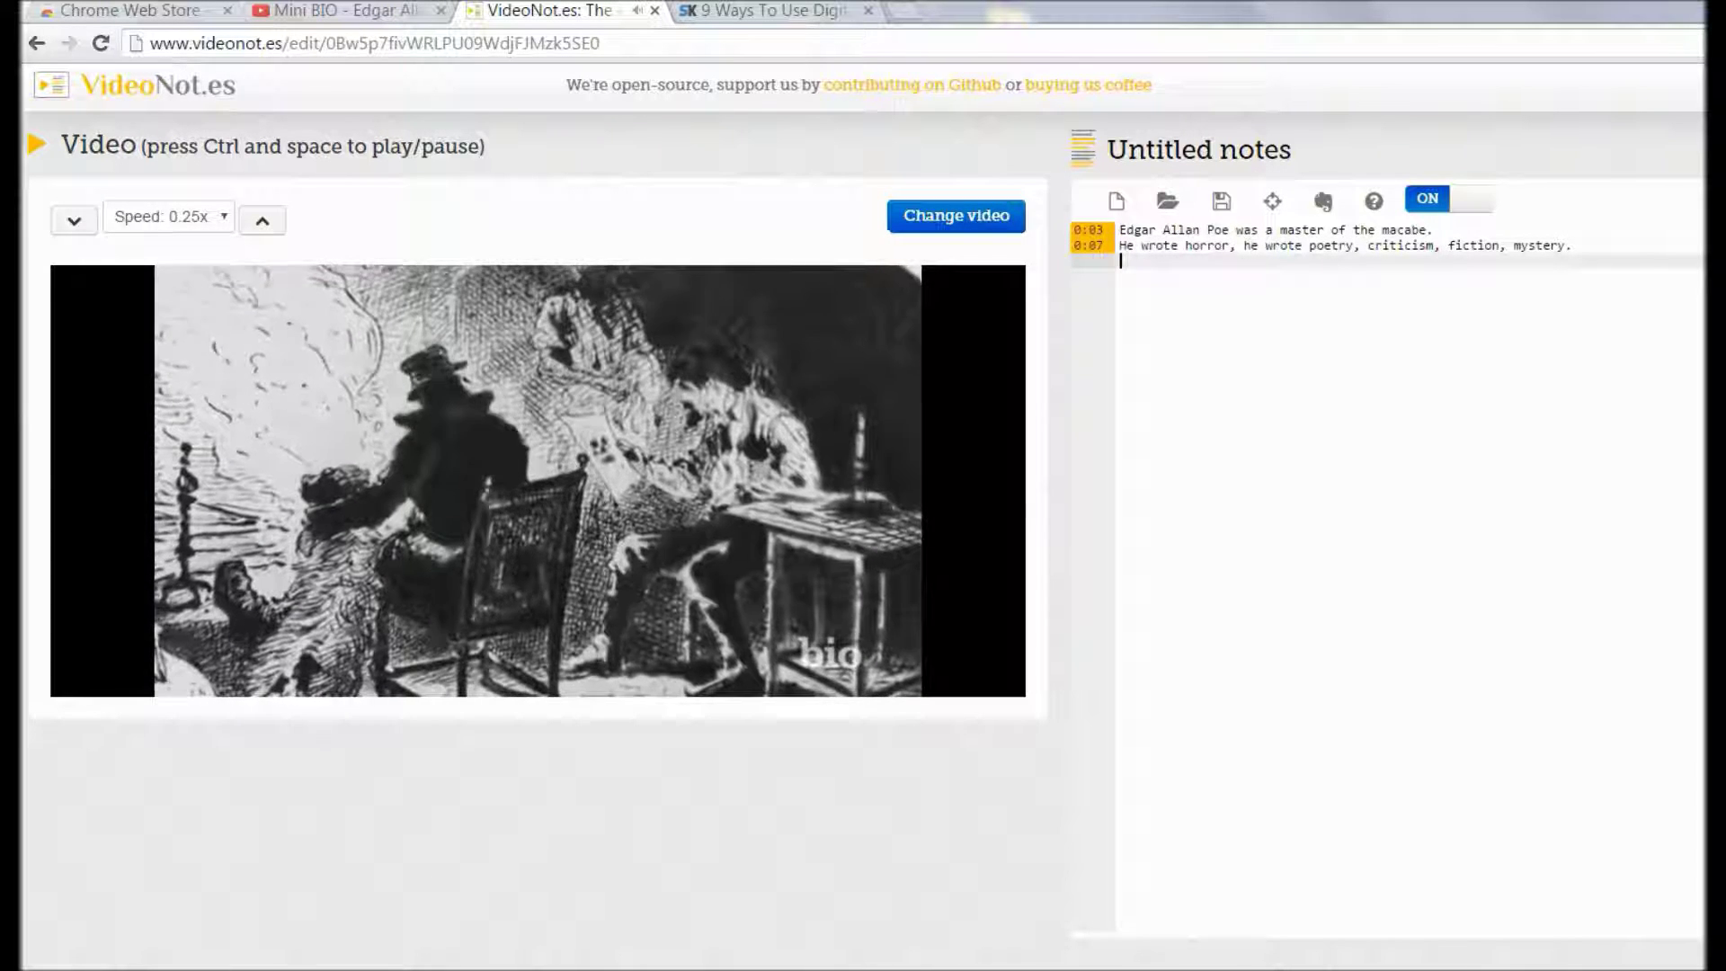
text(He was a master of suspense.)
key(Return)
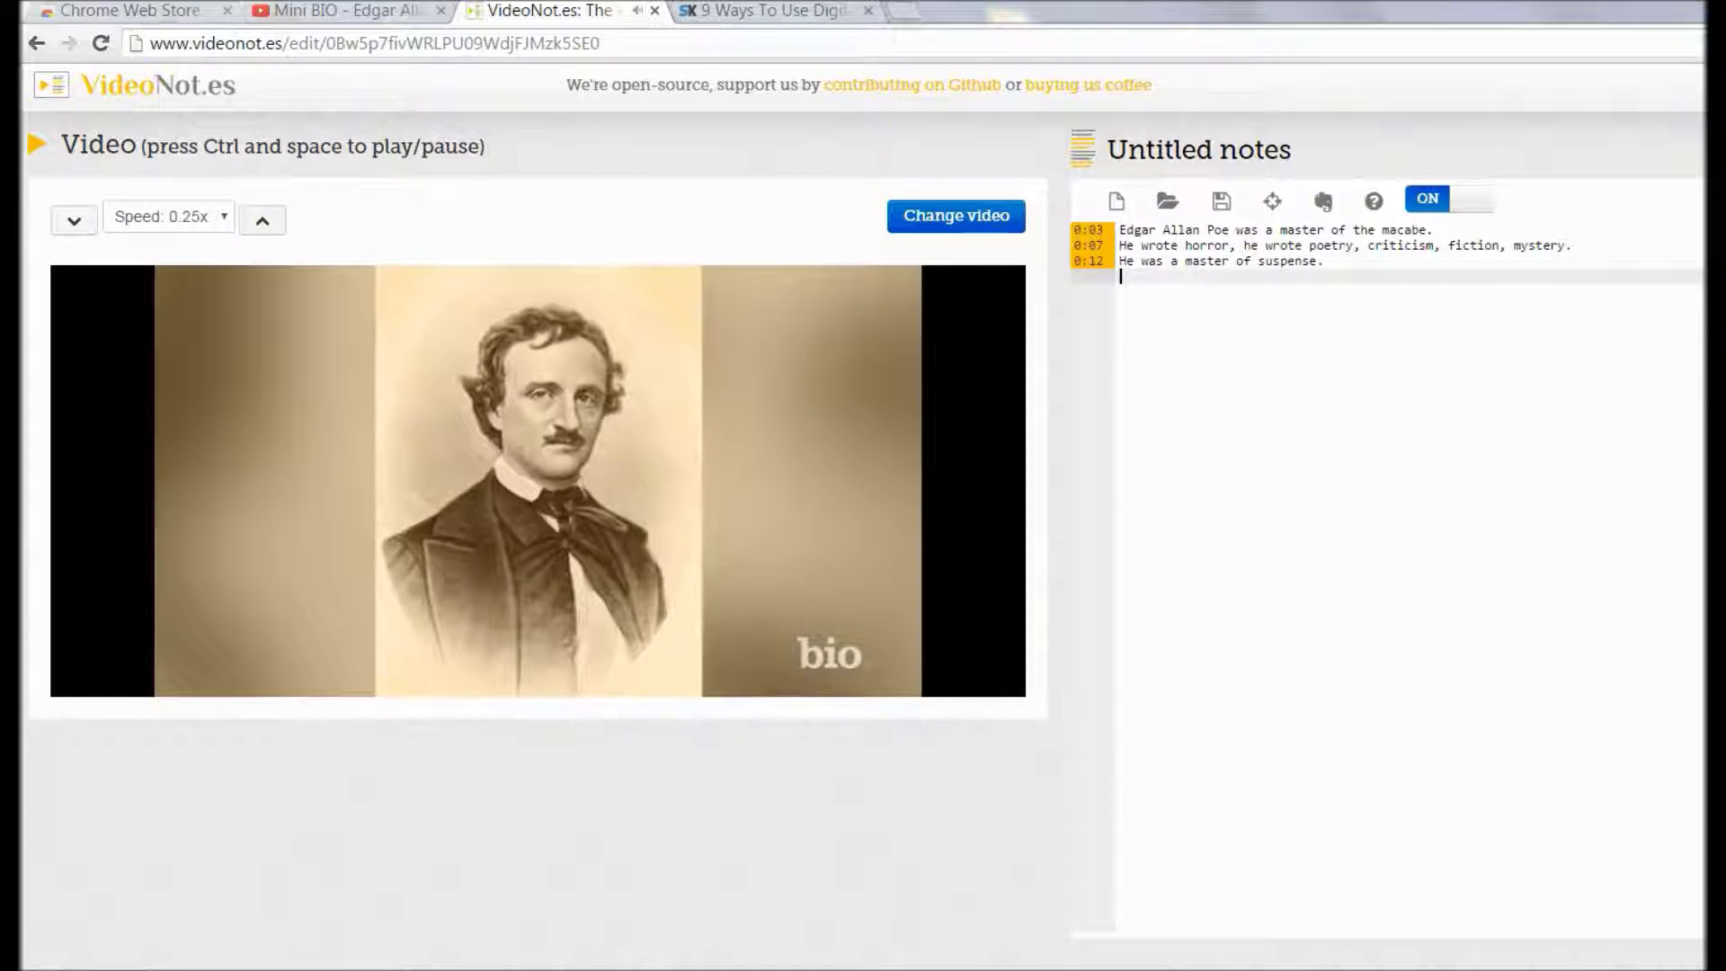
Add "He was the father of the detective story." with Poe's birth date, add a note giving his birth "in Boston Mass.", and pause the video
text(He was the father of the detective story. He was born on Jan. 19, 1809.)
key(Return)
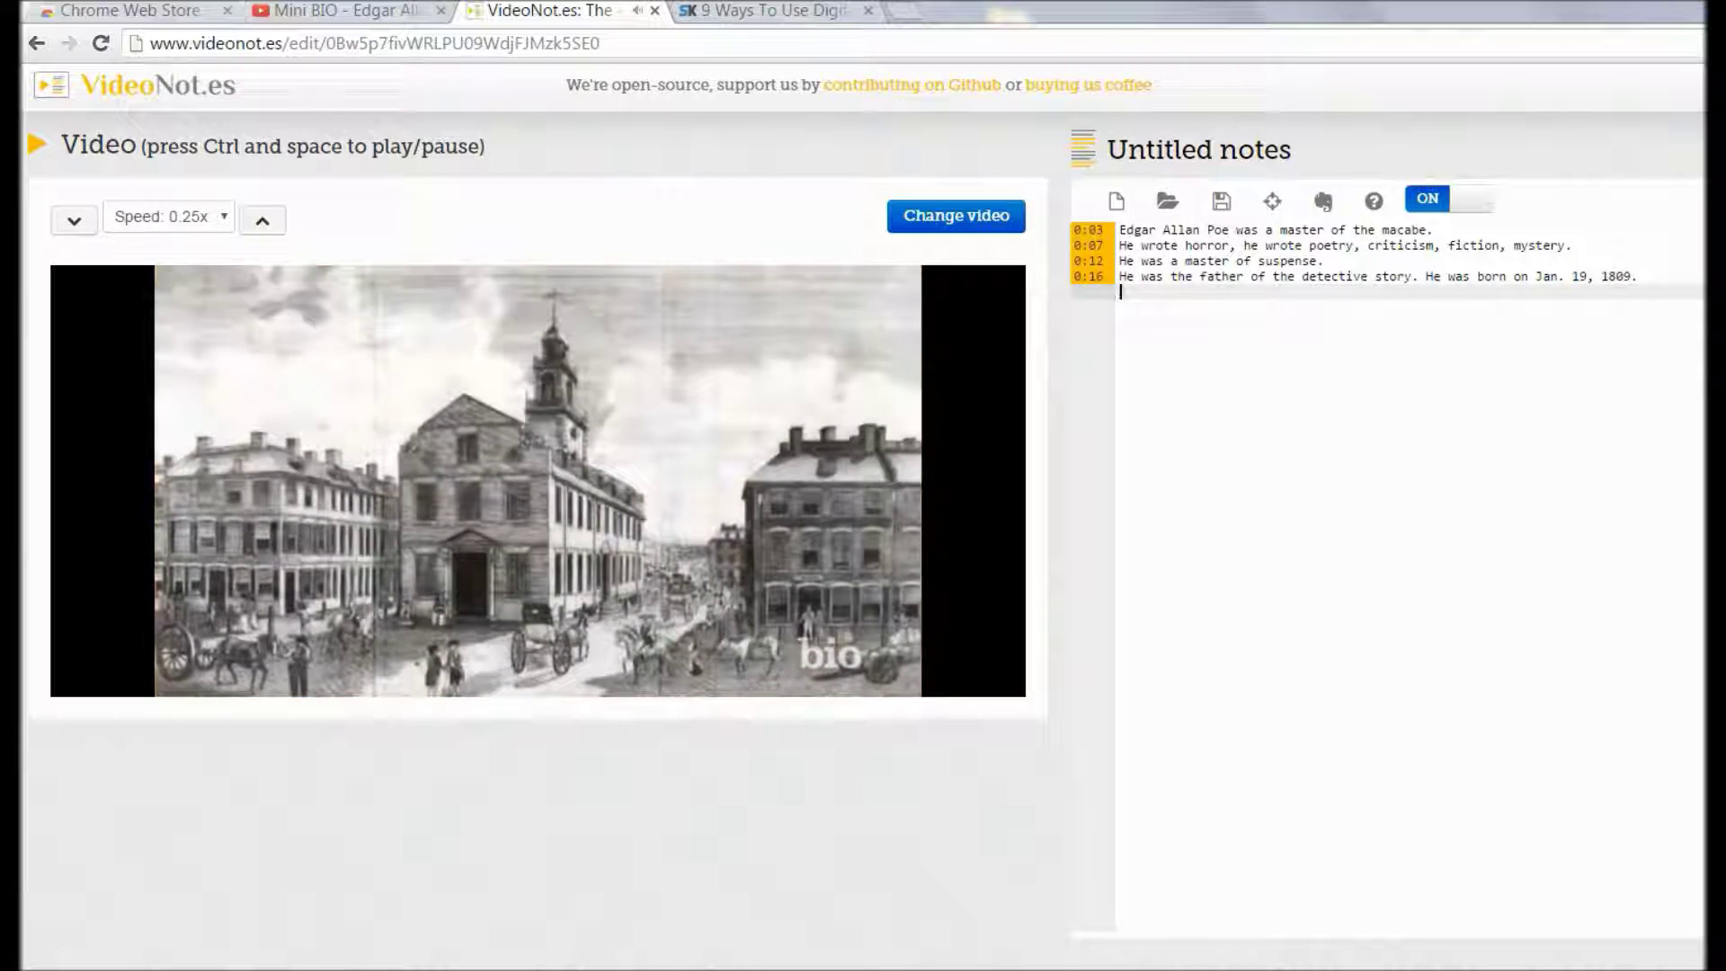
text(He was born Jan 19, 1809 in Boston Mass.)
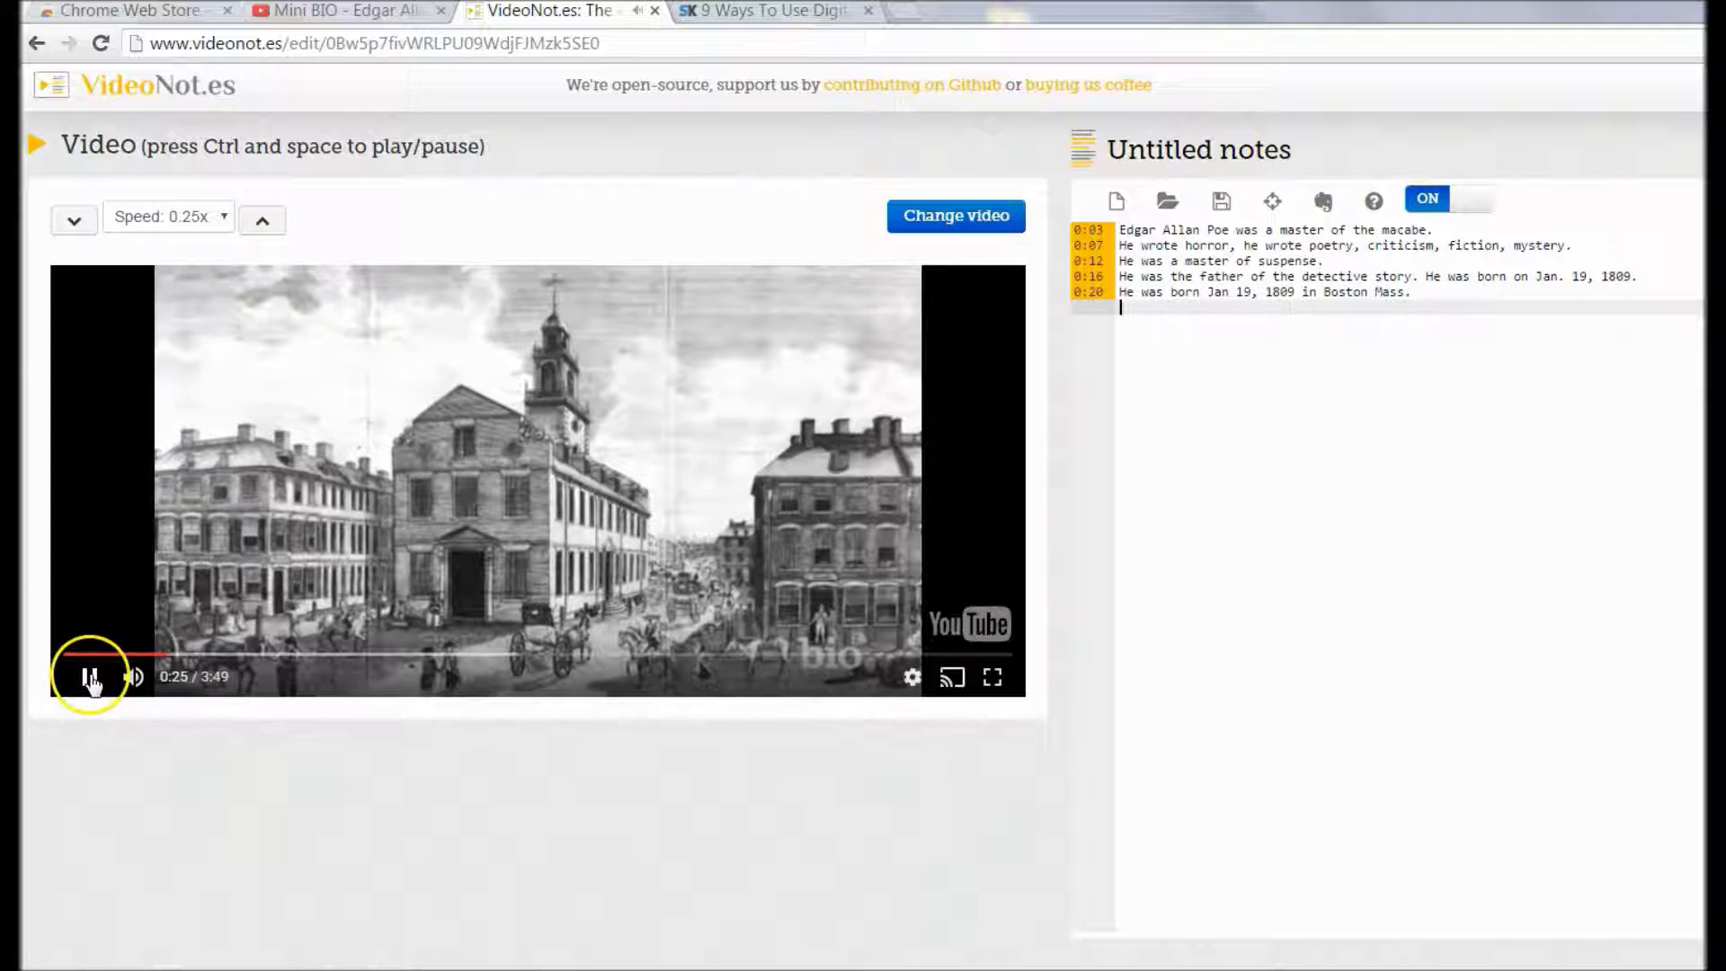
click(90, 677)
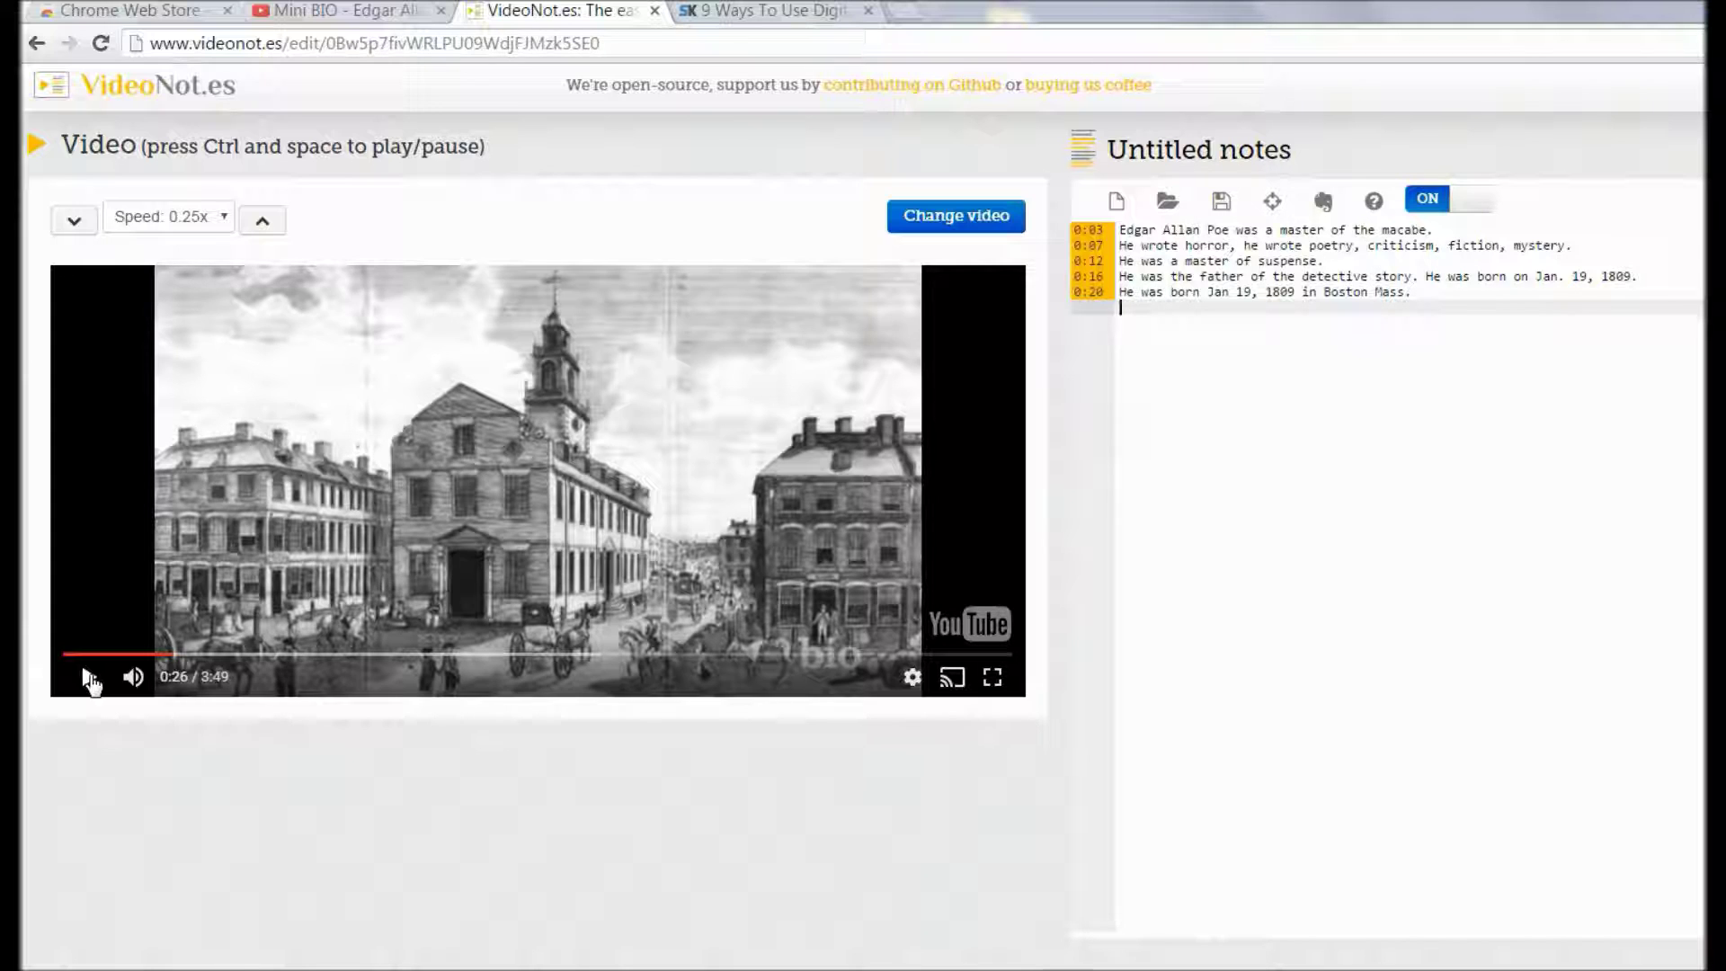
Jump the video to the detective story note, and view the notes' sharing settings before closing them
click(1140, 272)
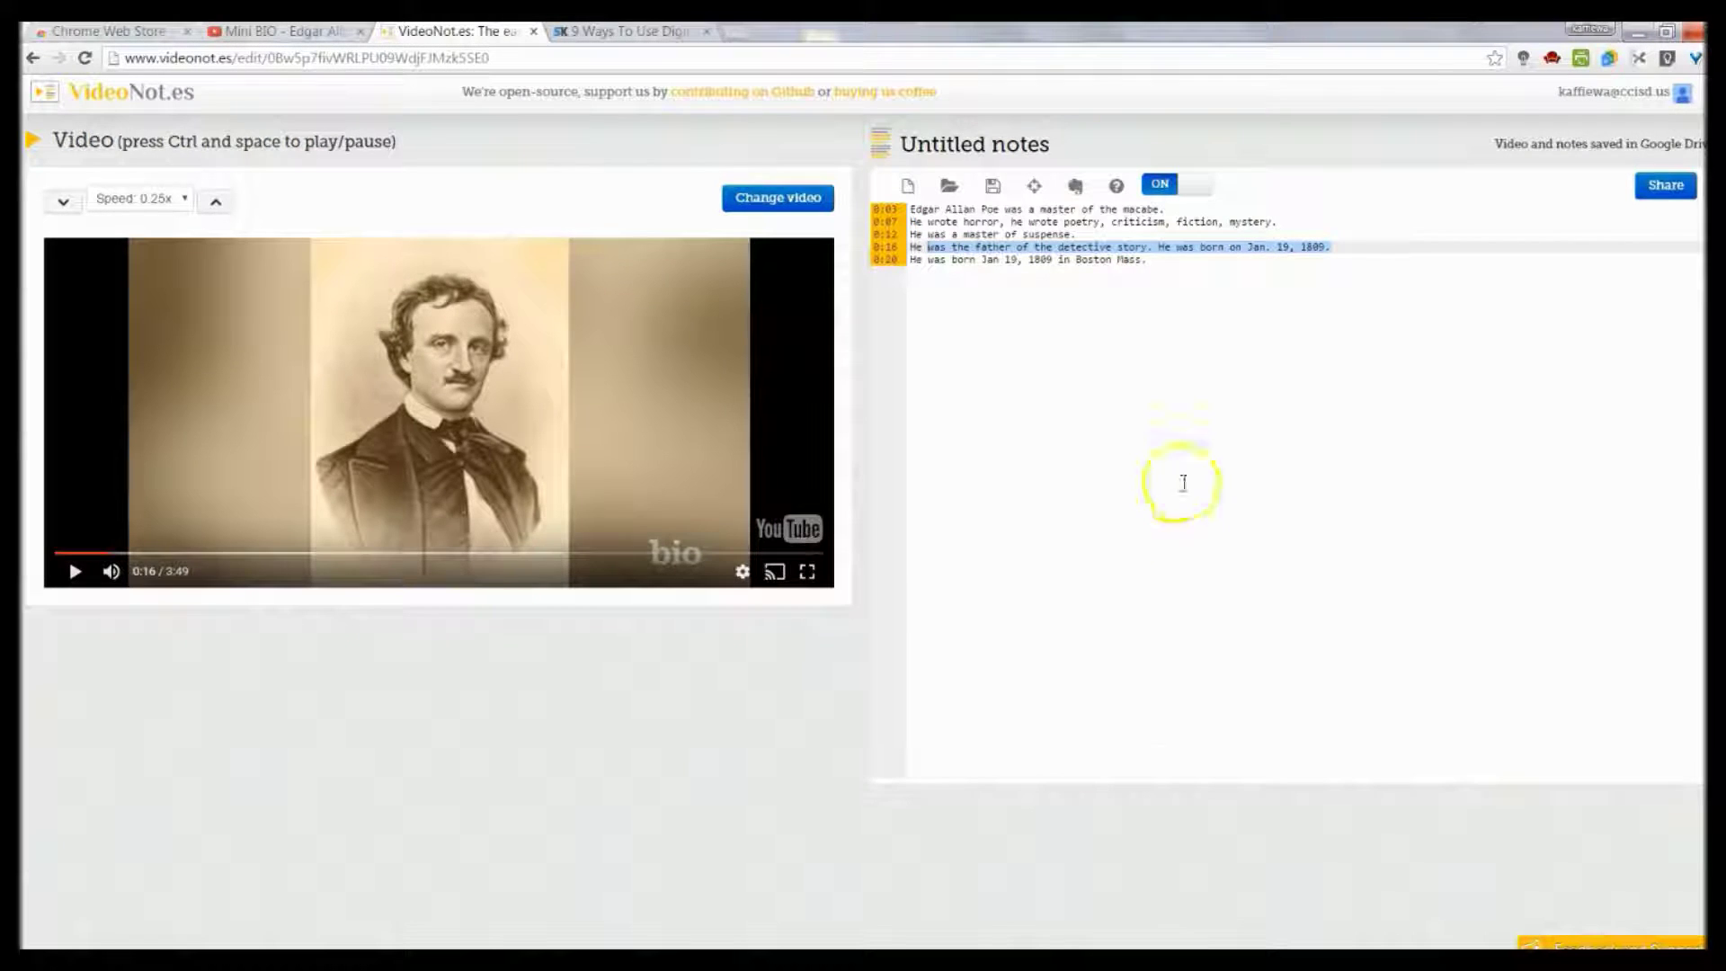
click(1665, 185)
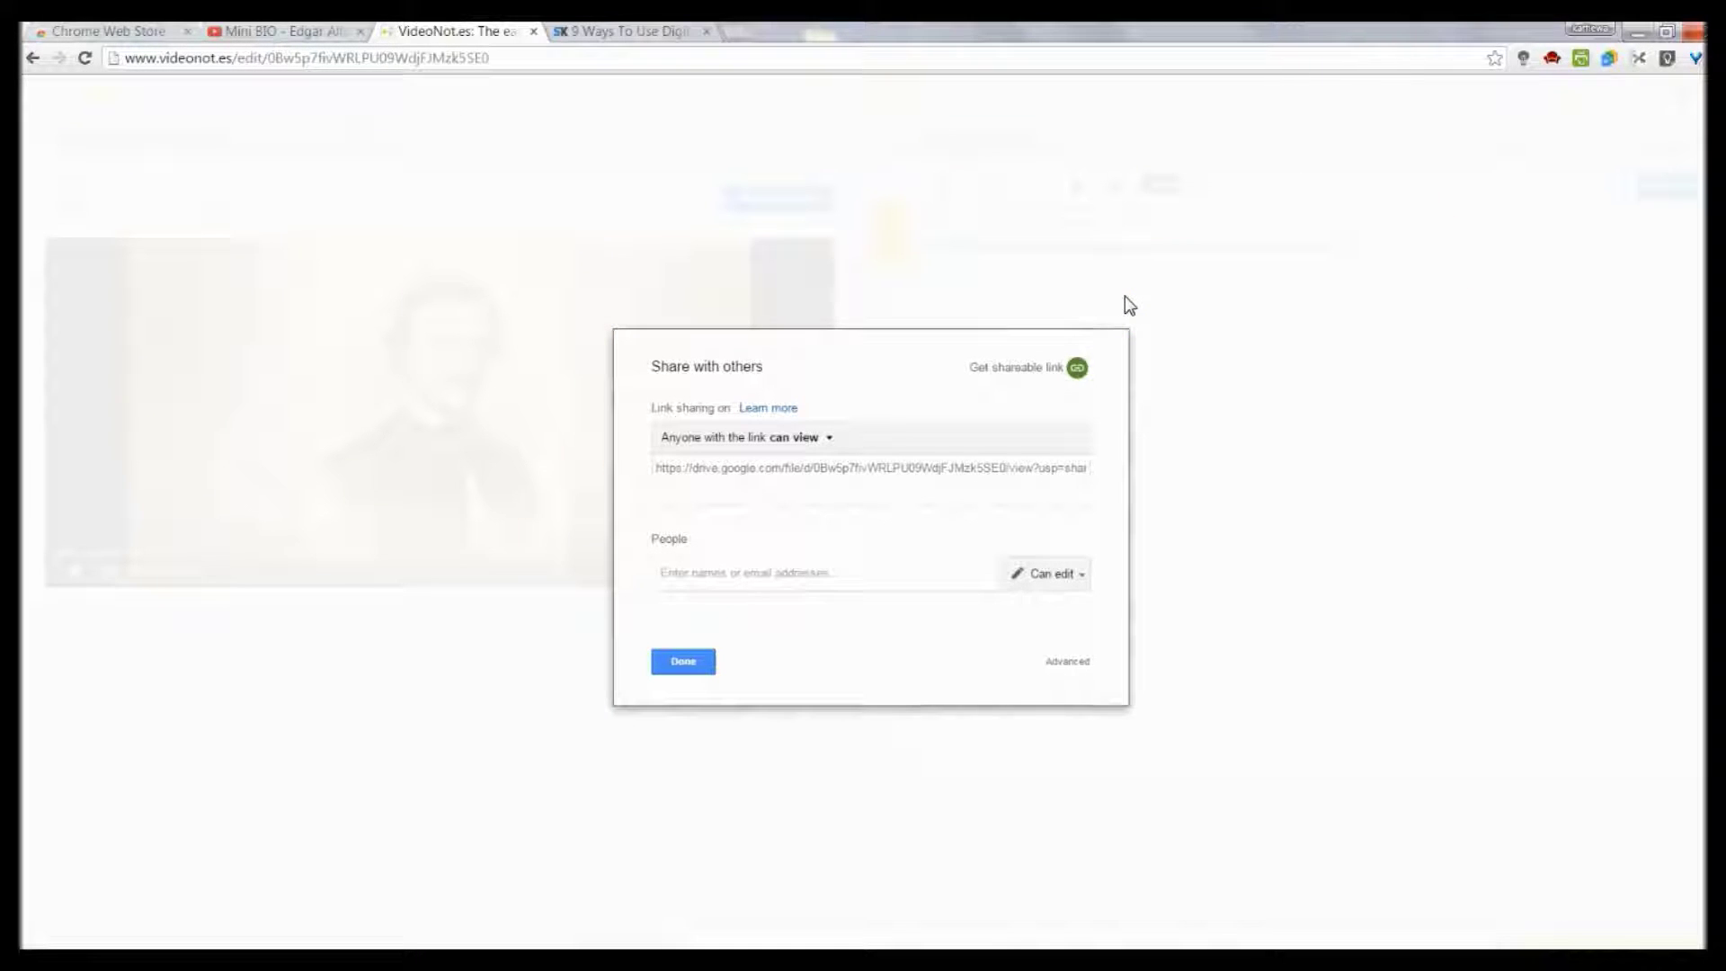
click(685, 662)
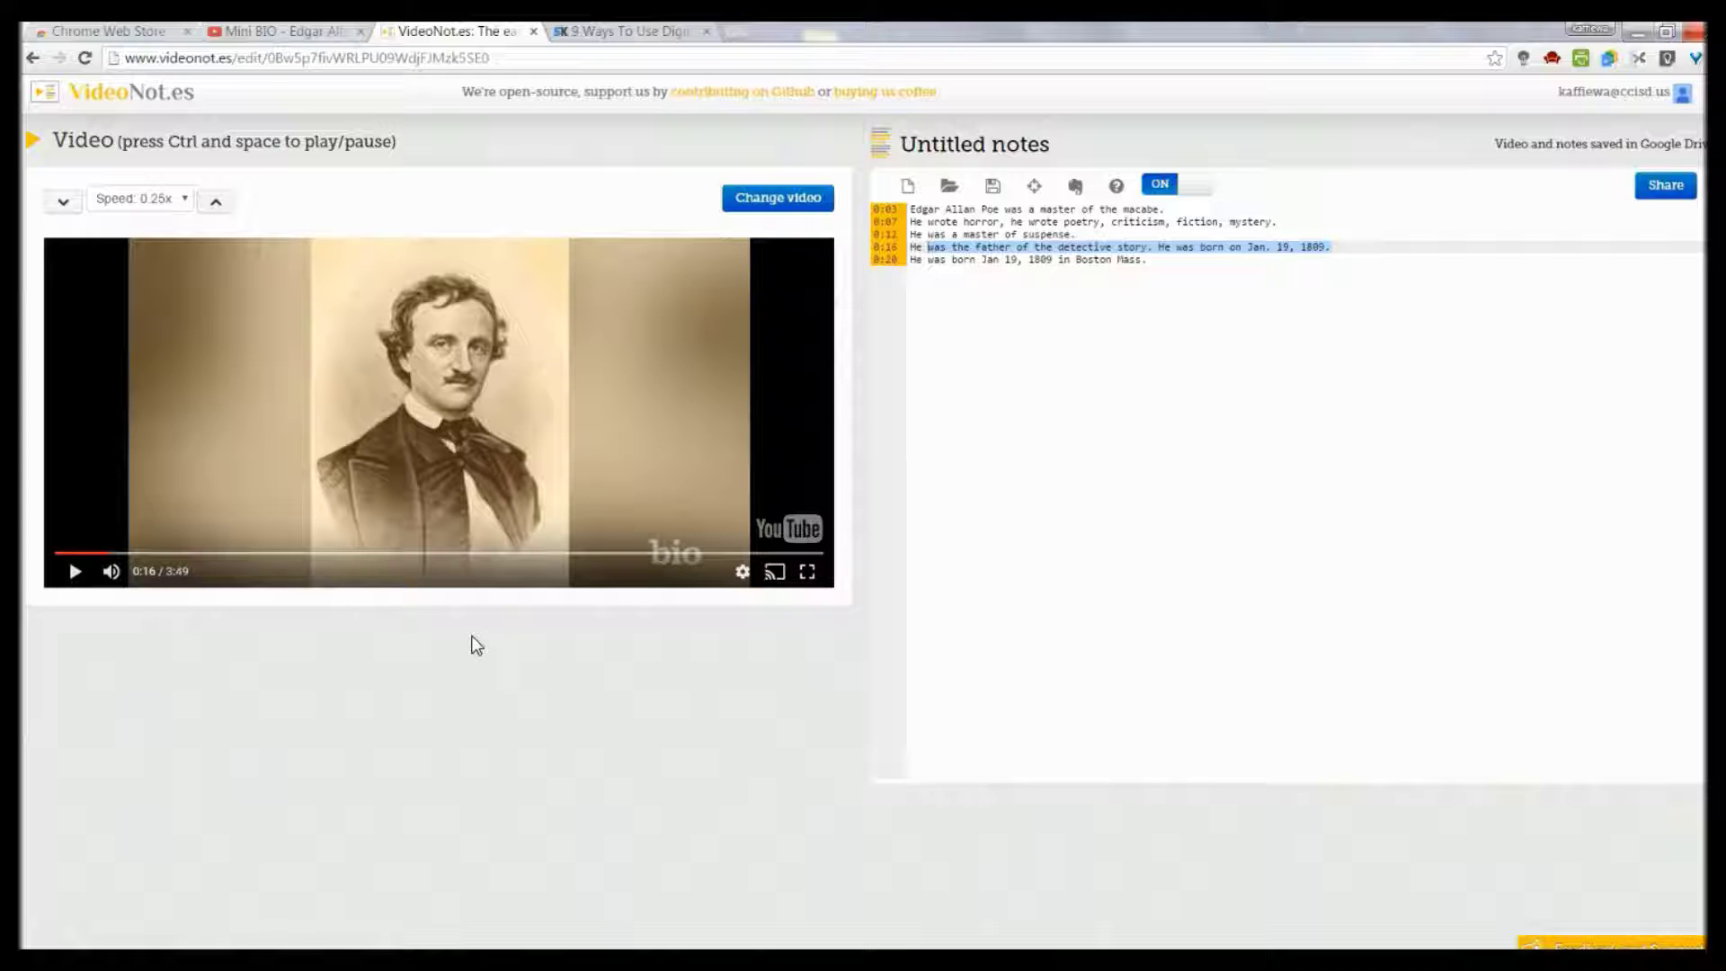
Switch to the Mini BIO - Edgar Allan Poe YouTube page and look over its description and recommended videos
click(60, 925)
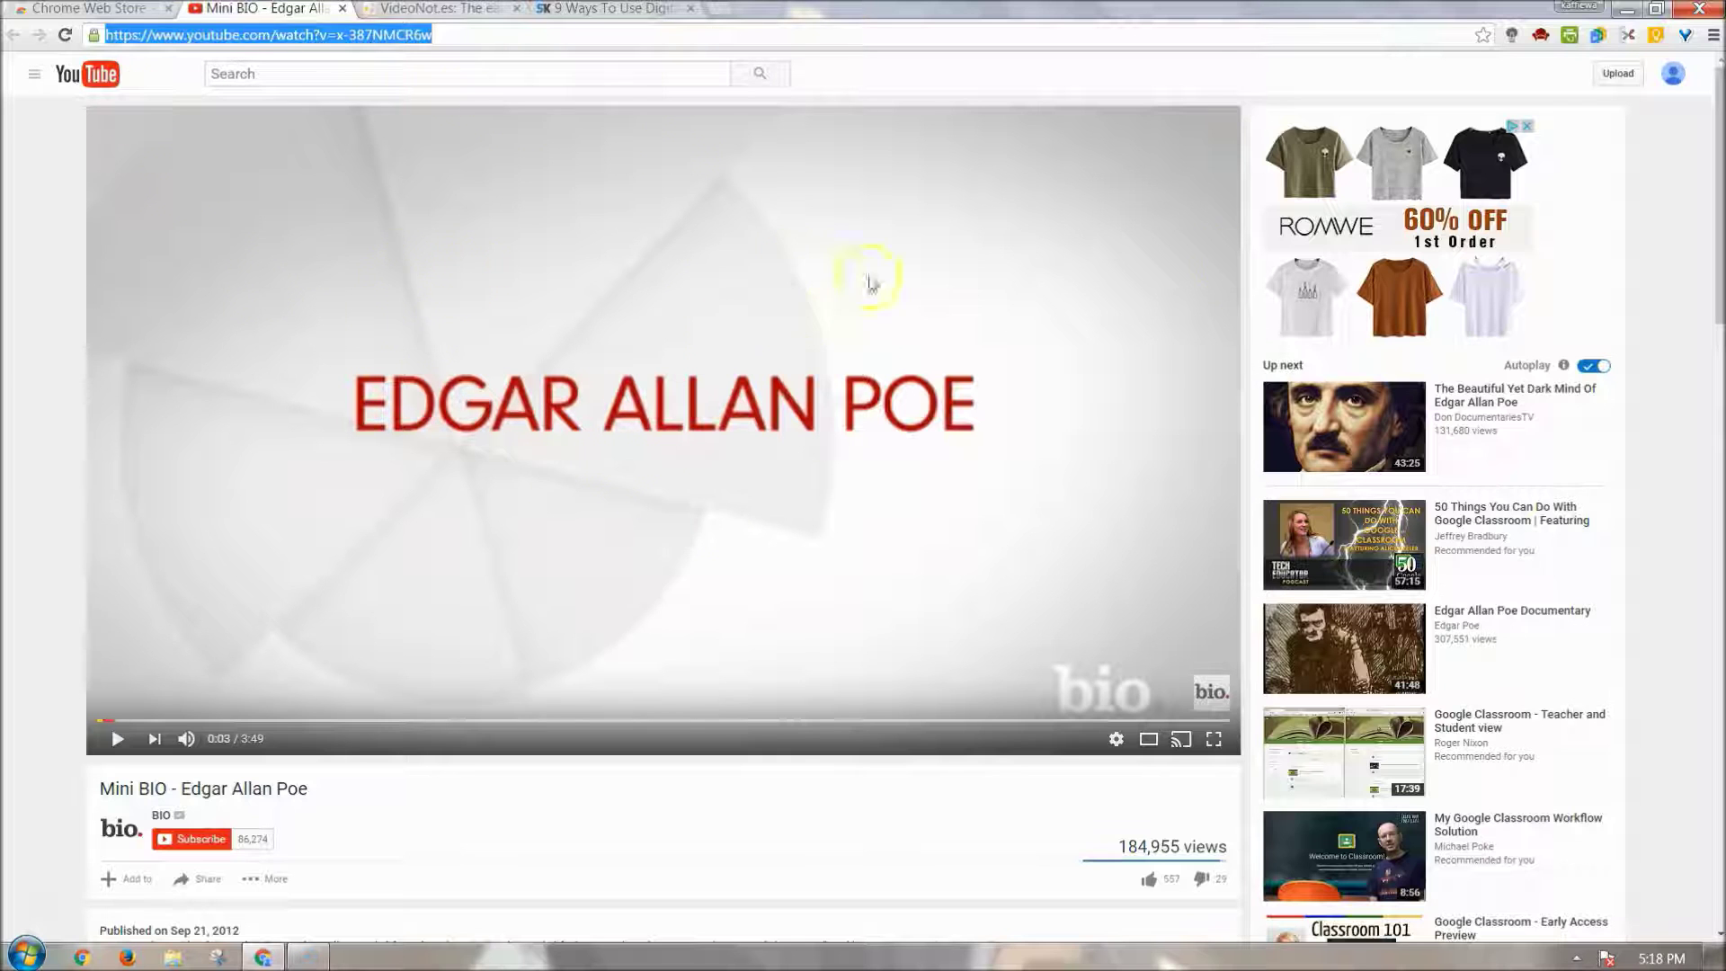
scroll(1542, 471, down, 7)
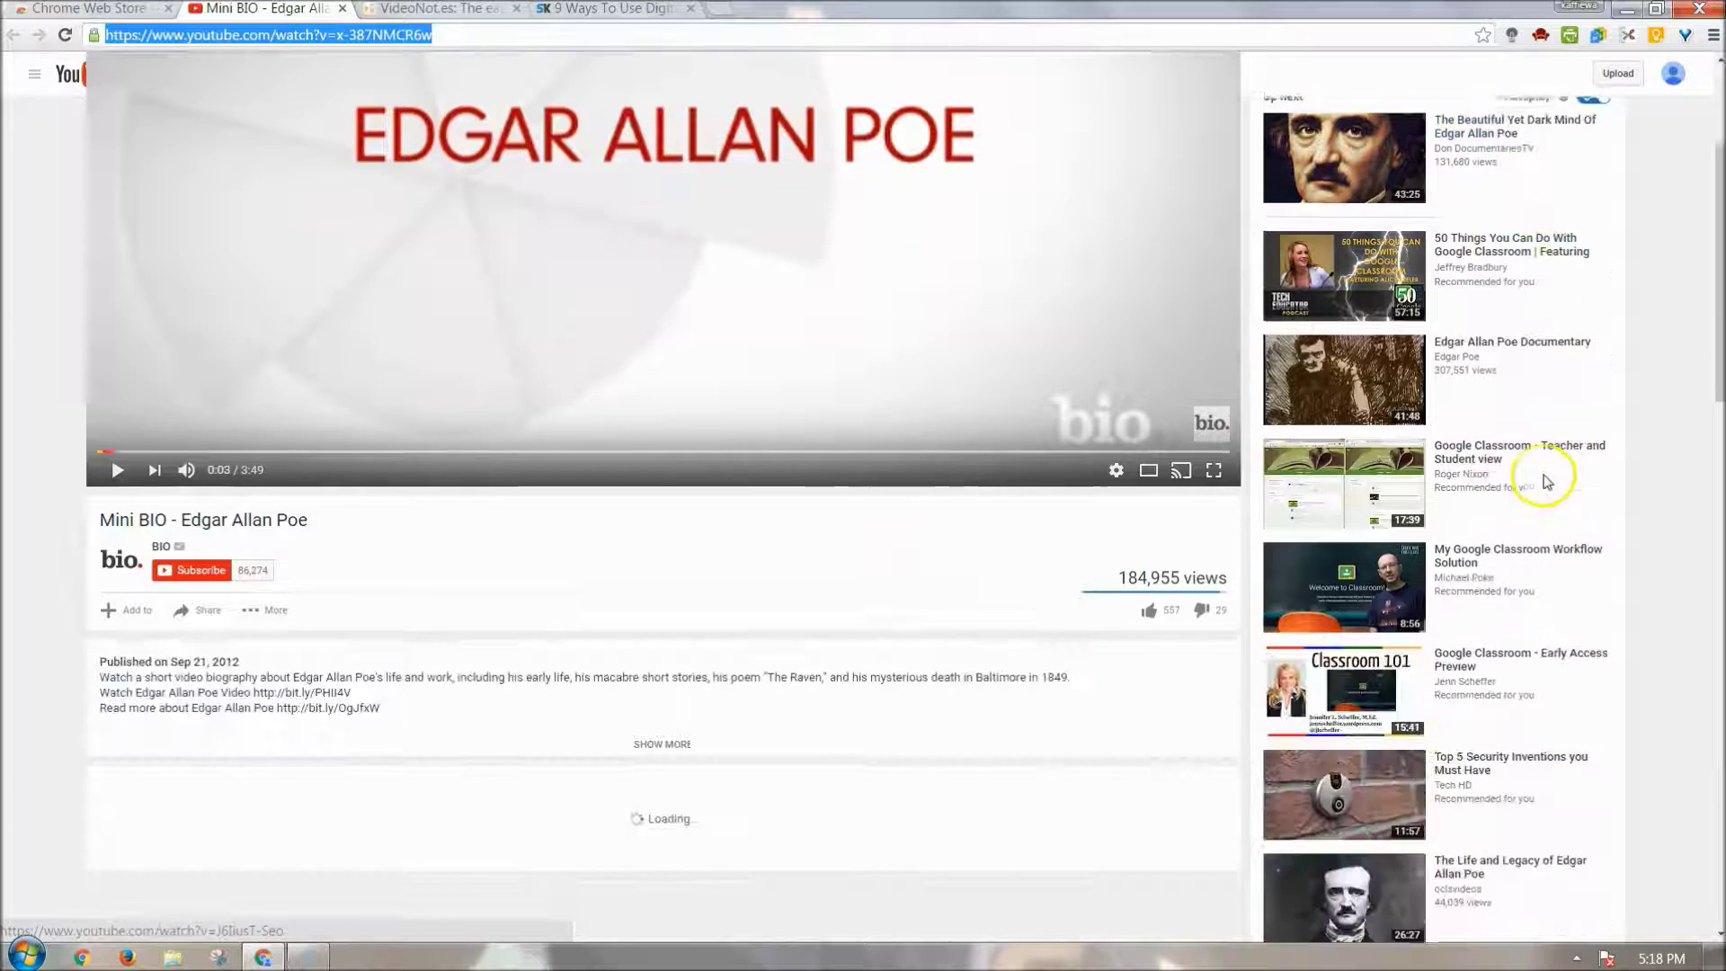
scroll(1545, 482, up, 7)
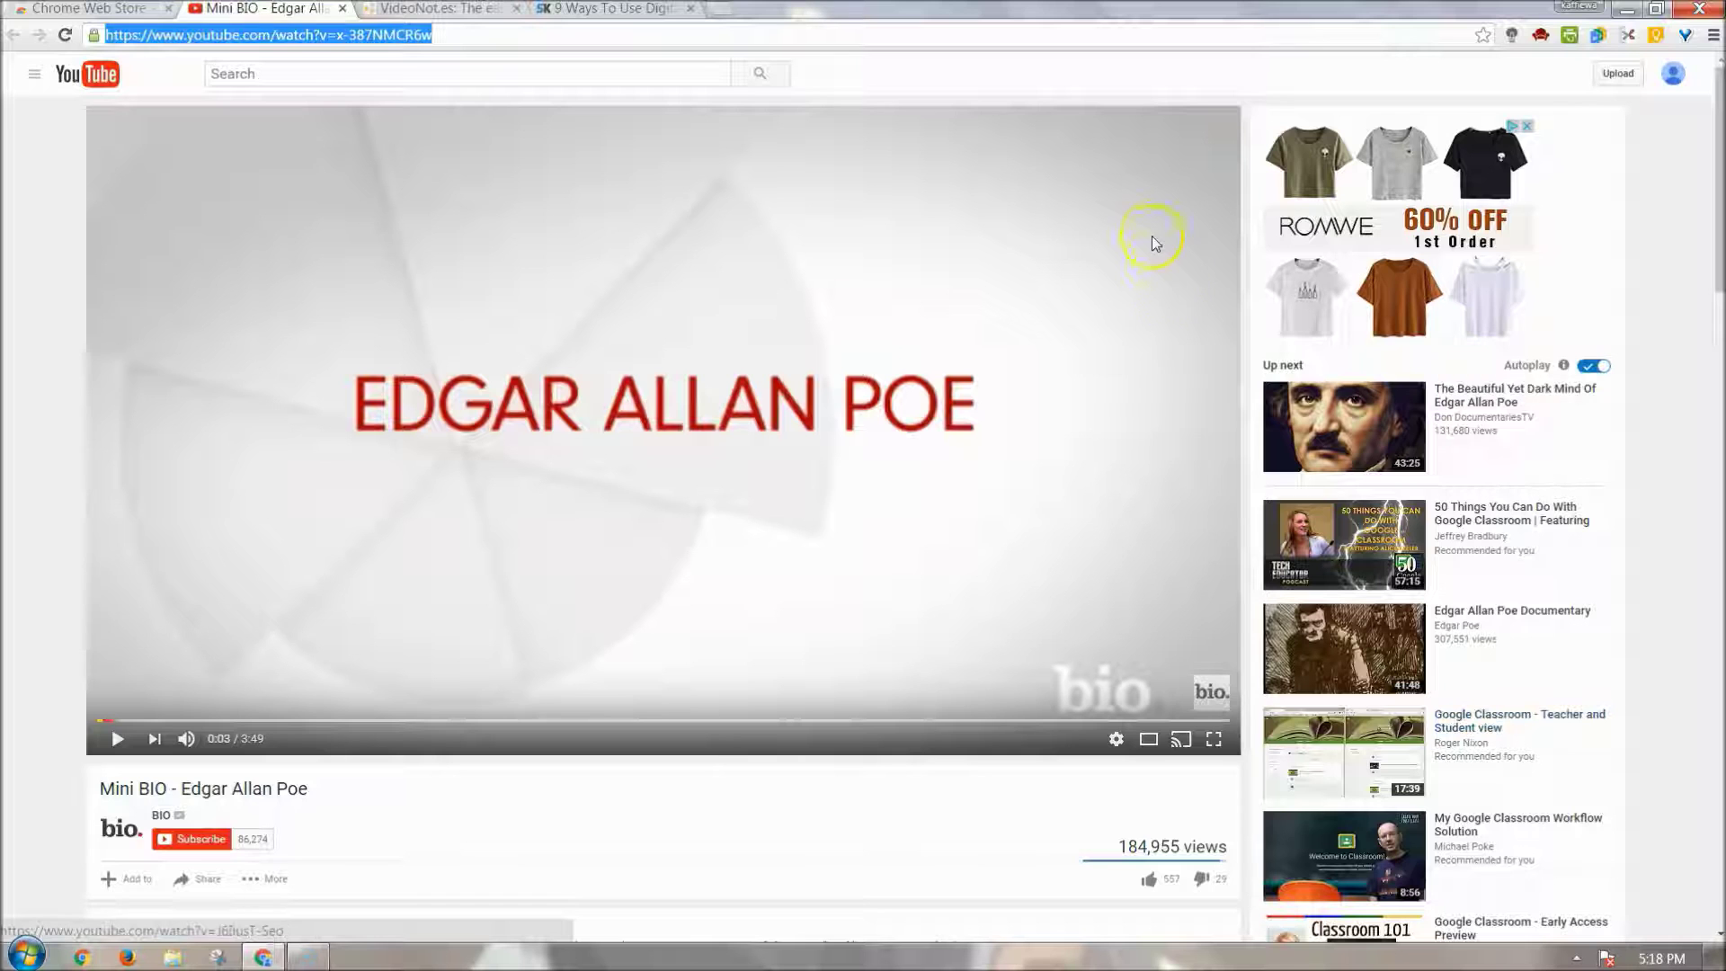
Dim the page around the Mini BIO - Edgar Allan Poe video and restore its normal brightness
click(1513, 43)
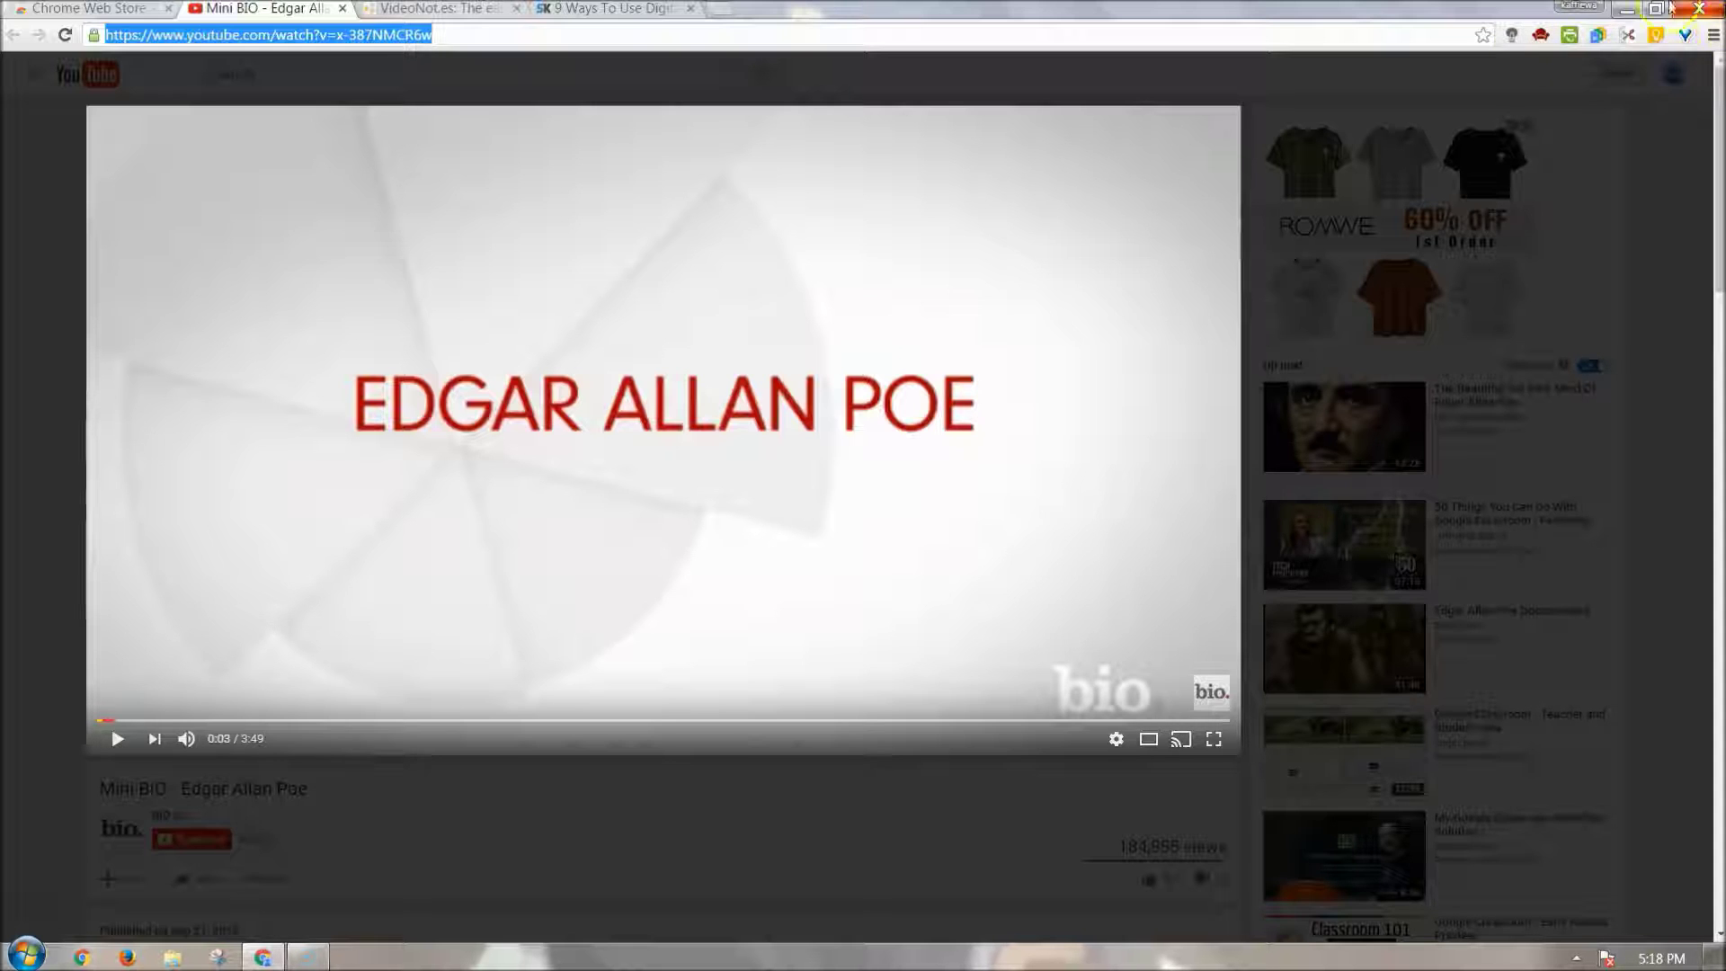
click(1511, 43)
click(1511, 41)
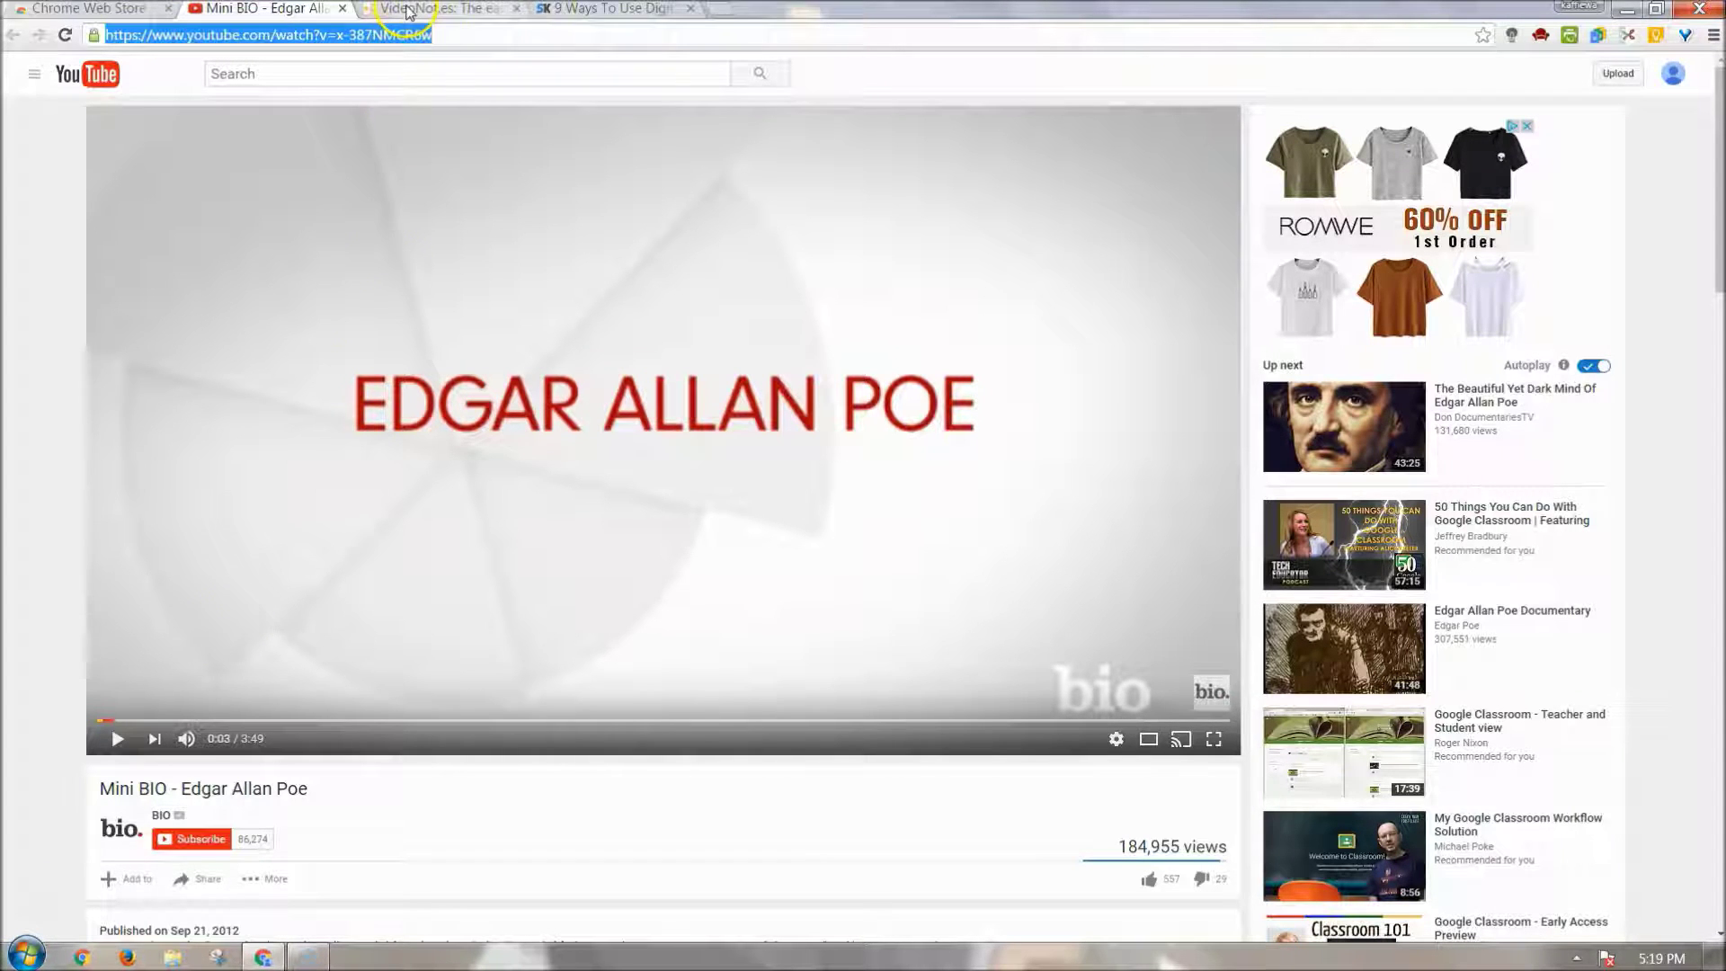
Show the "9 Ways To Use Digital Signage in K-12" article in Readability's Read Now view, skim it, and return to the original page
click(609, 10)
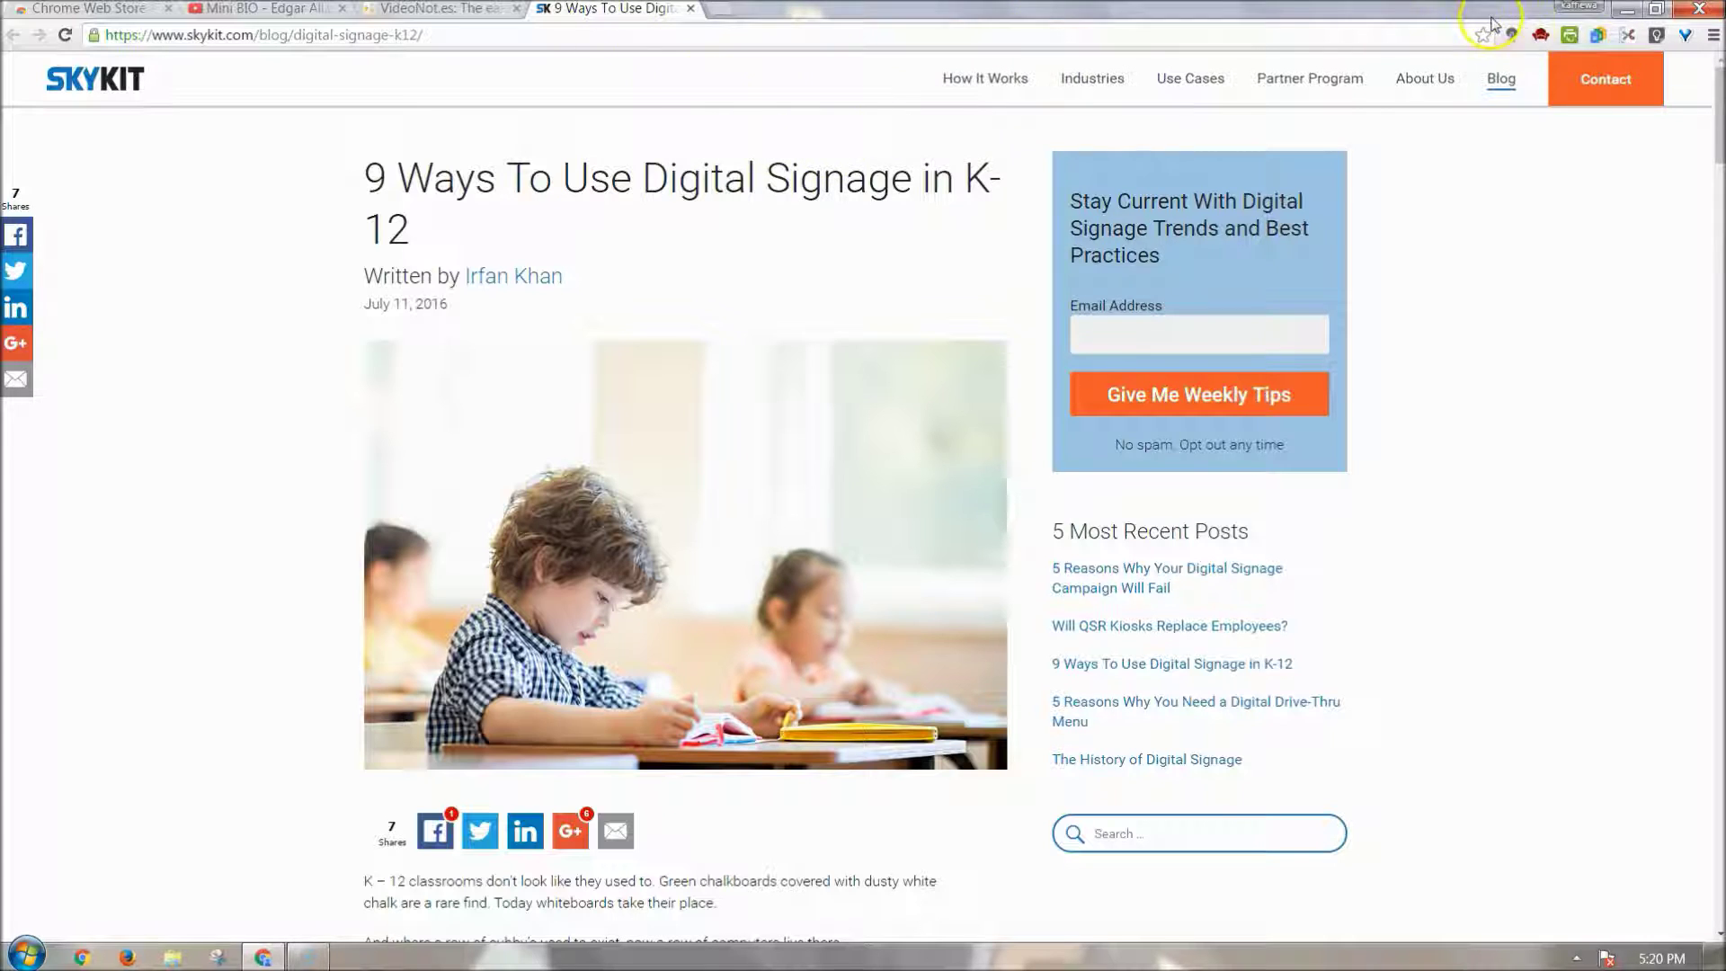
click(1542, 36)
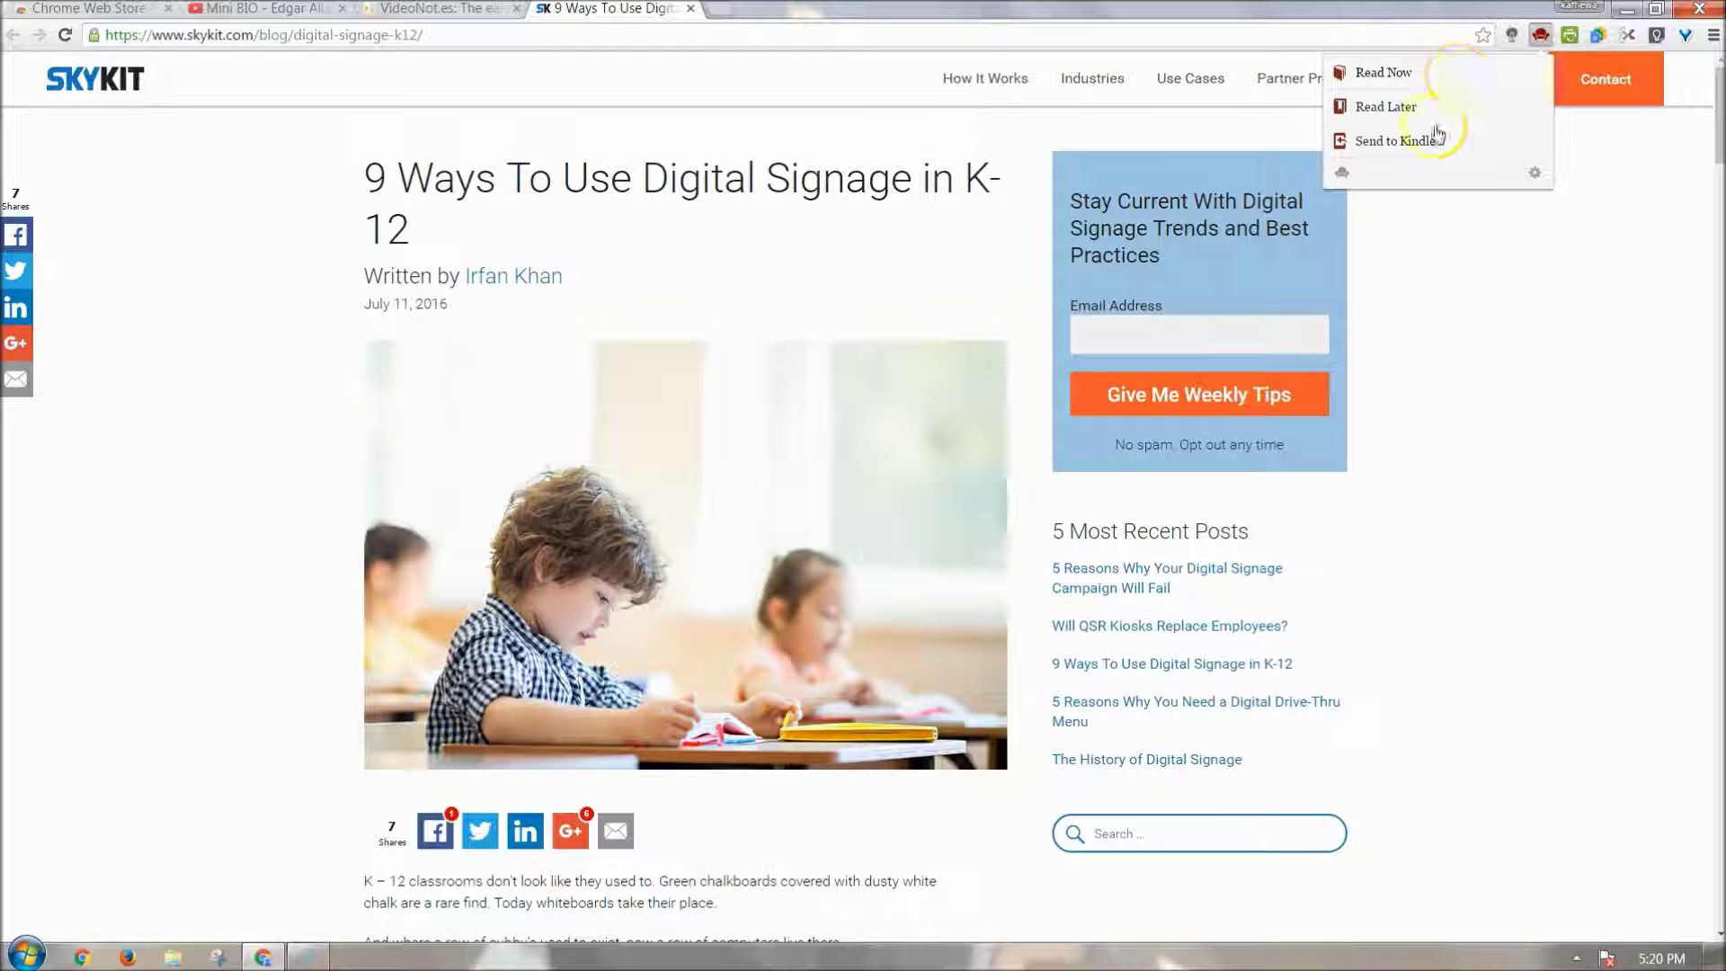
click(1395, 76)
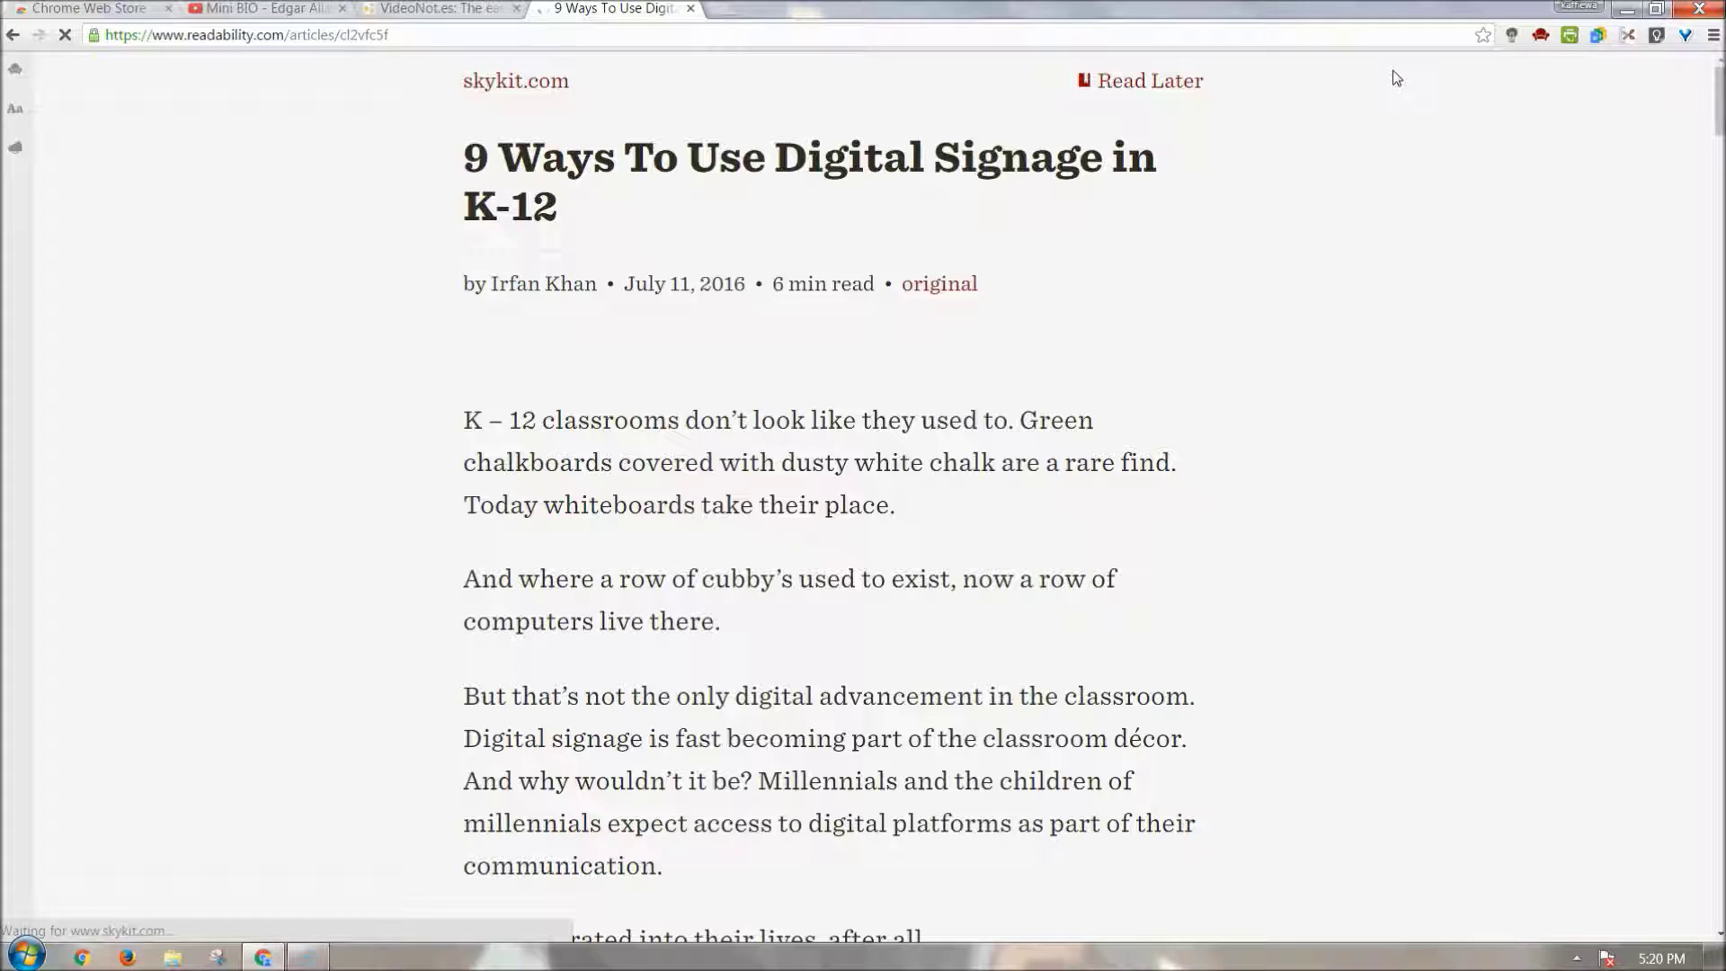
scroll(1297, 205, down, 10)
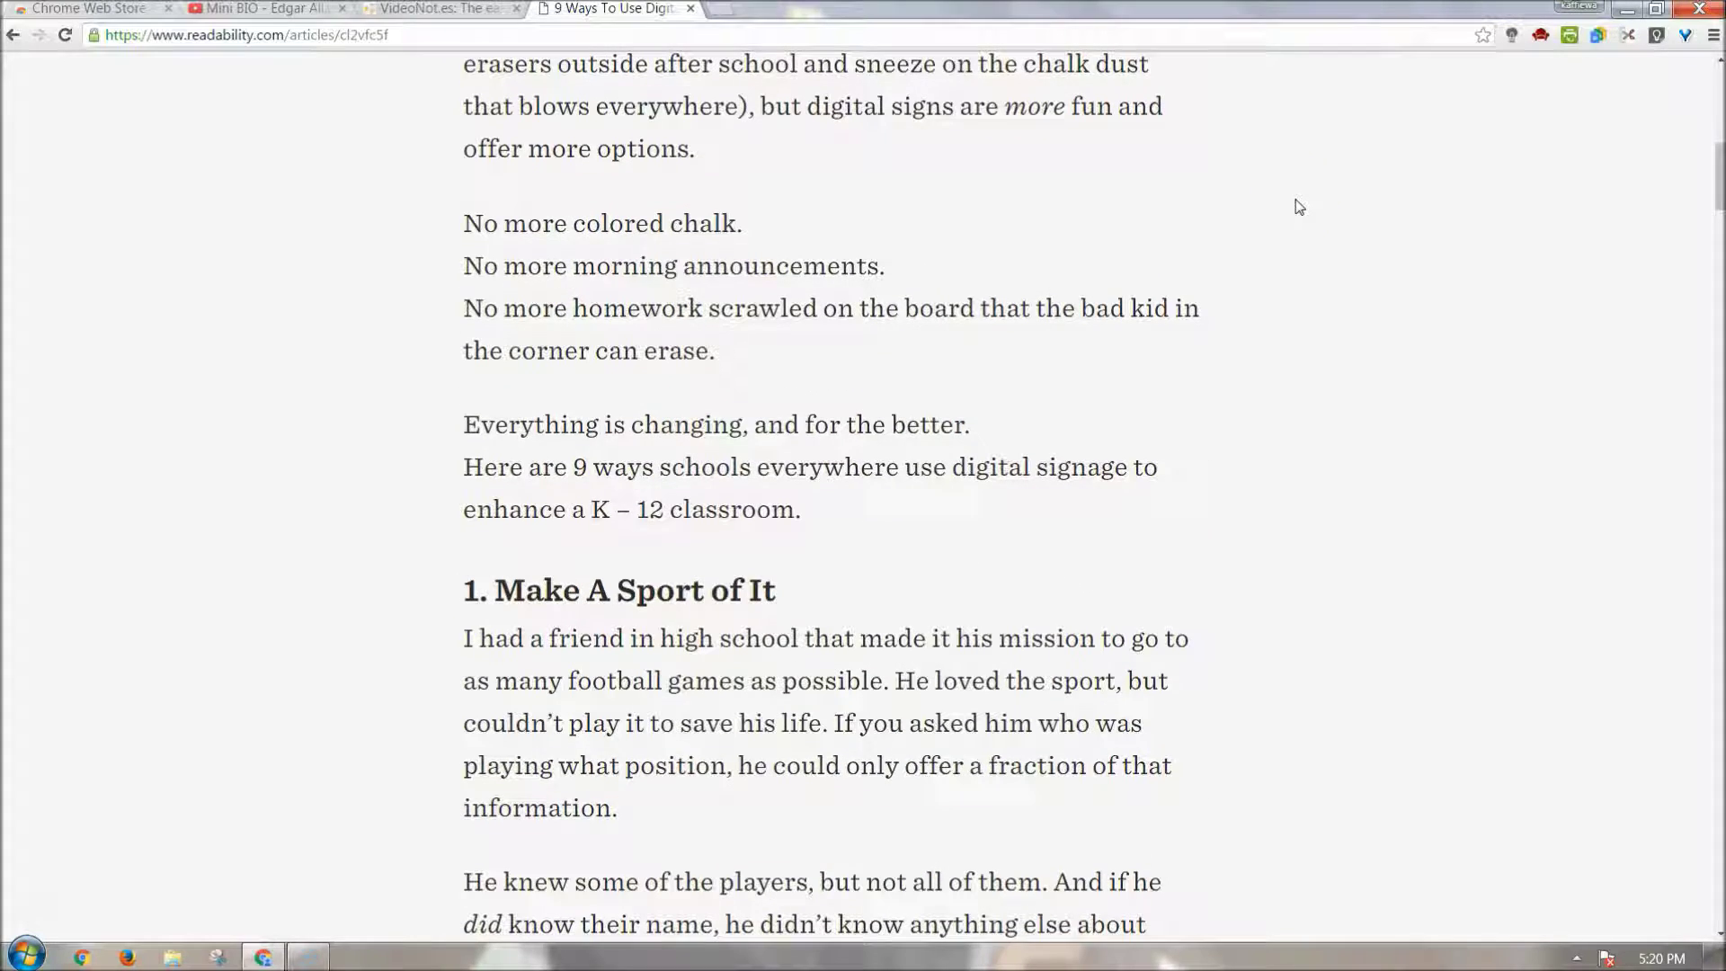
scroll(1298, 206, down, 6)
scroll(1298, 206, down, 14)
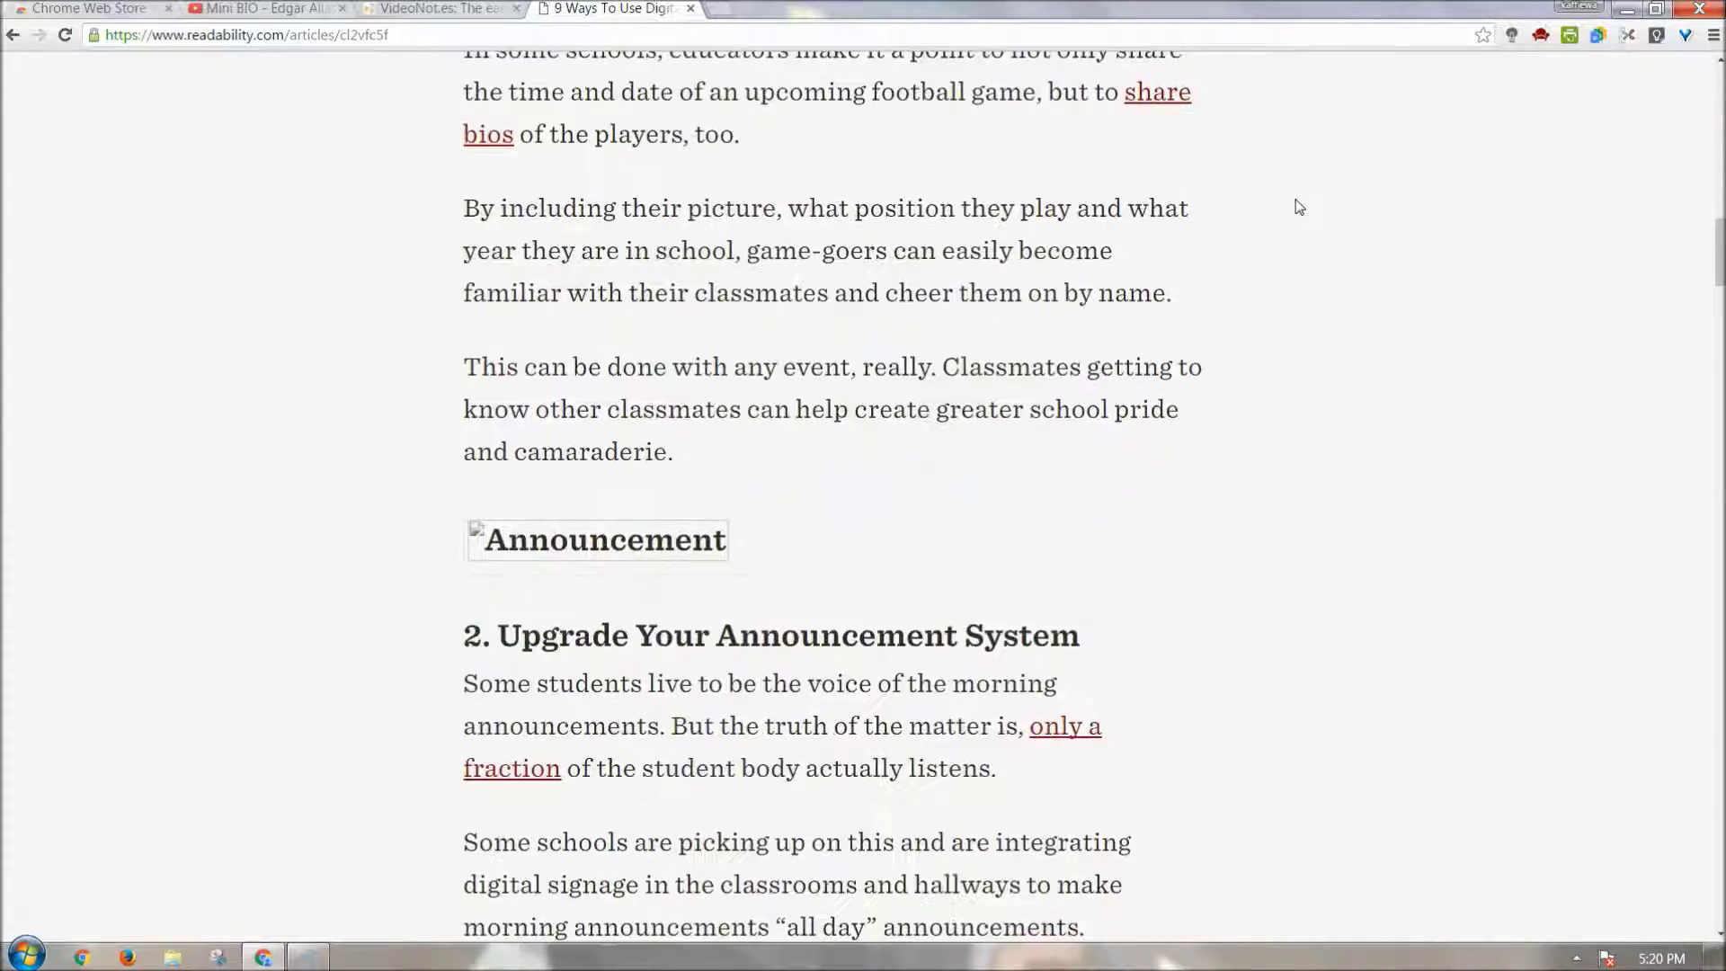
scroll(1298, 205, down, 5)
scroll(1298, 206, up, 20)
scroll(1298, 206, up, 5)
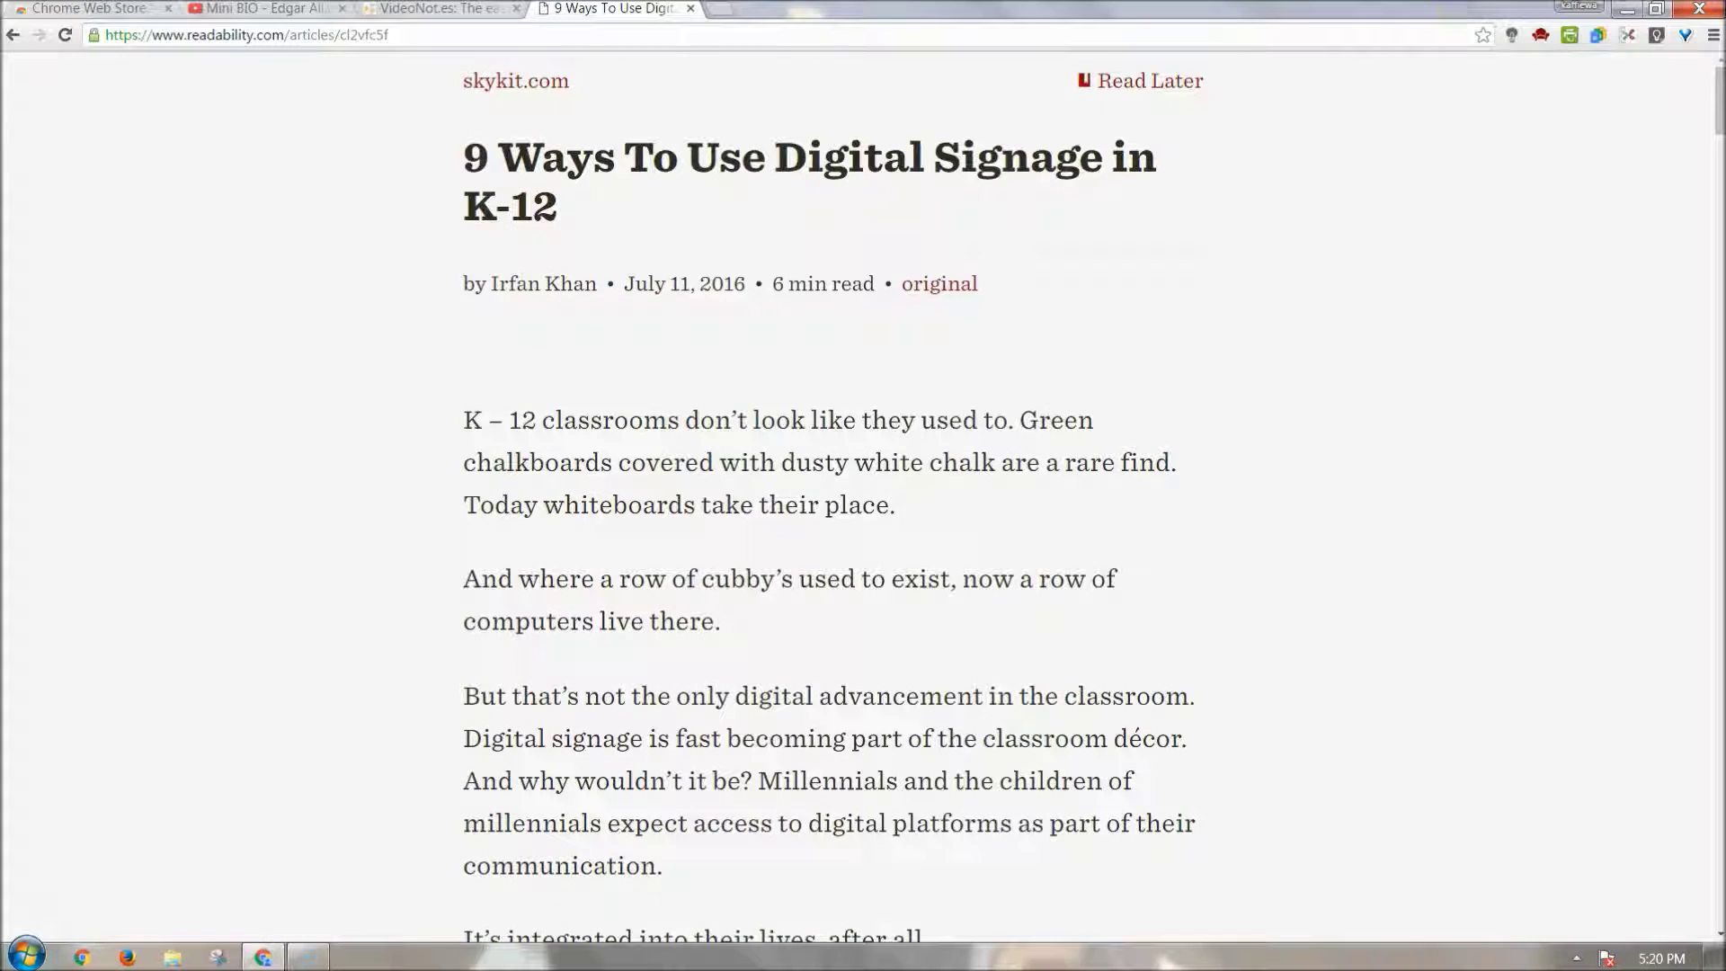
click(12, 35)
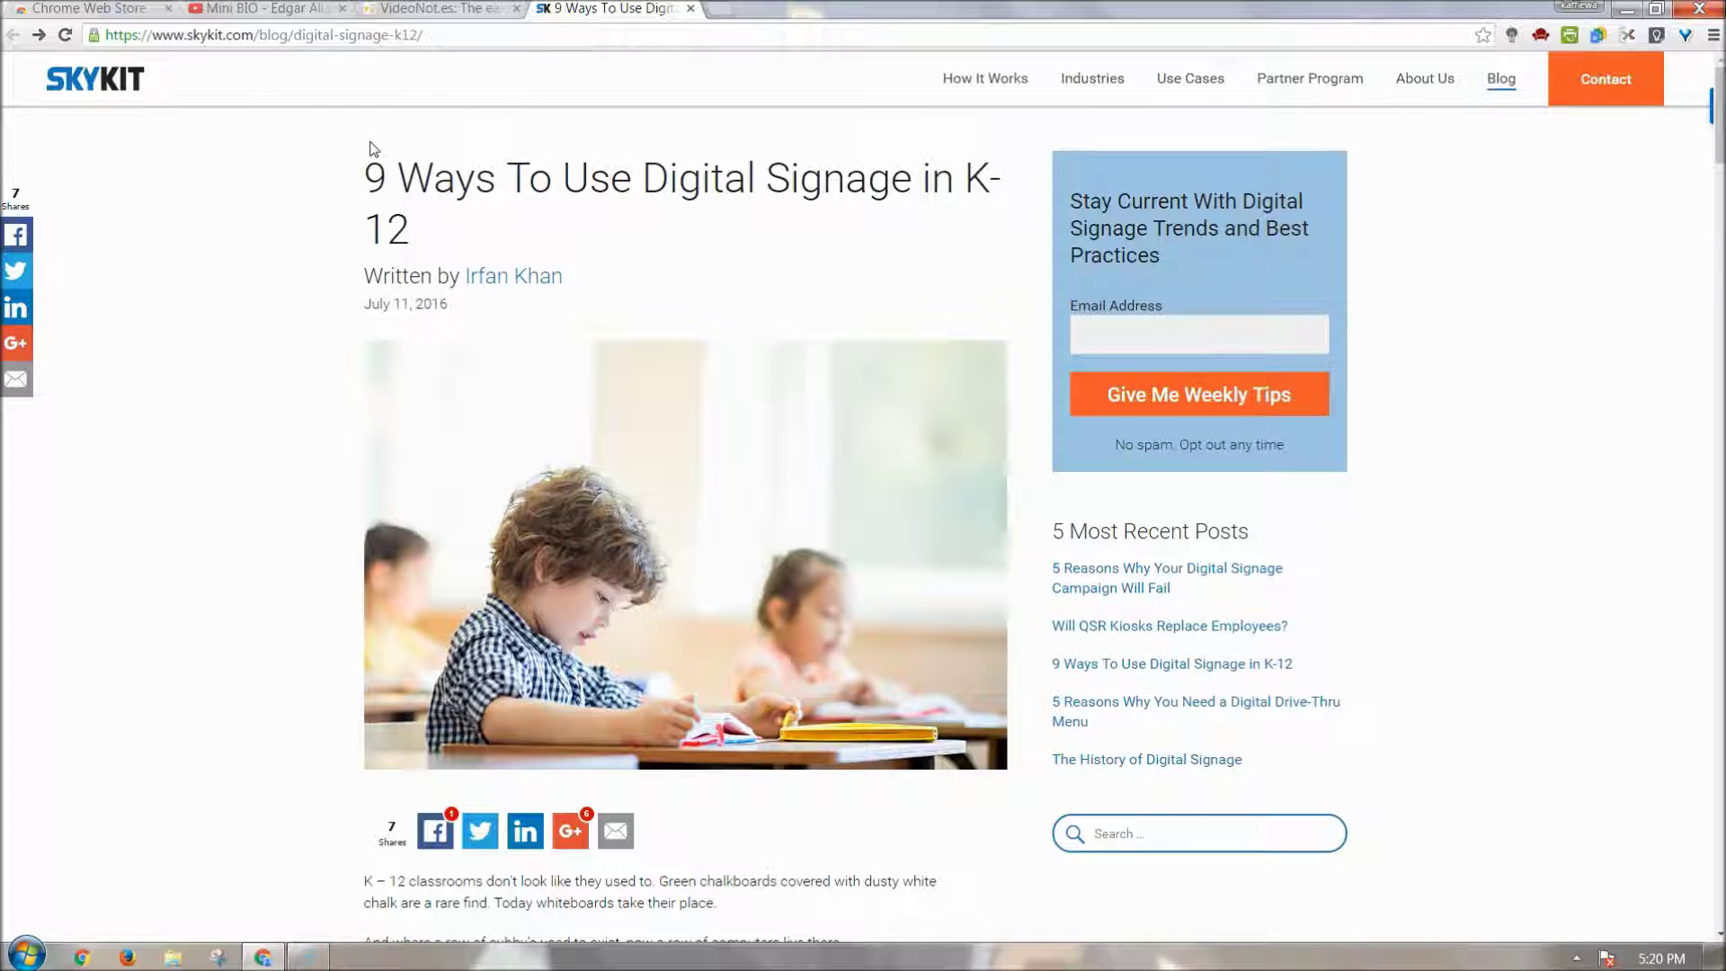
Open the article's PrintFriendly version and preview it with images removed before restoring the images
click(1569, 36)
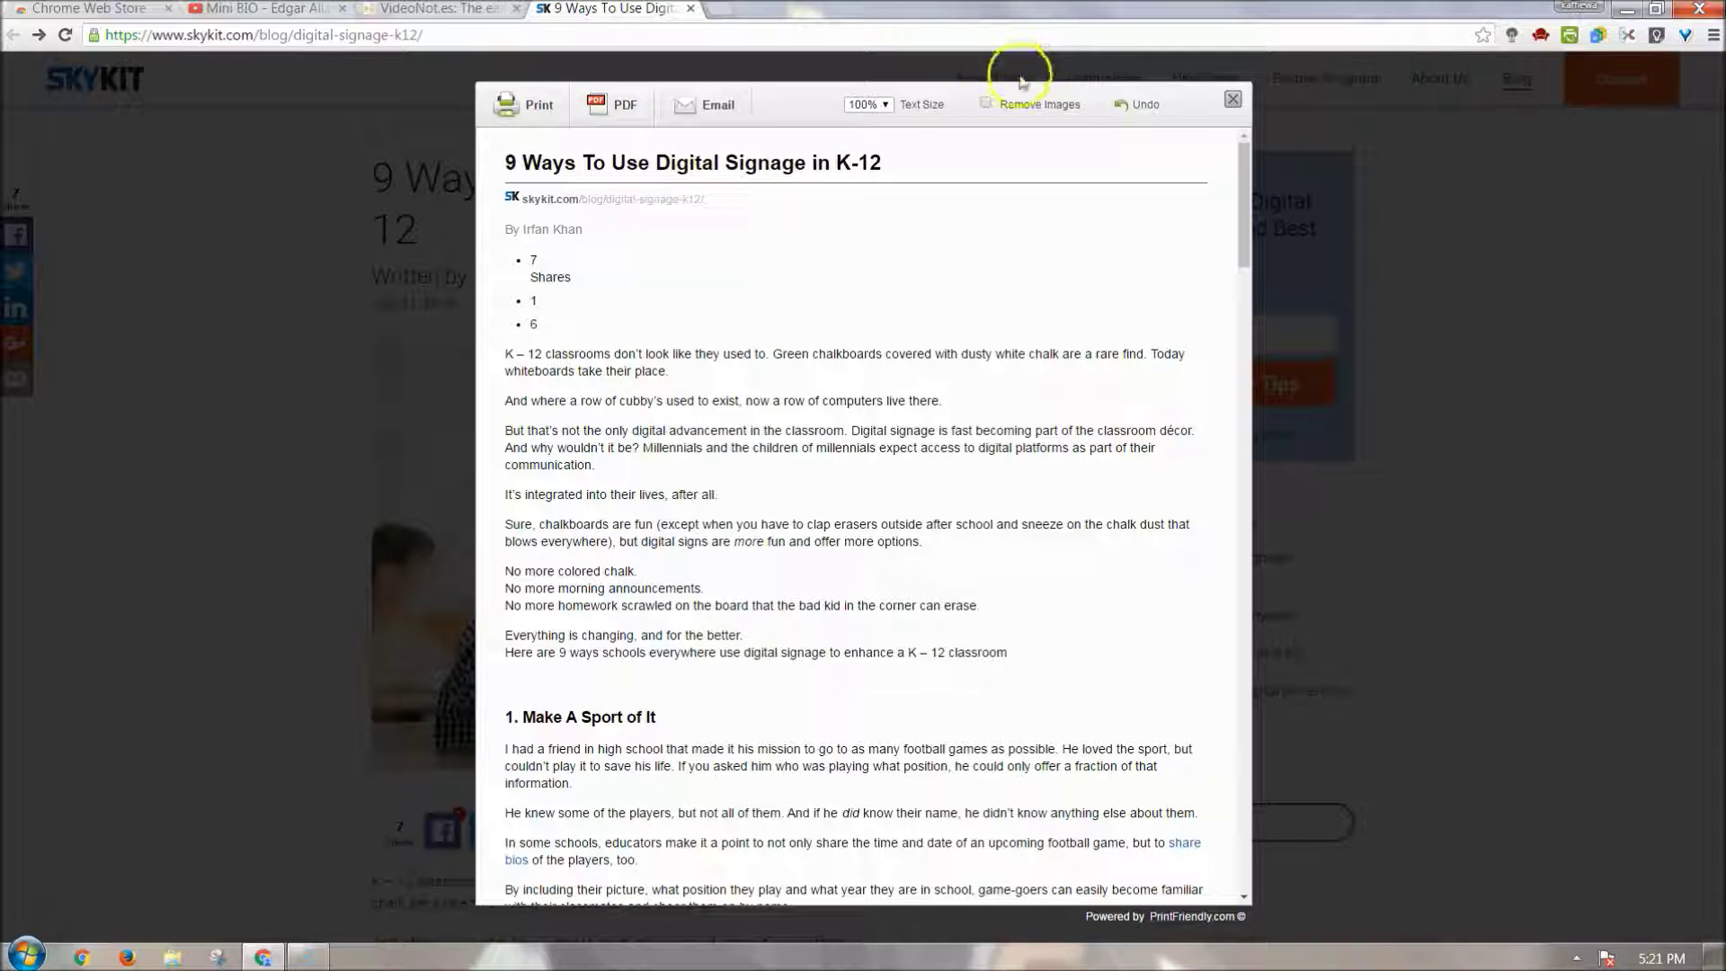
click(986, 103)
scroll(1032, 316, down, 7)
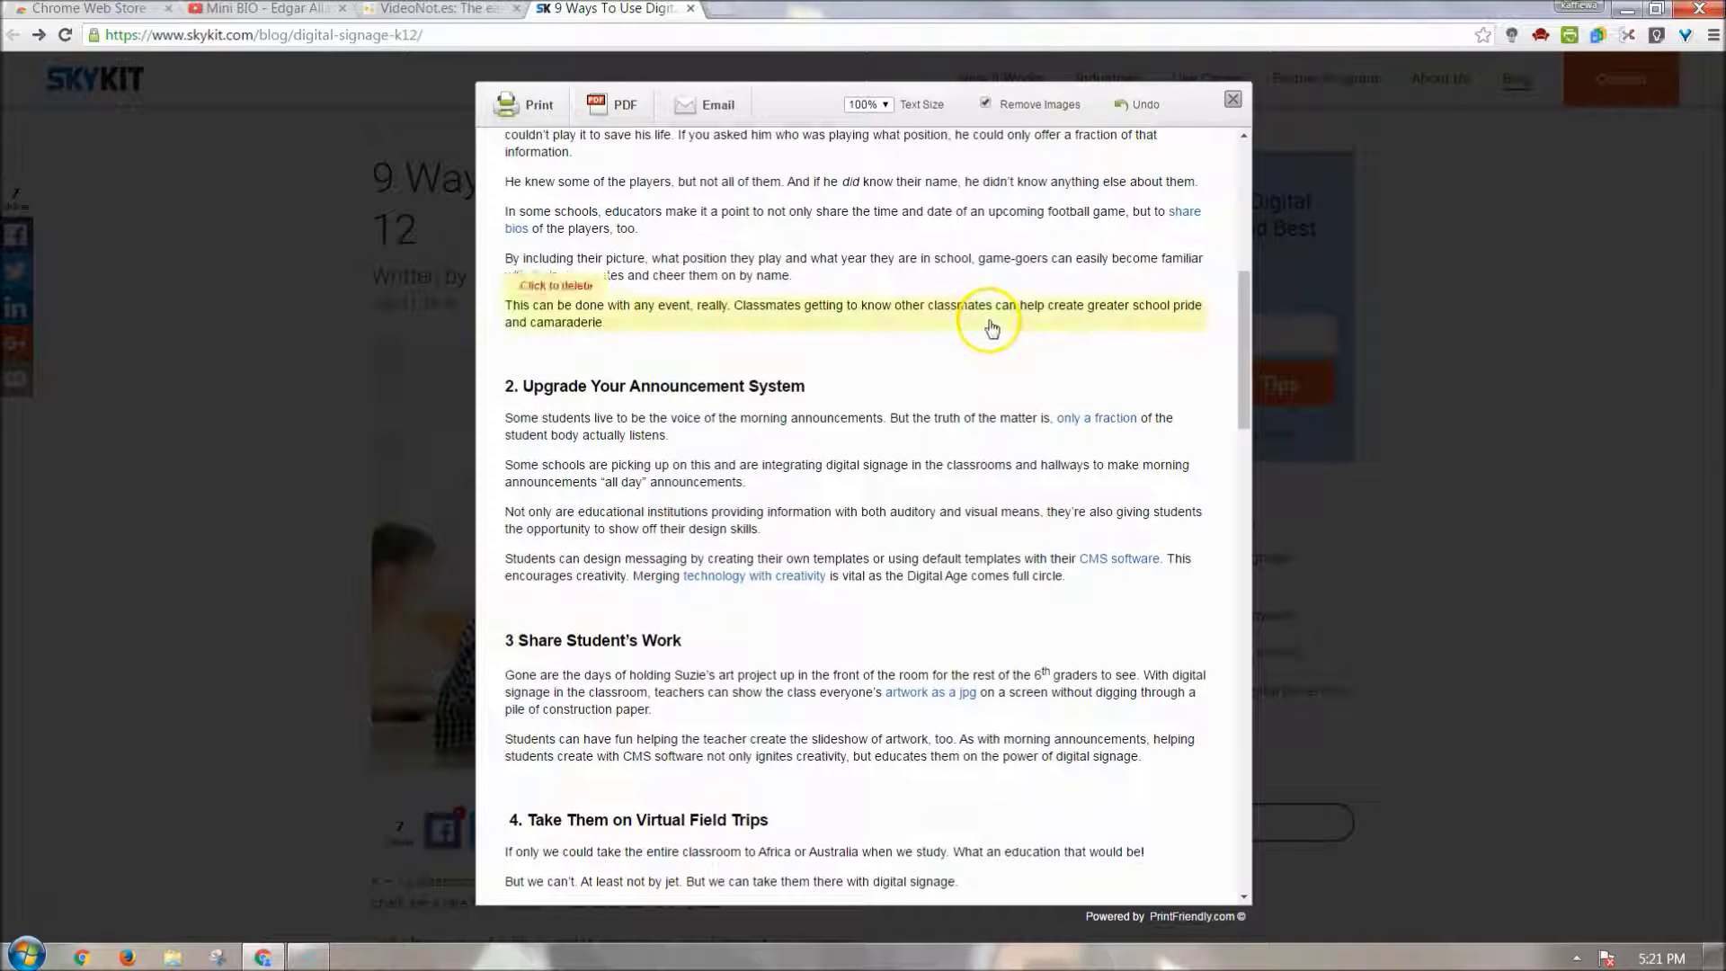
scroll(990, 327, down, 6)
scroll(990, 327, up, 13)
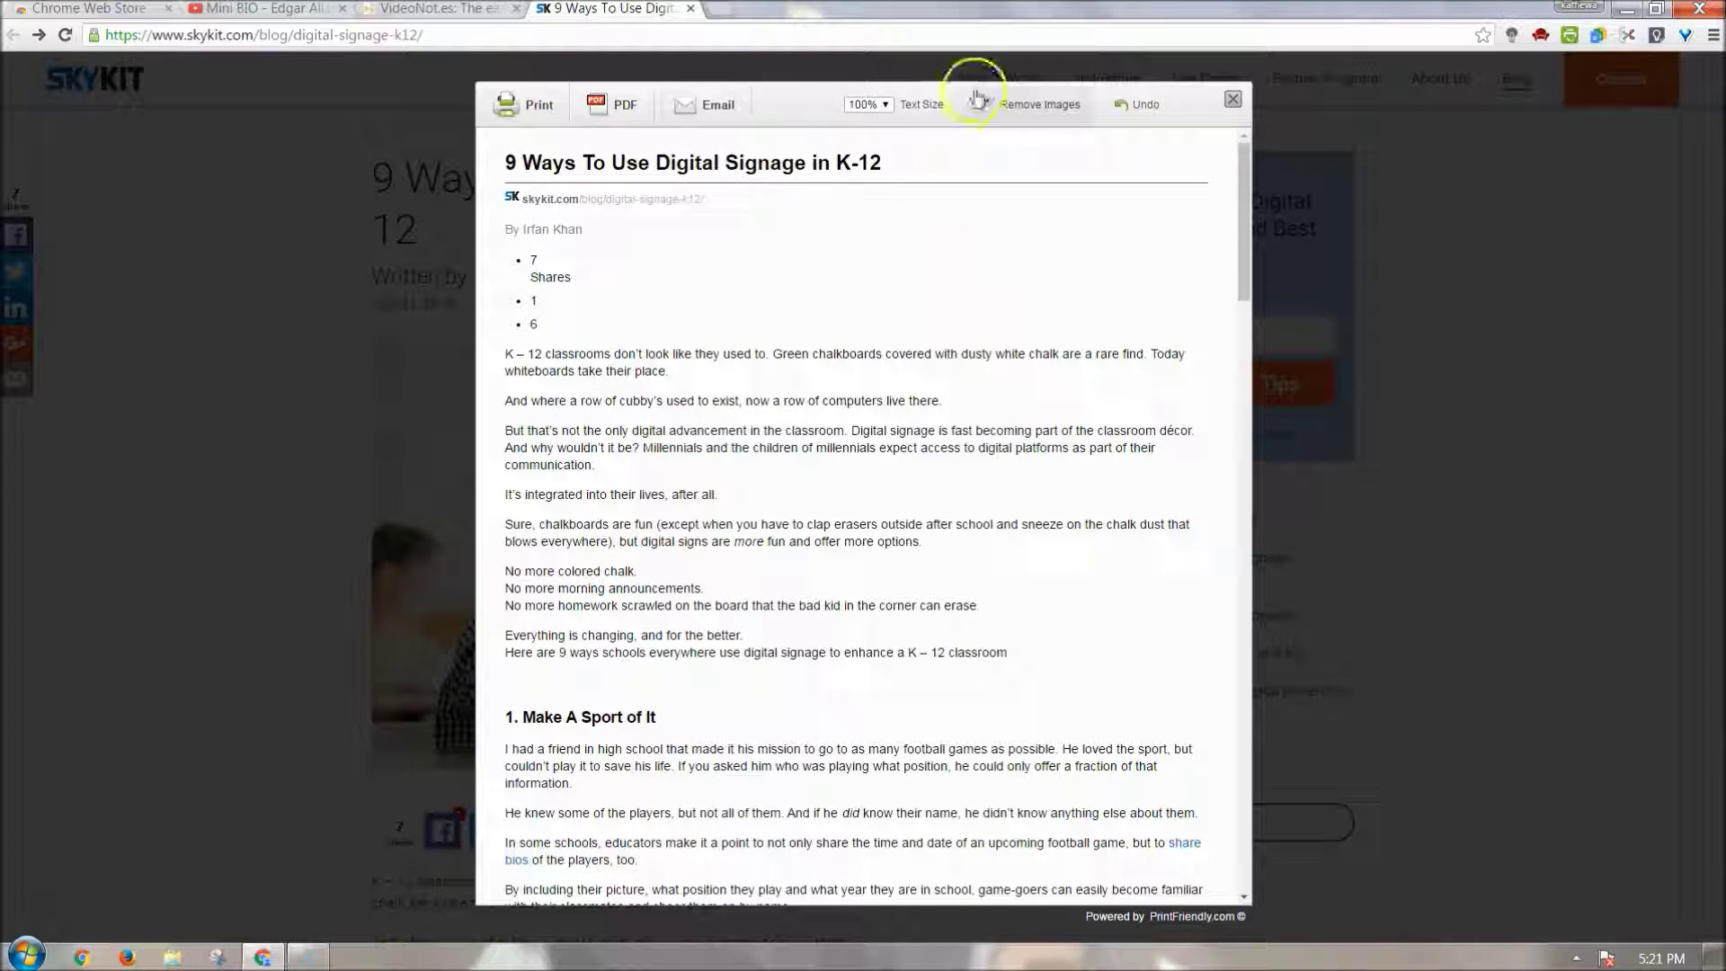
click(986, 105)
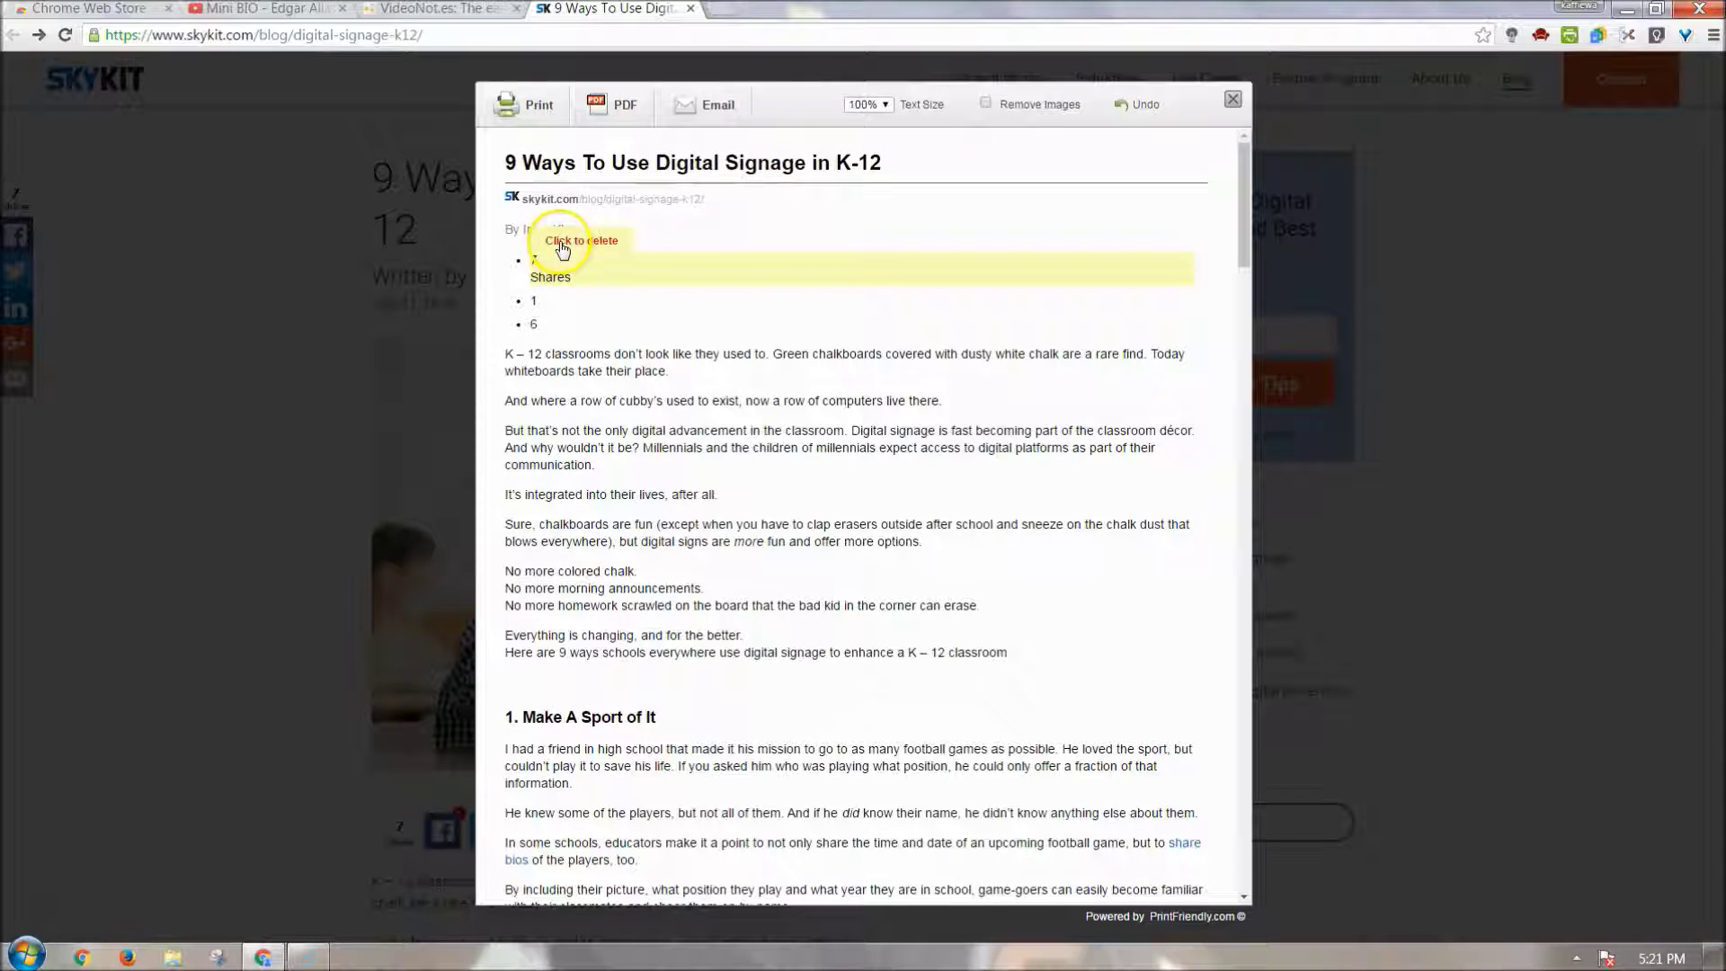
Delete the share-count bullets and the opening paragraph from the print version, and undo the paragraph's deletion
click(562, 249)
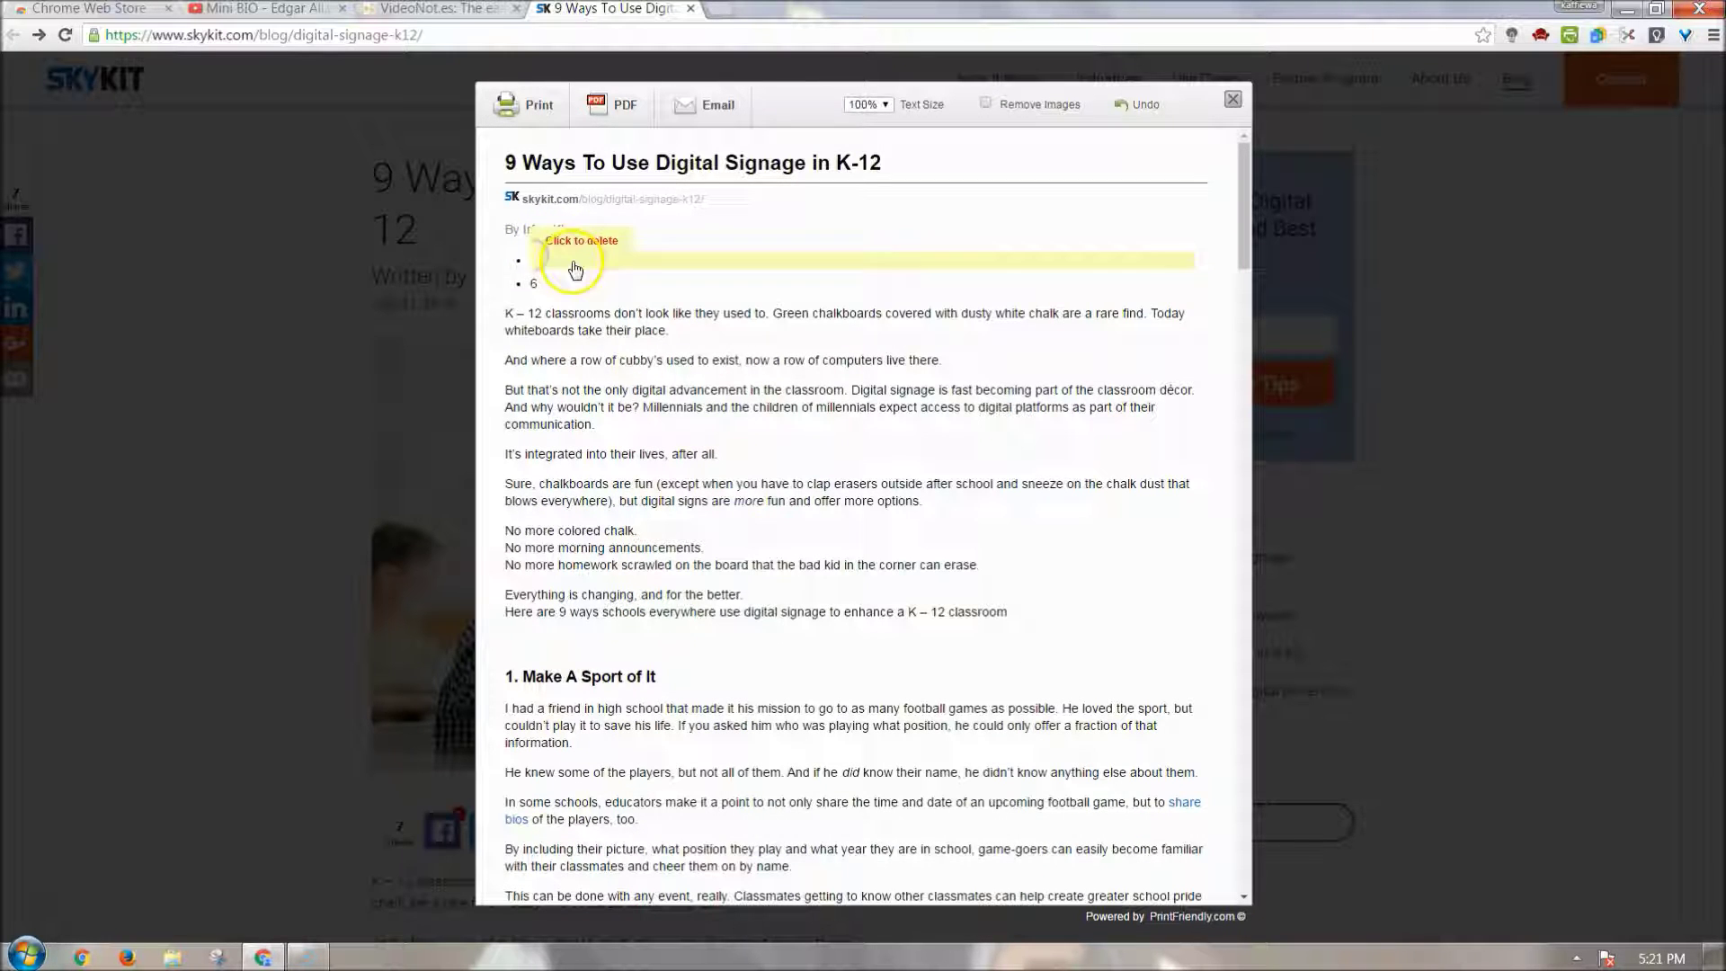
click(577, 261)
click(568, 260)
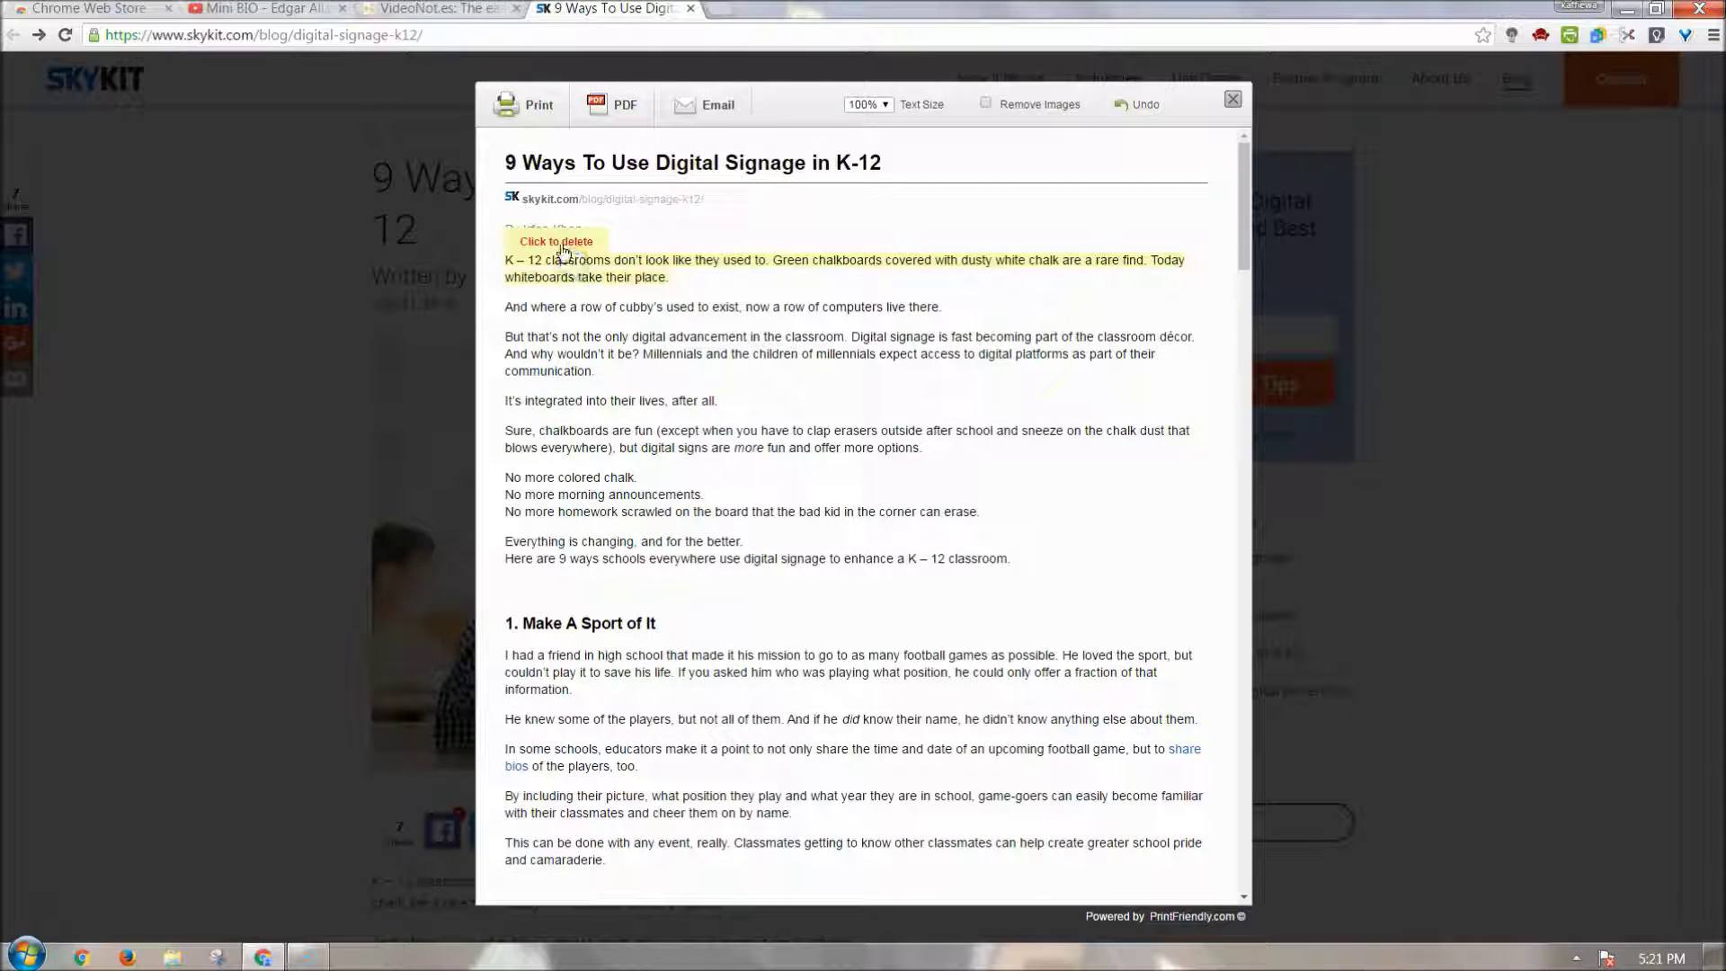
click(563, 252)
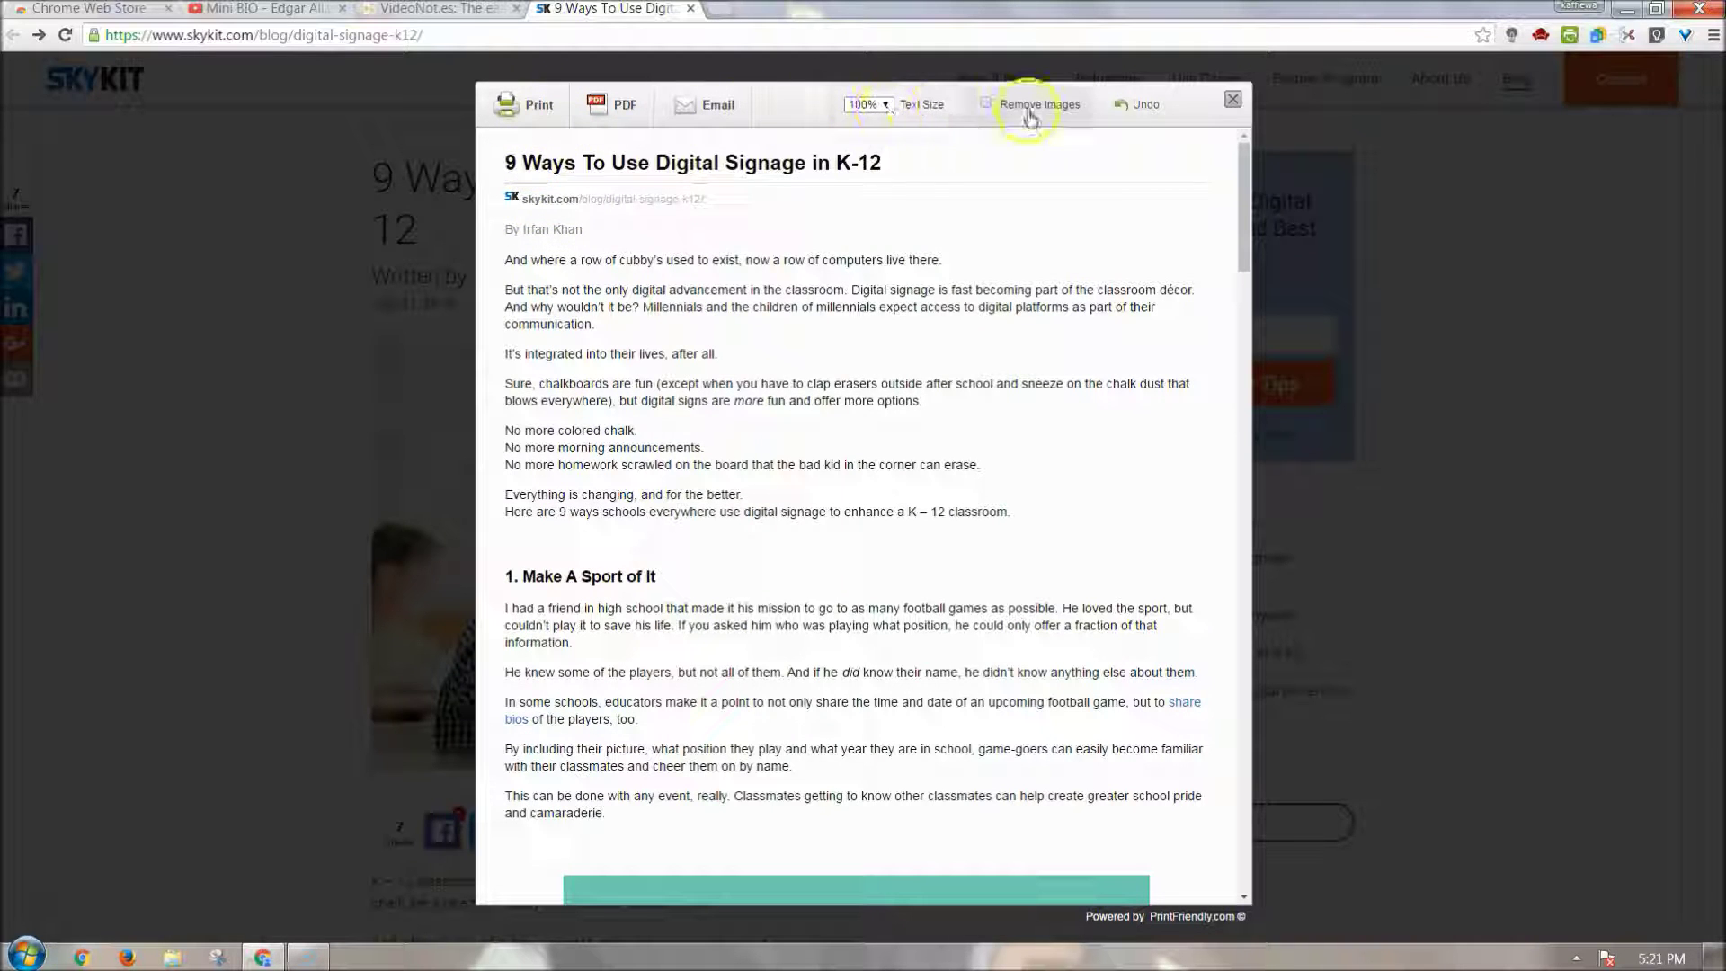
click(1129, 122)
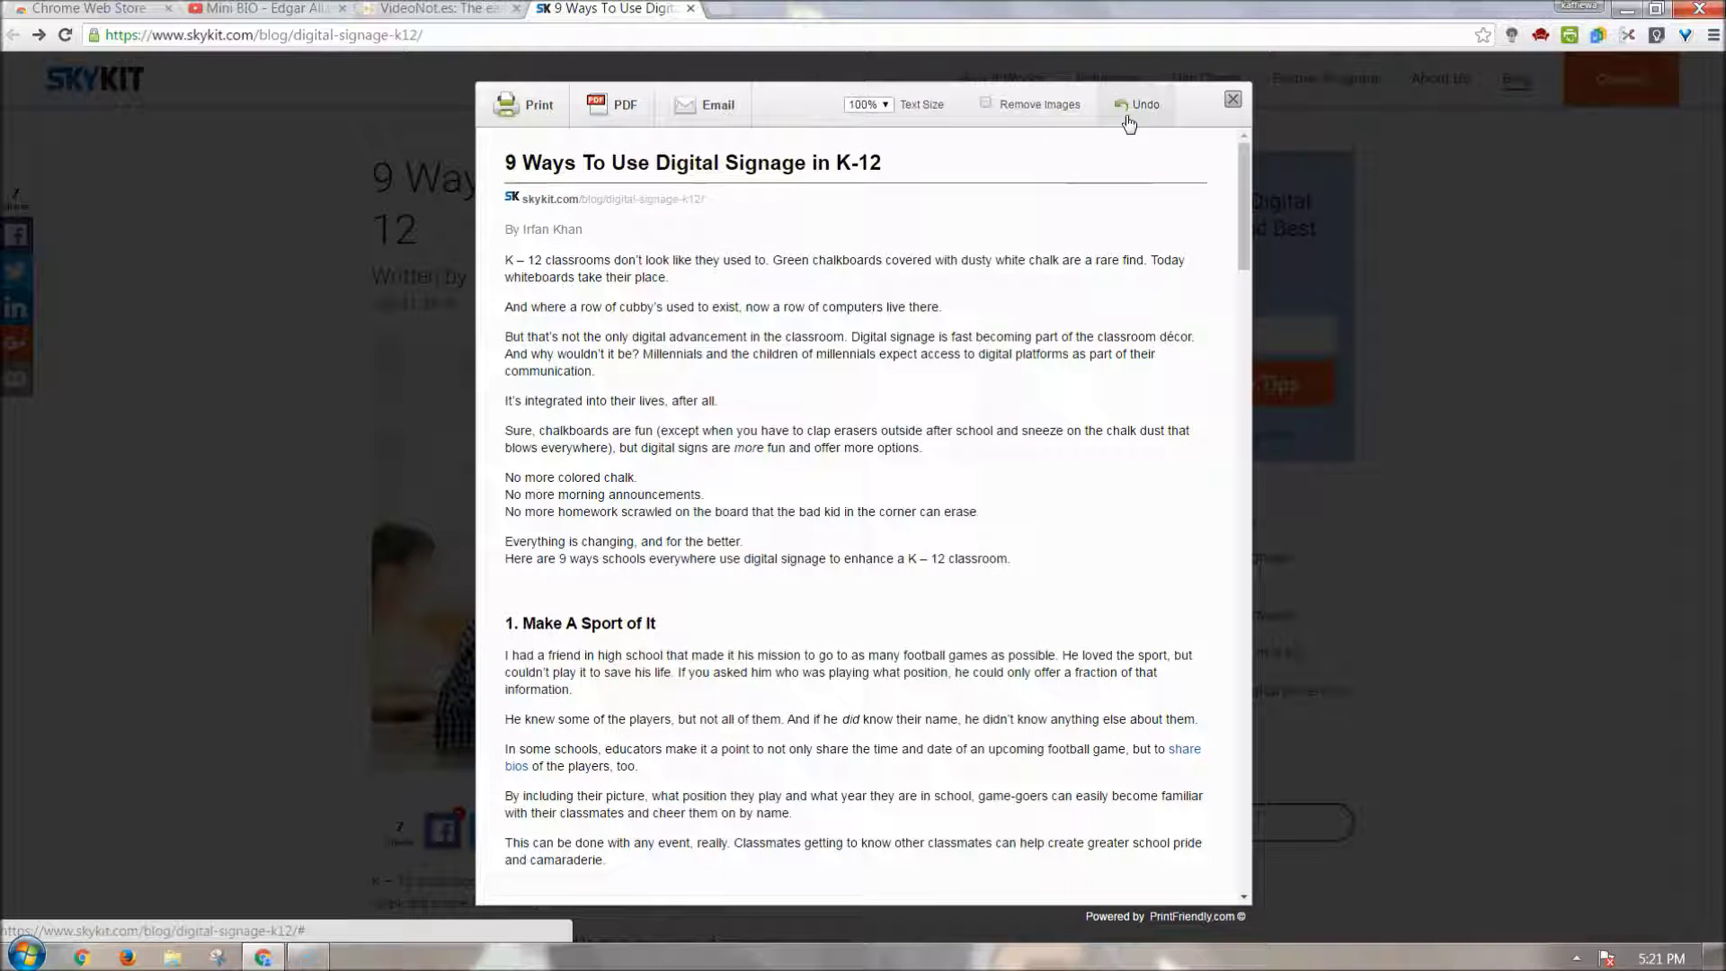
Remove all images from the print version and review the article through to its conclusion
scroll(1015, 537, down, 4)
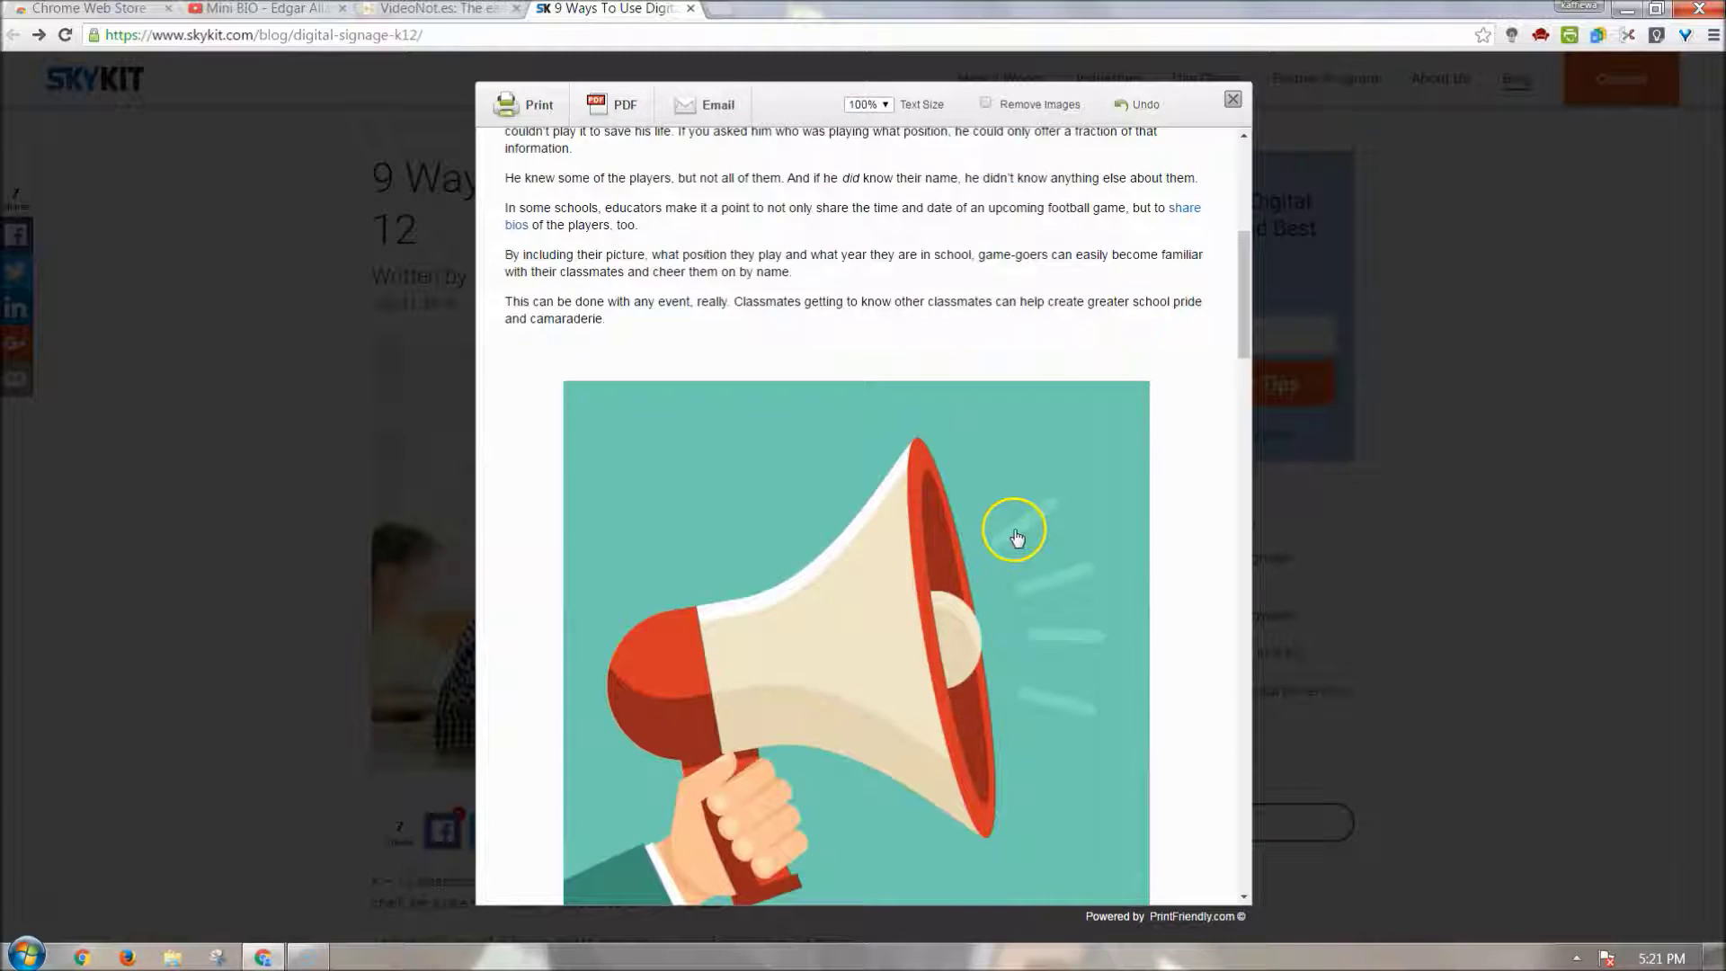
click(984, 105)
scroll(975, 598, down, 20)
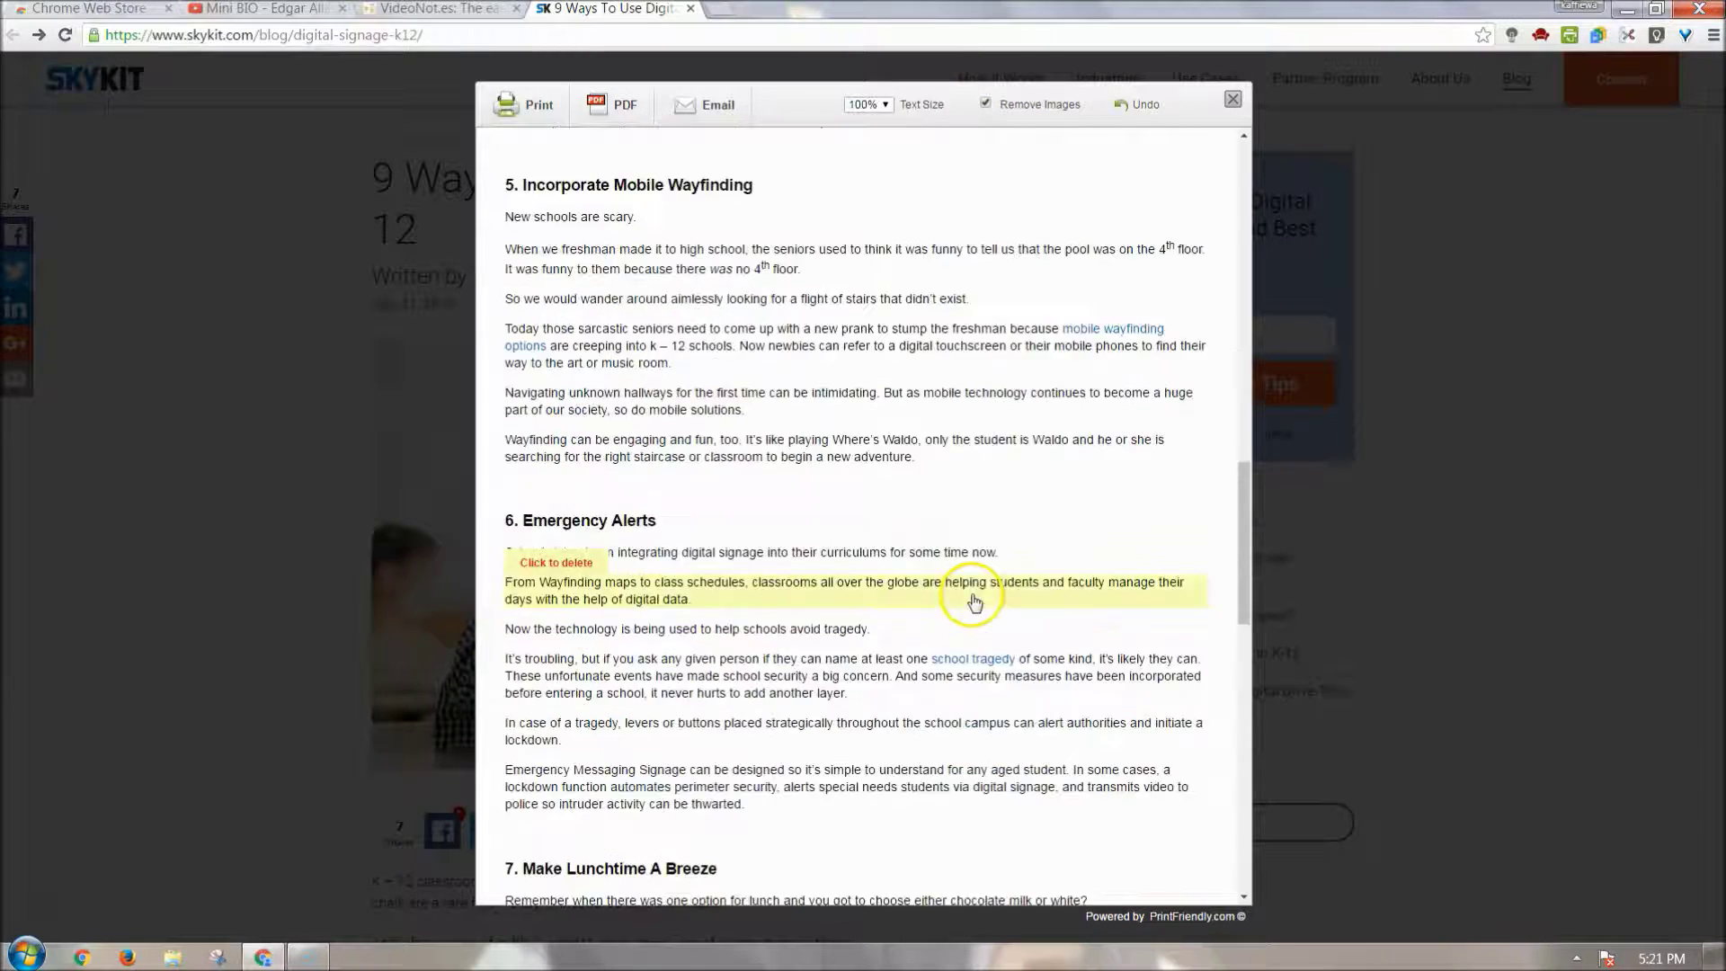
scroll(976, 602, down, 5)
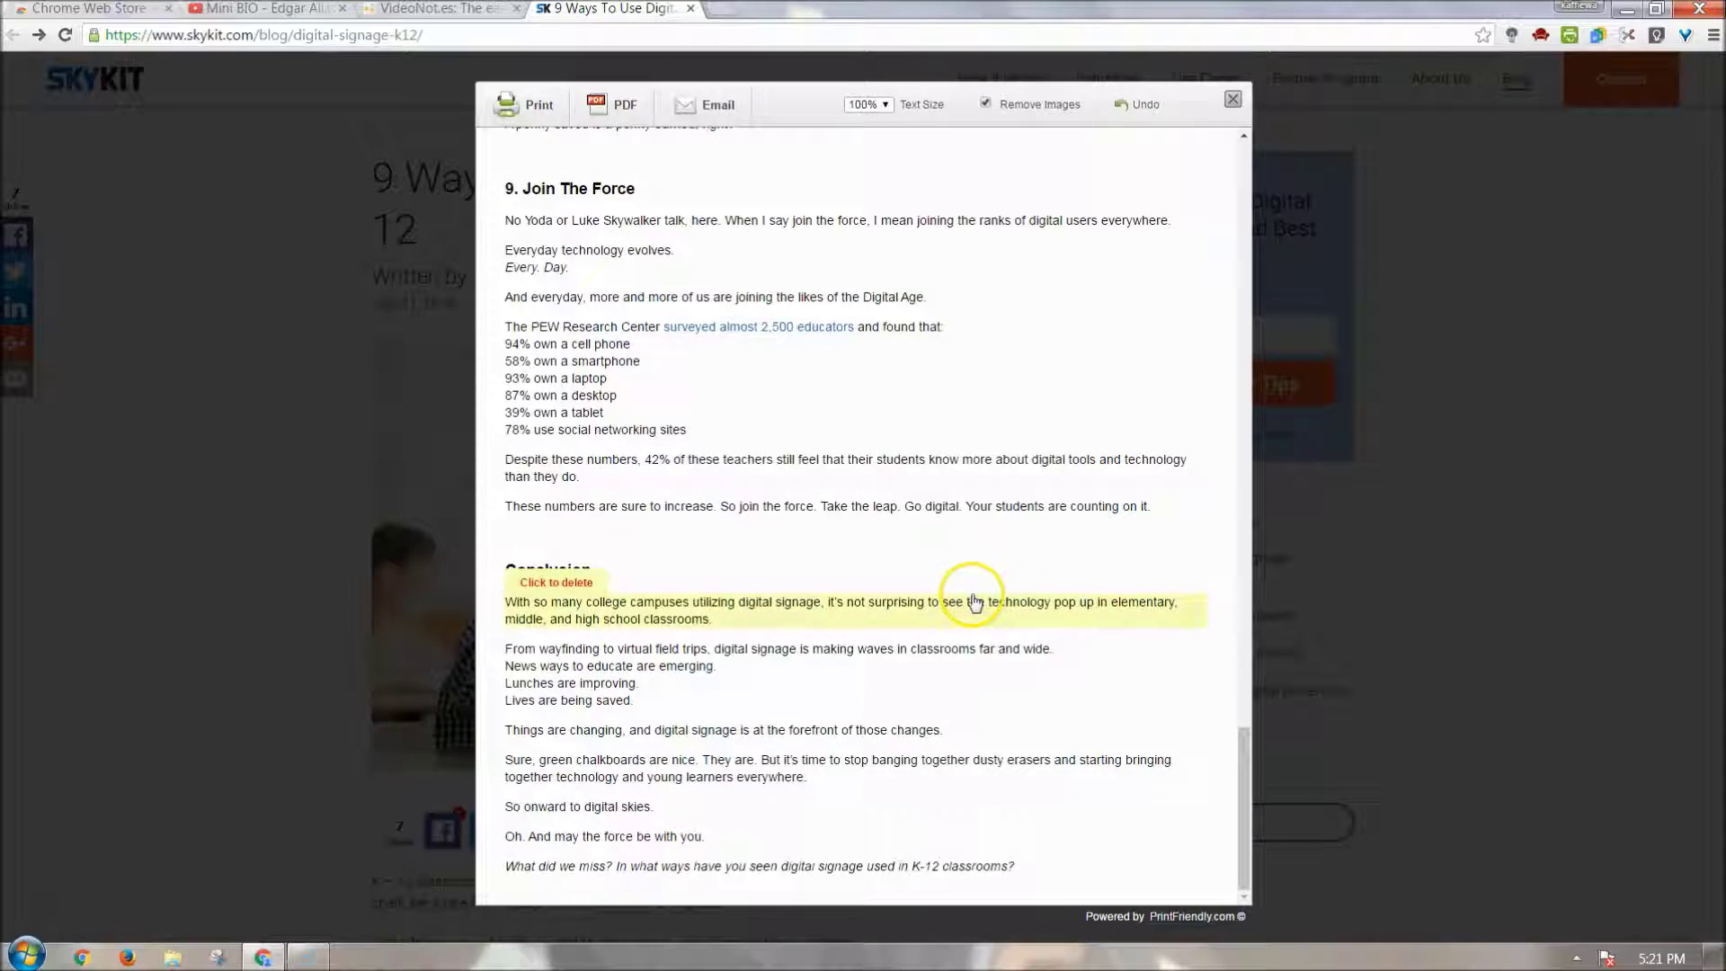
scroll(975, 602, up, 7)
scroll(975, 601, up, 20)
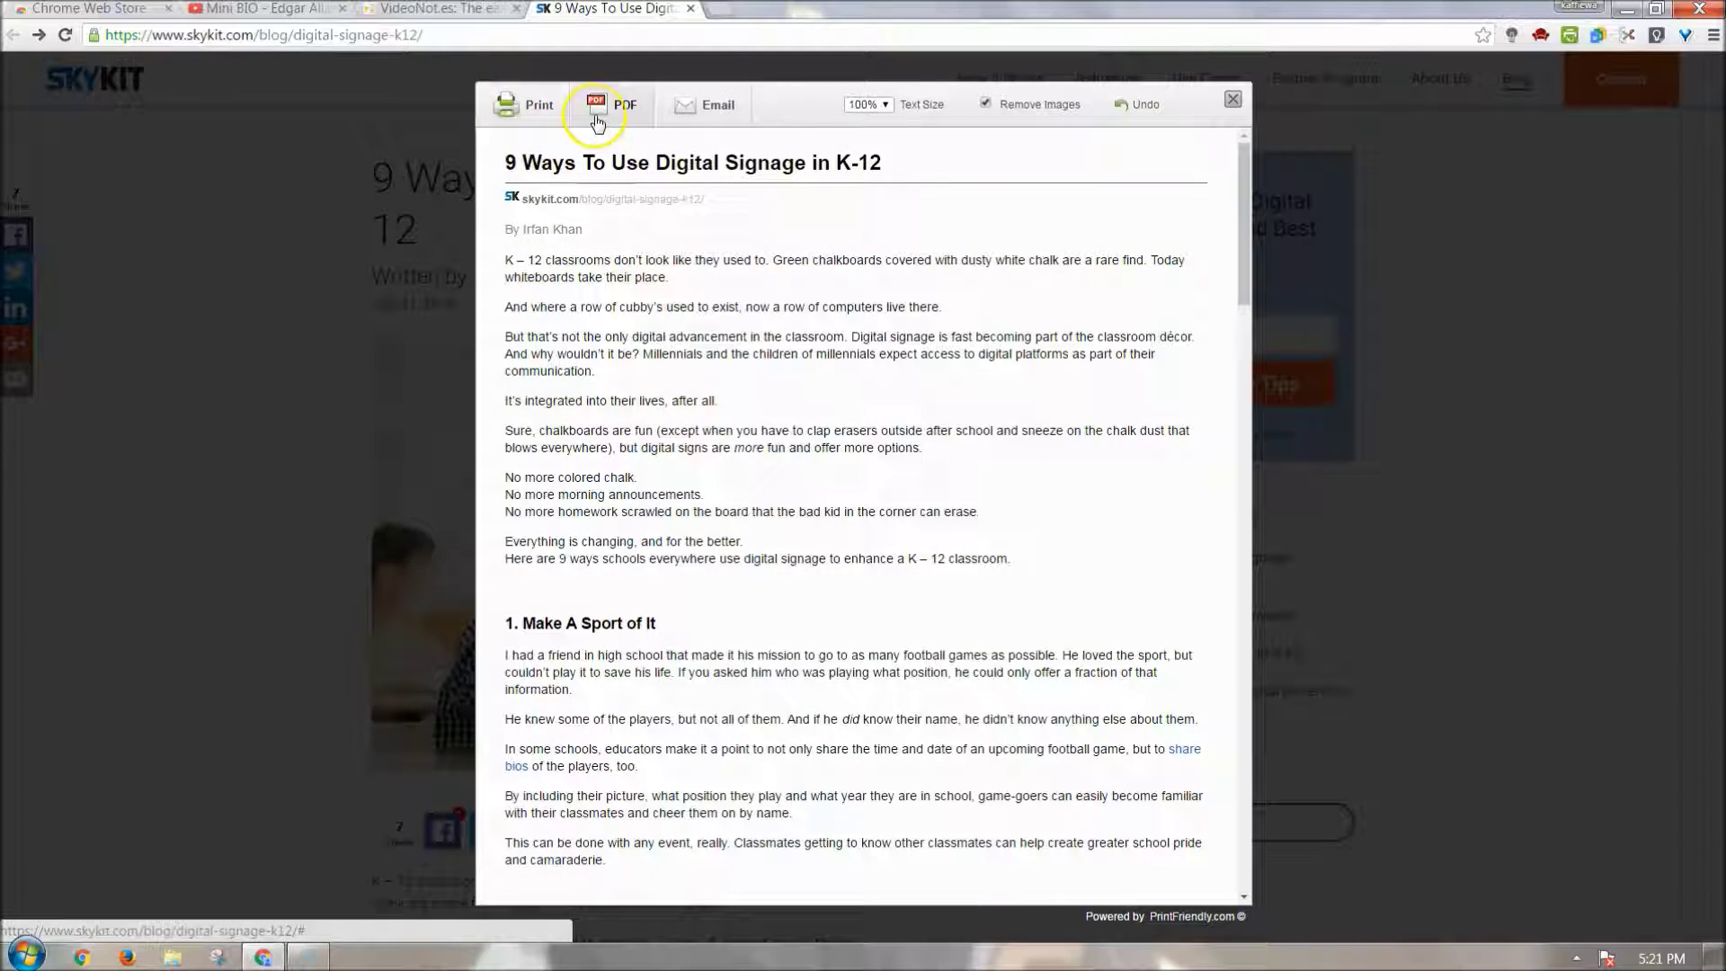
View the email form for the print version, and close both the form and the print preview
click(735, 110)
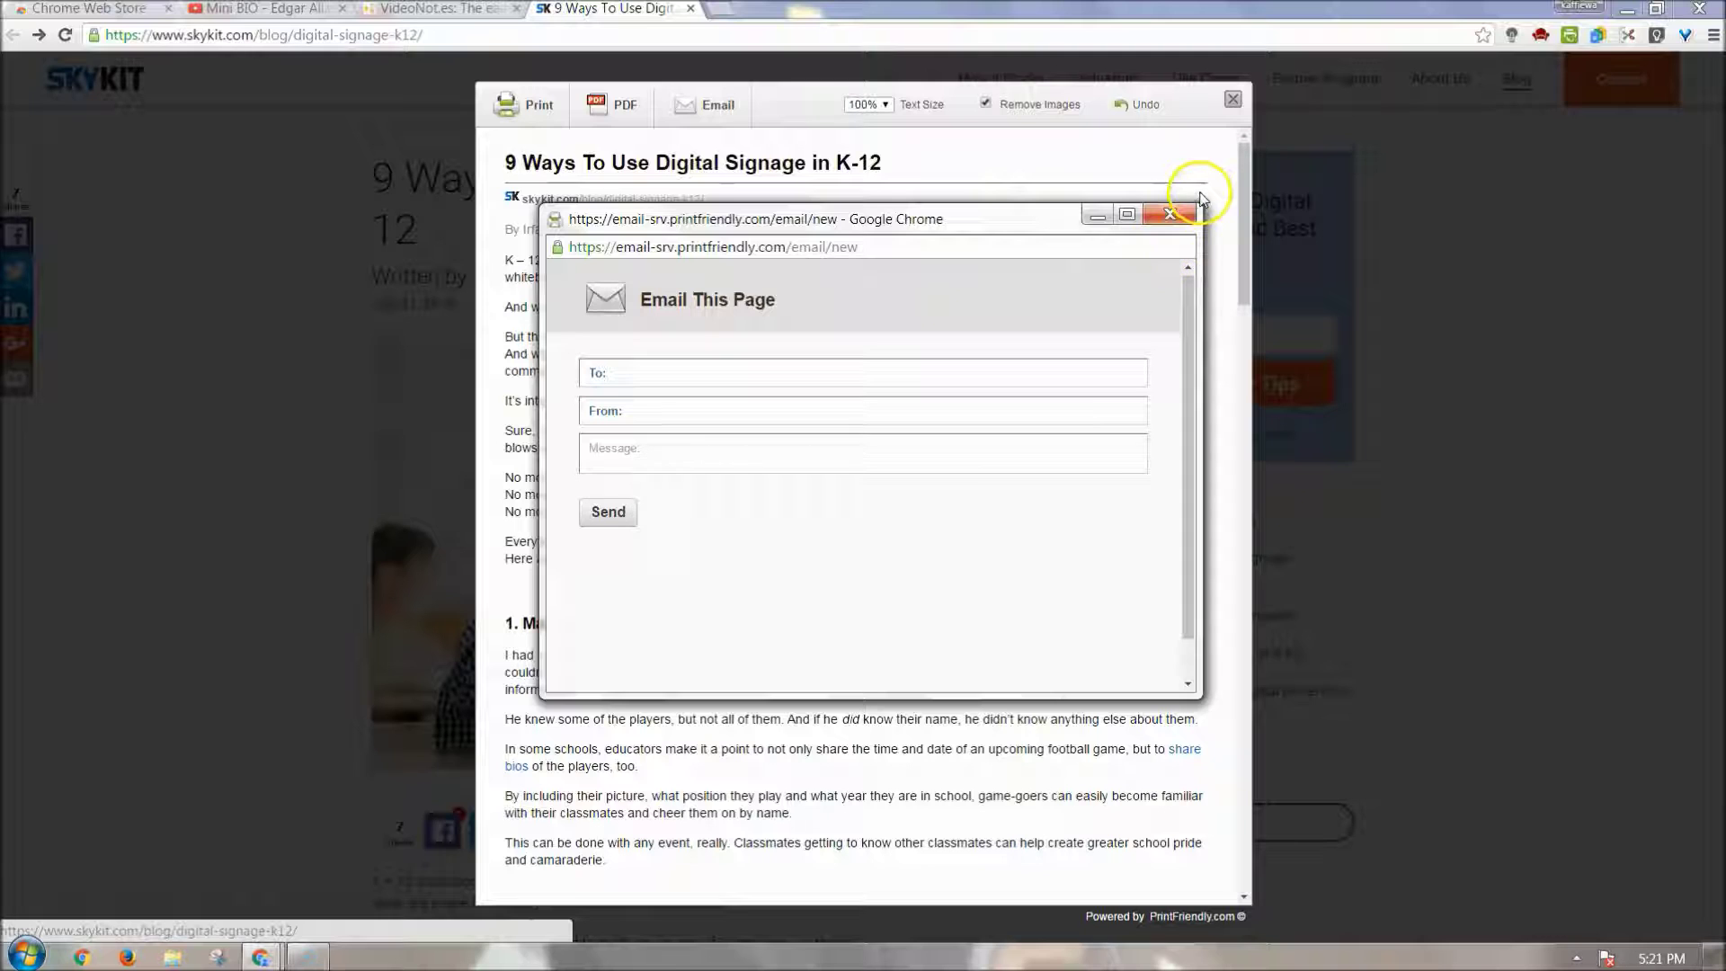
click(1170, 217)
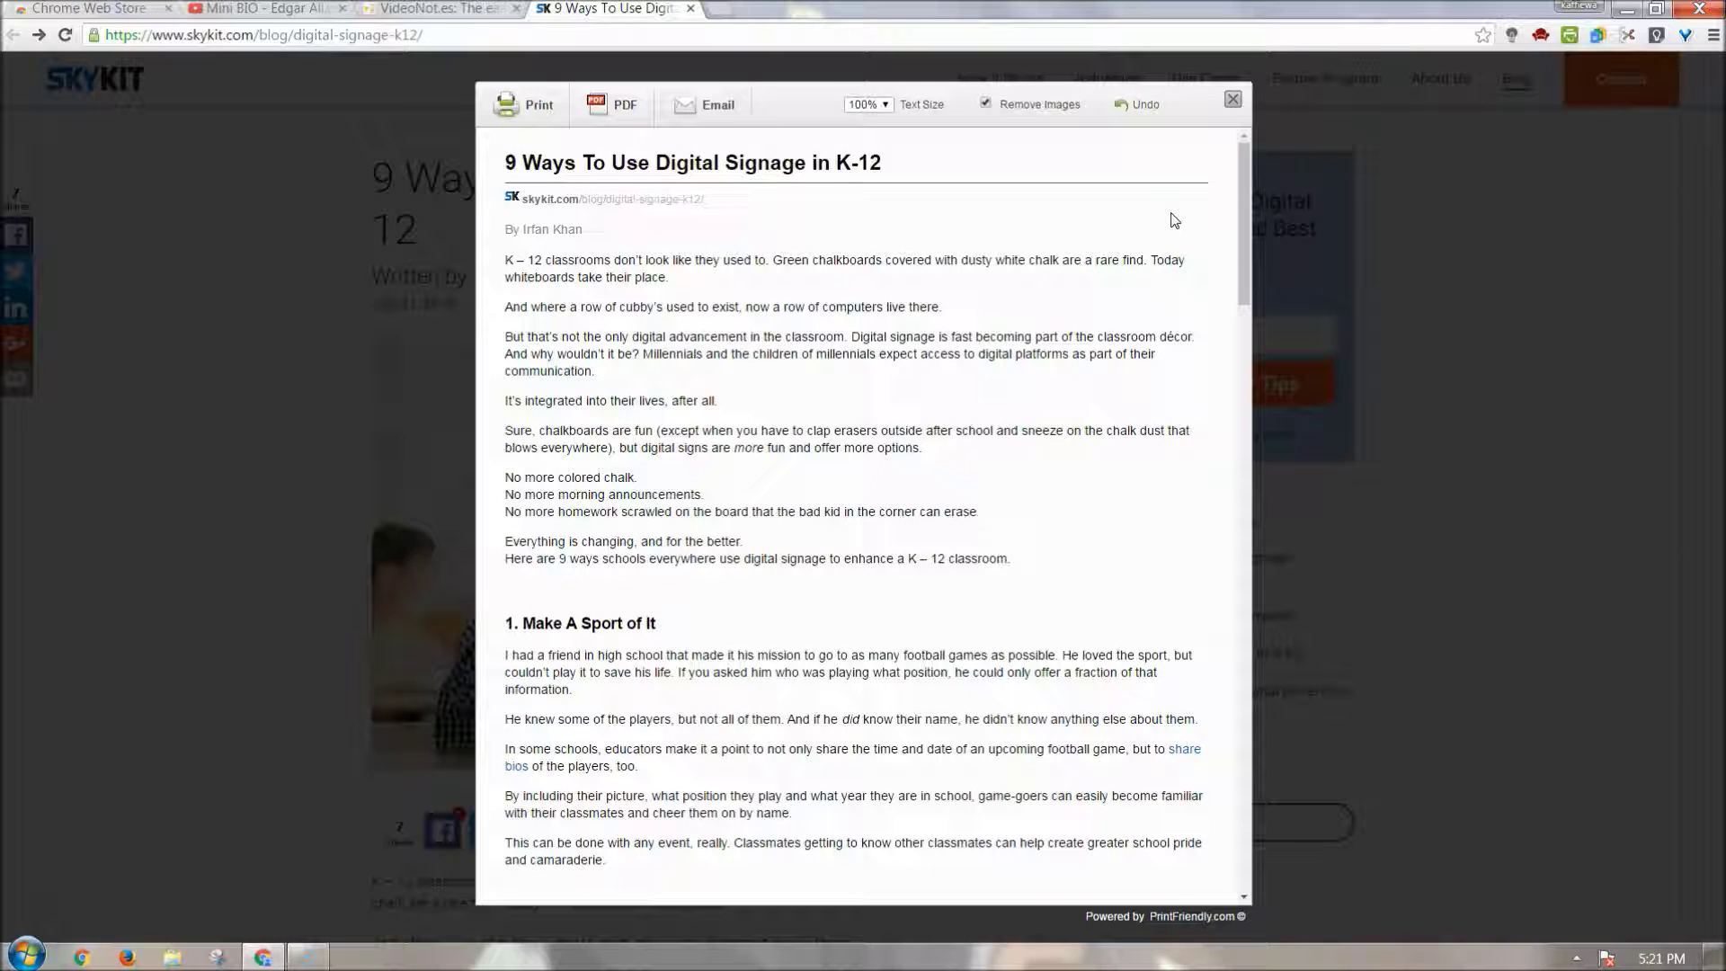
click(1246, 100)
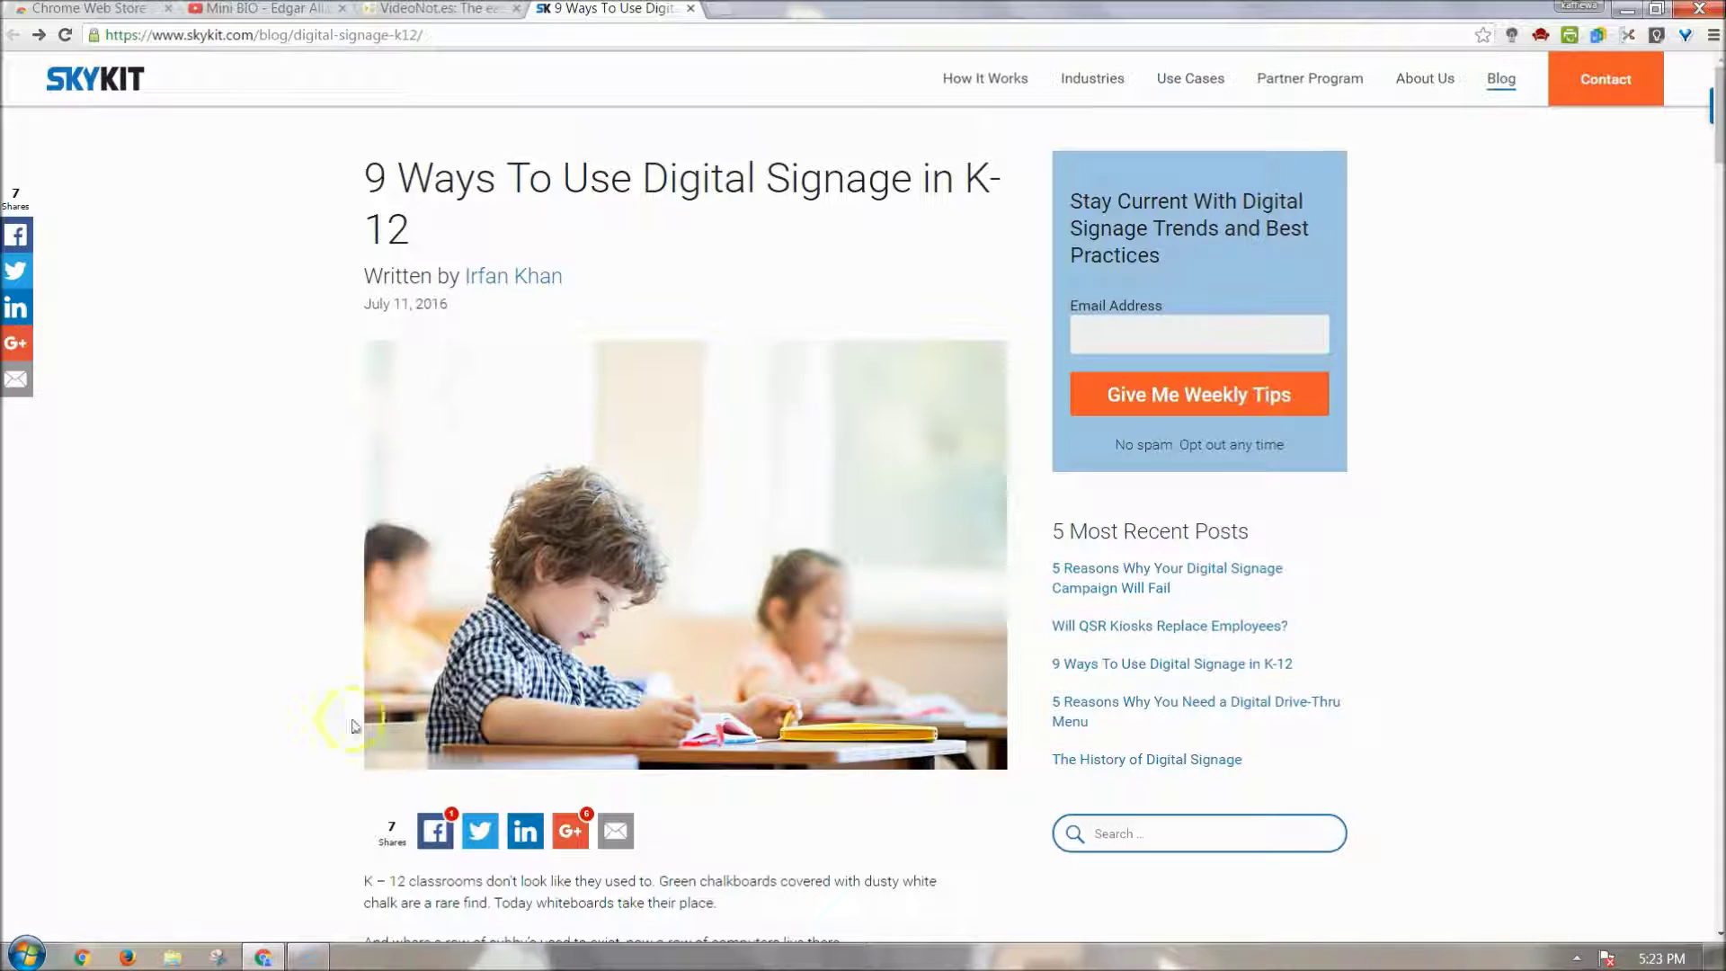
Create a new Google document from the browser extension and review the other file types it can create
click(1602, 36)
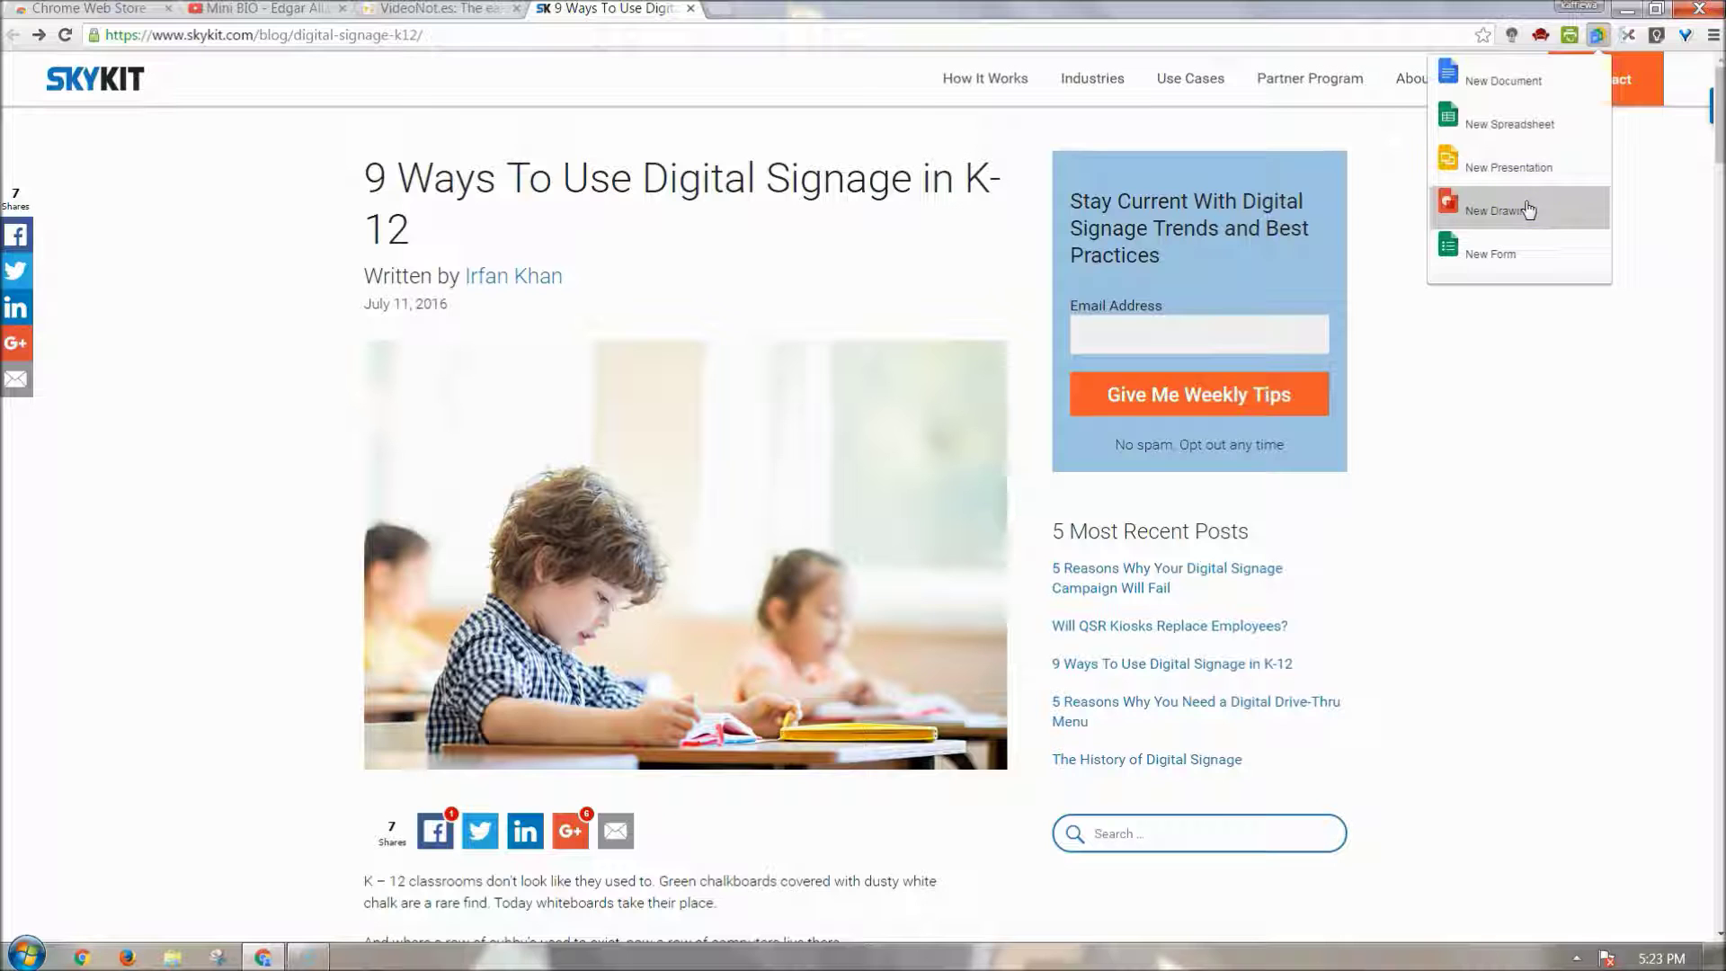
click(1510, 83)
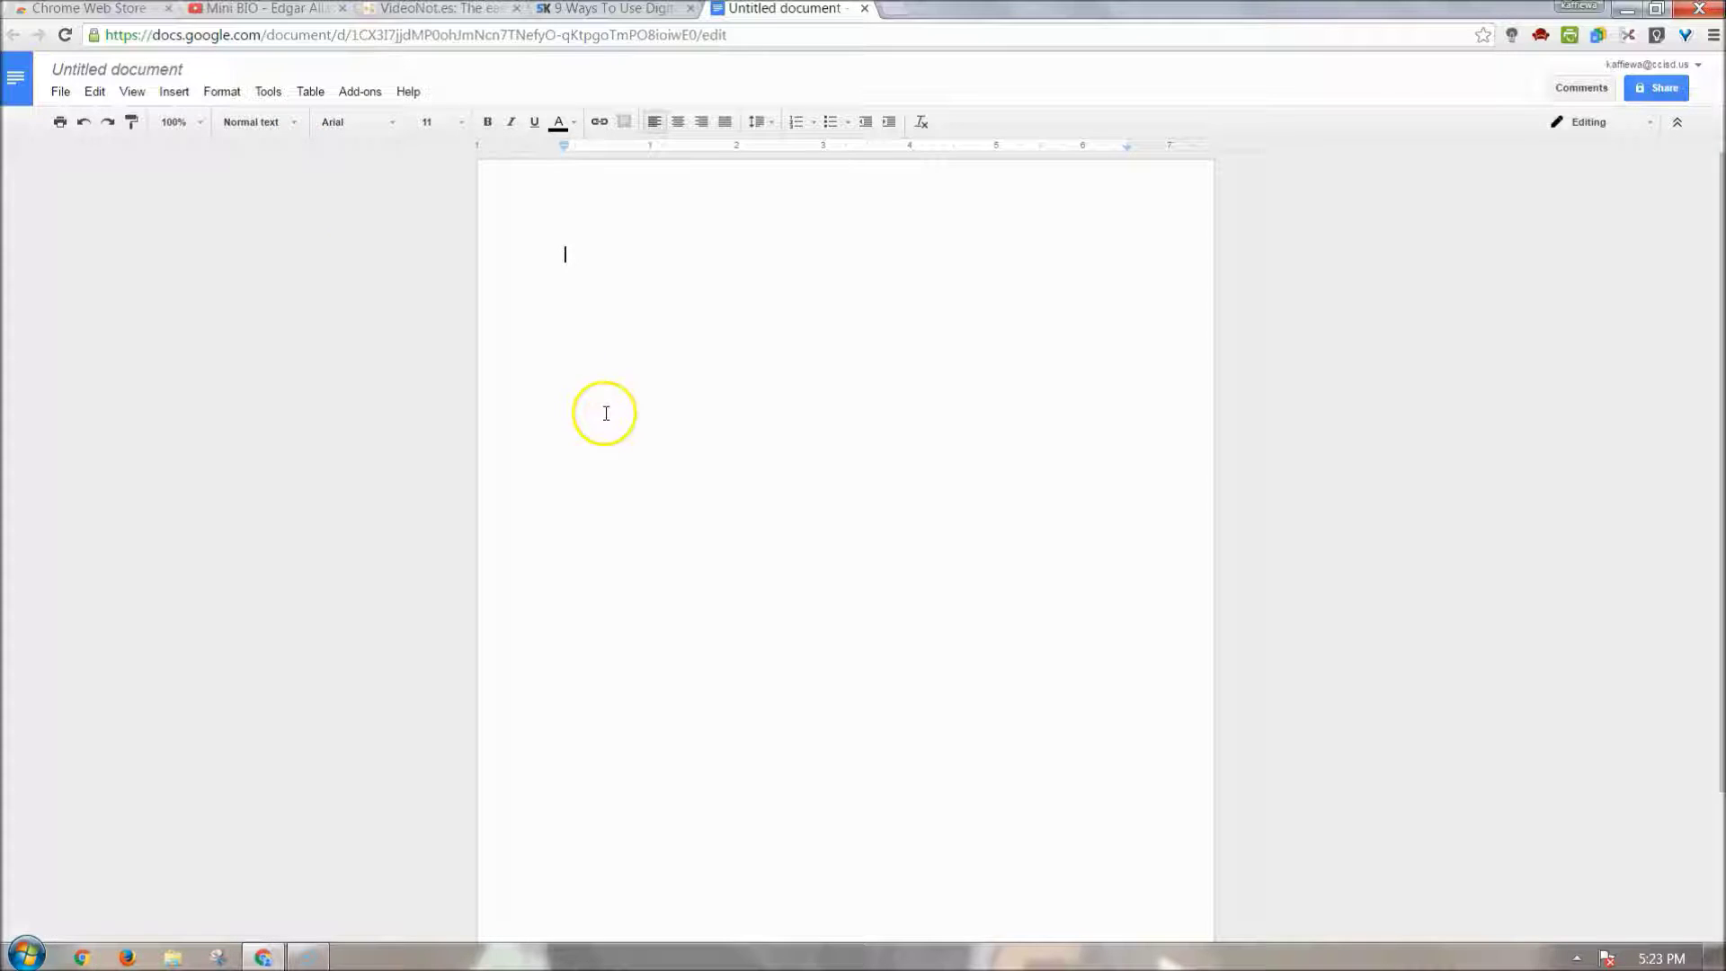
click(1597, 35)
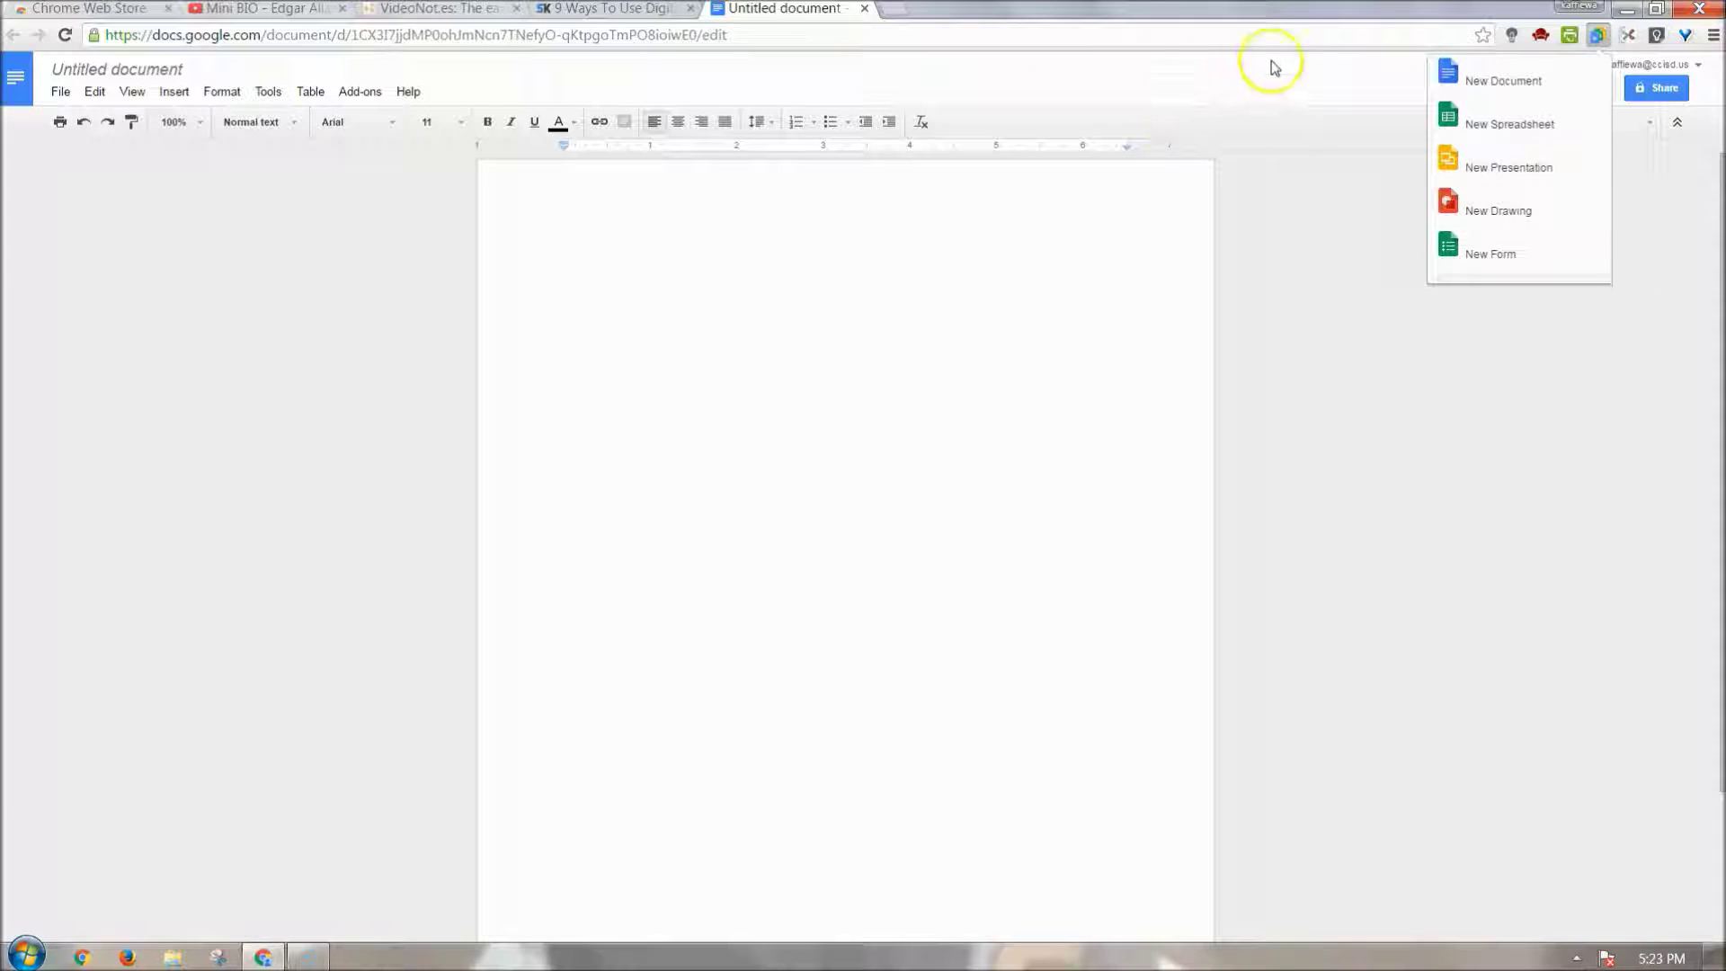
click(1677, 270)
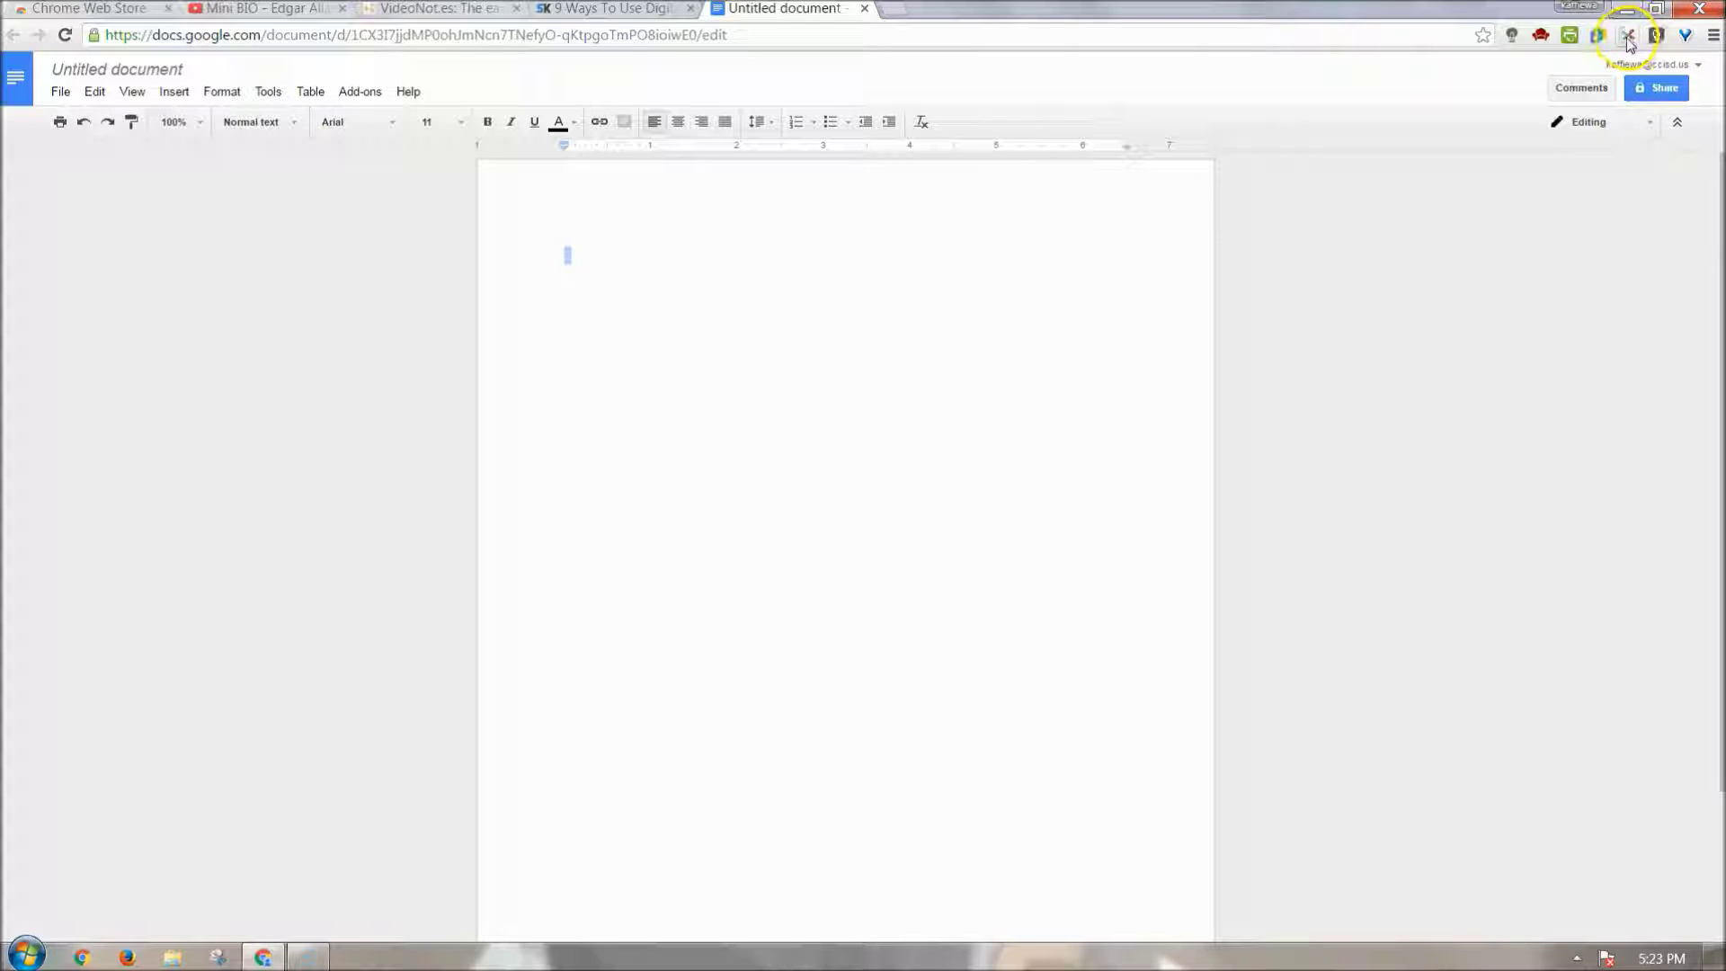
Split the untitled document into its own window beside the article, and rejoin it with the original tabs in a maximized window
click(1629, 43)
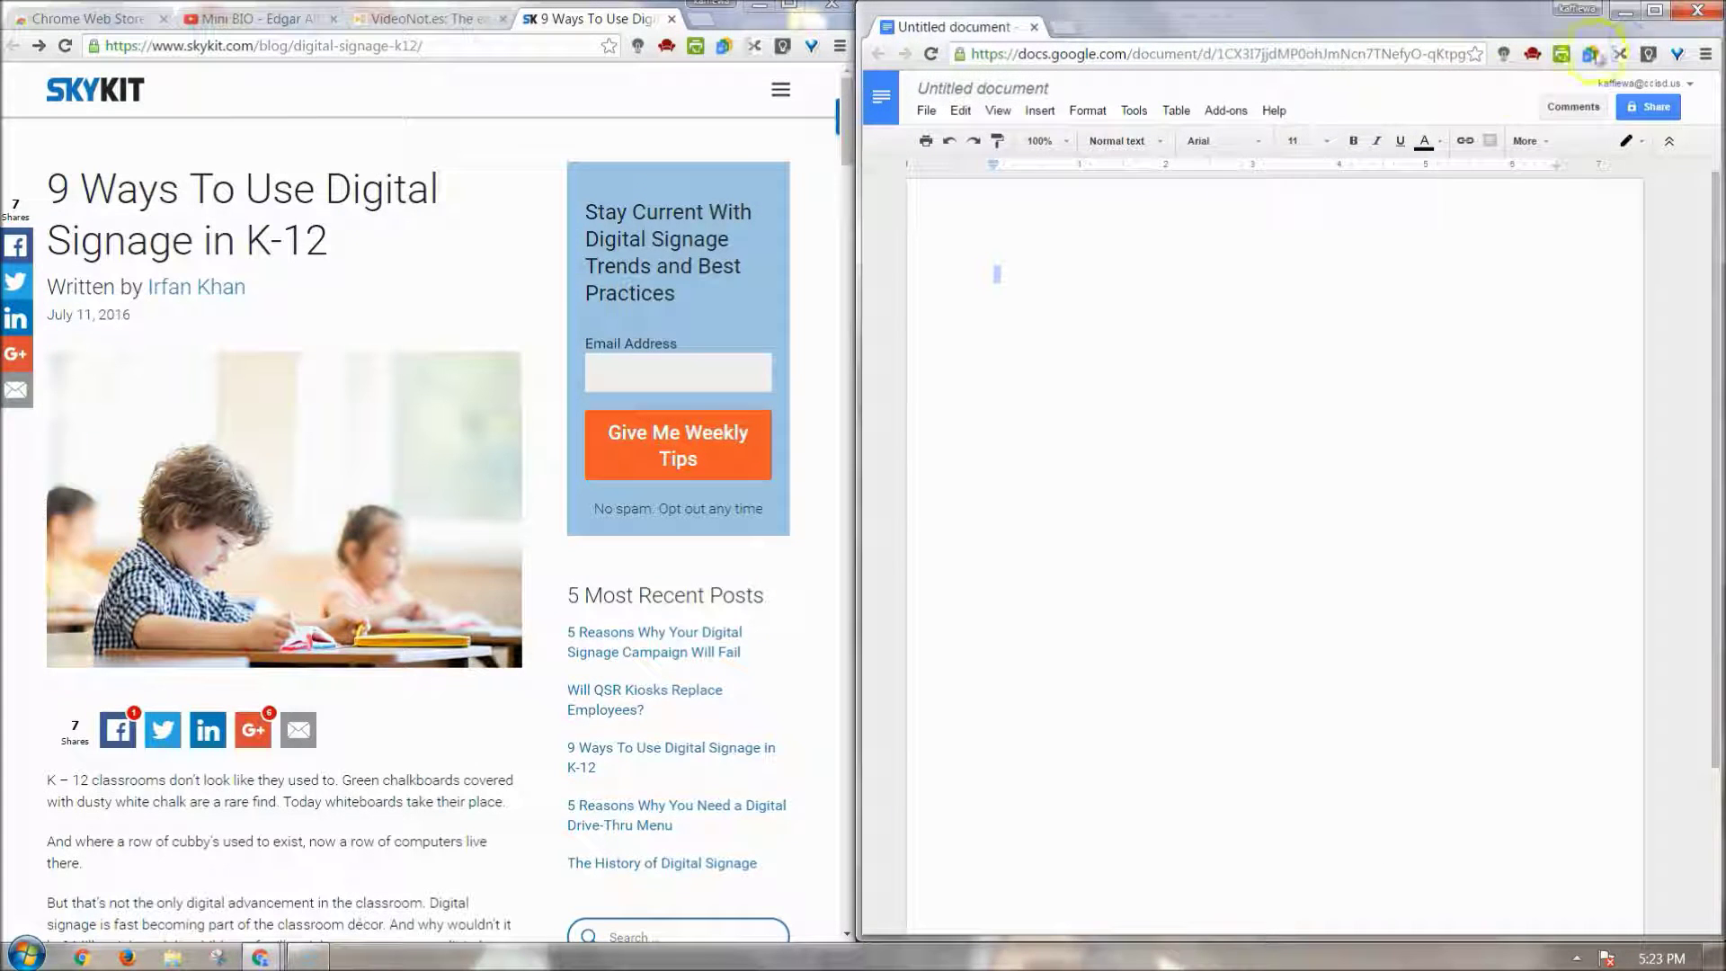
click(621, 364)
click(1276, 335)
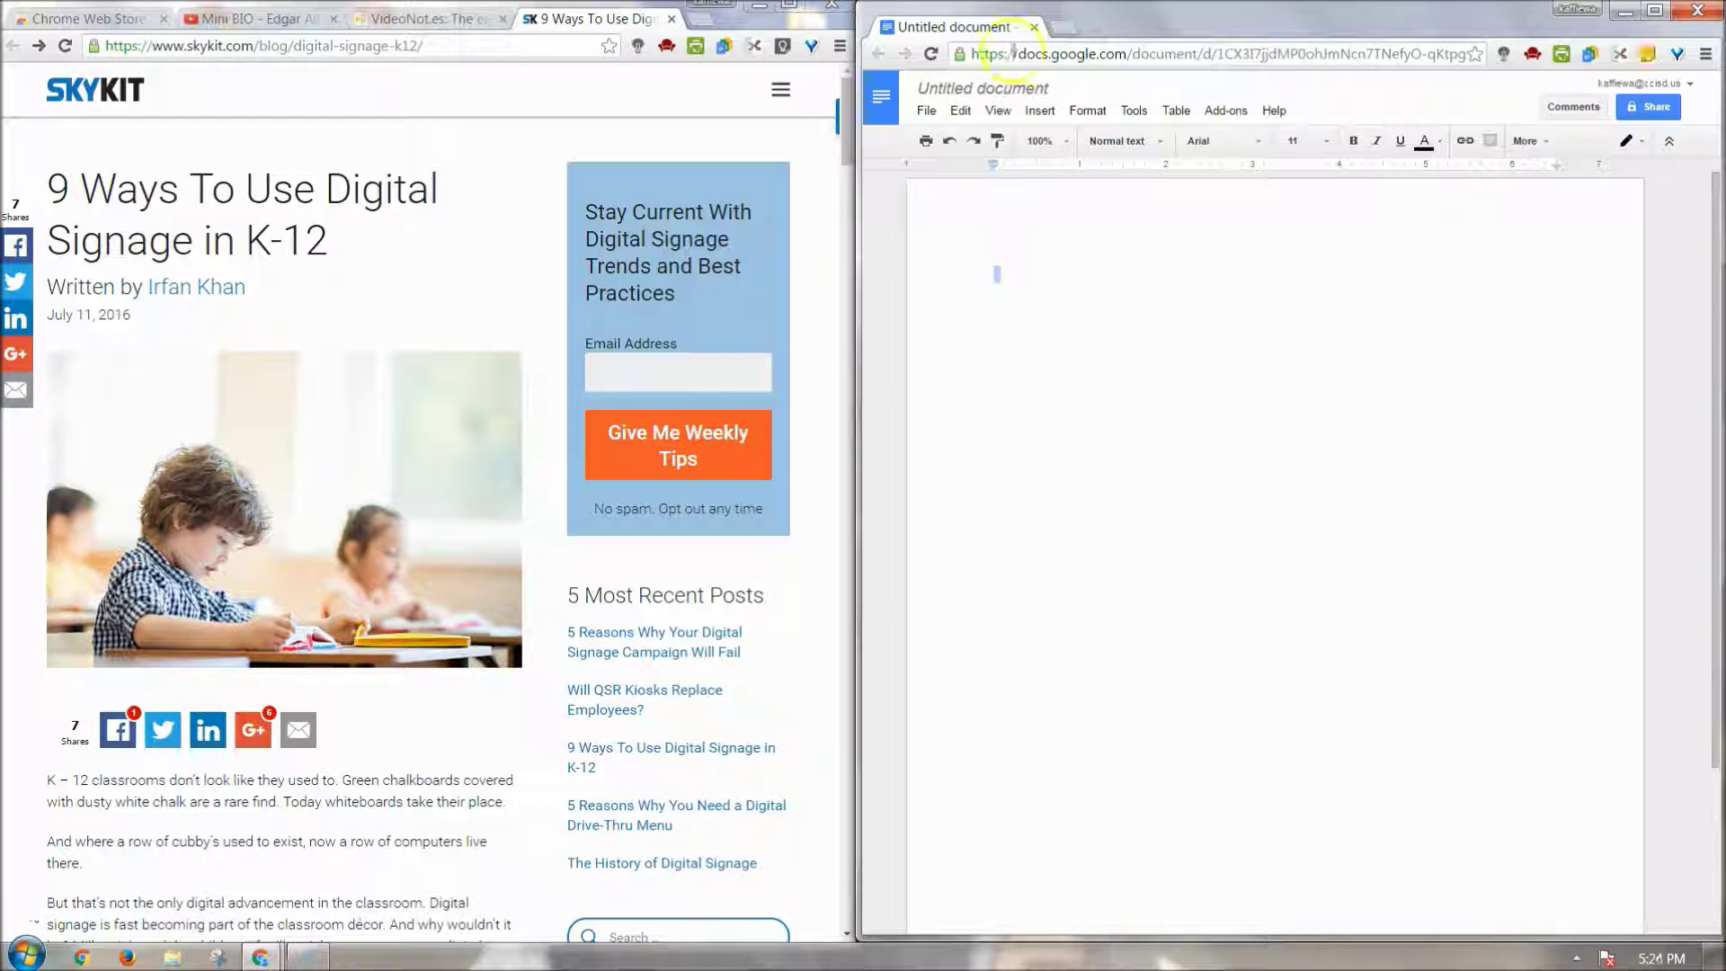
drag(986, 25, 620, 20)
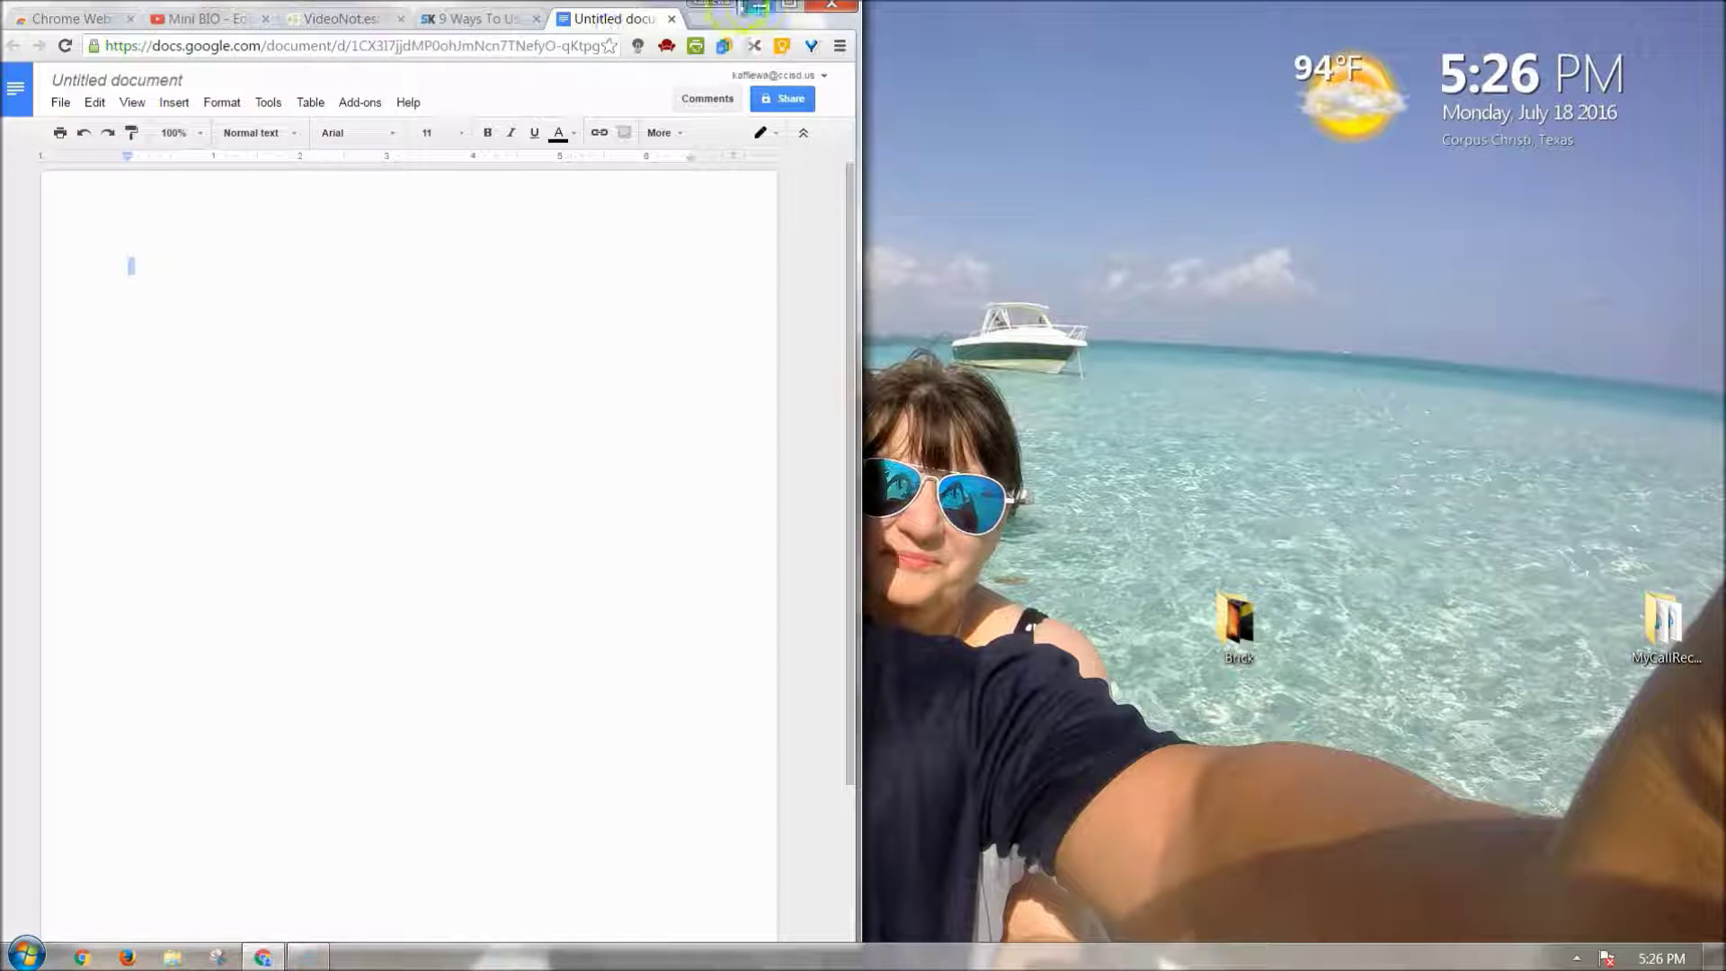
click(789, 7)
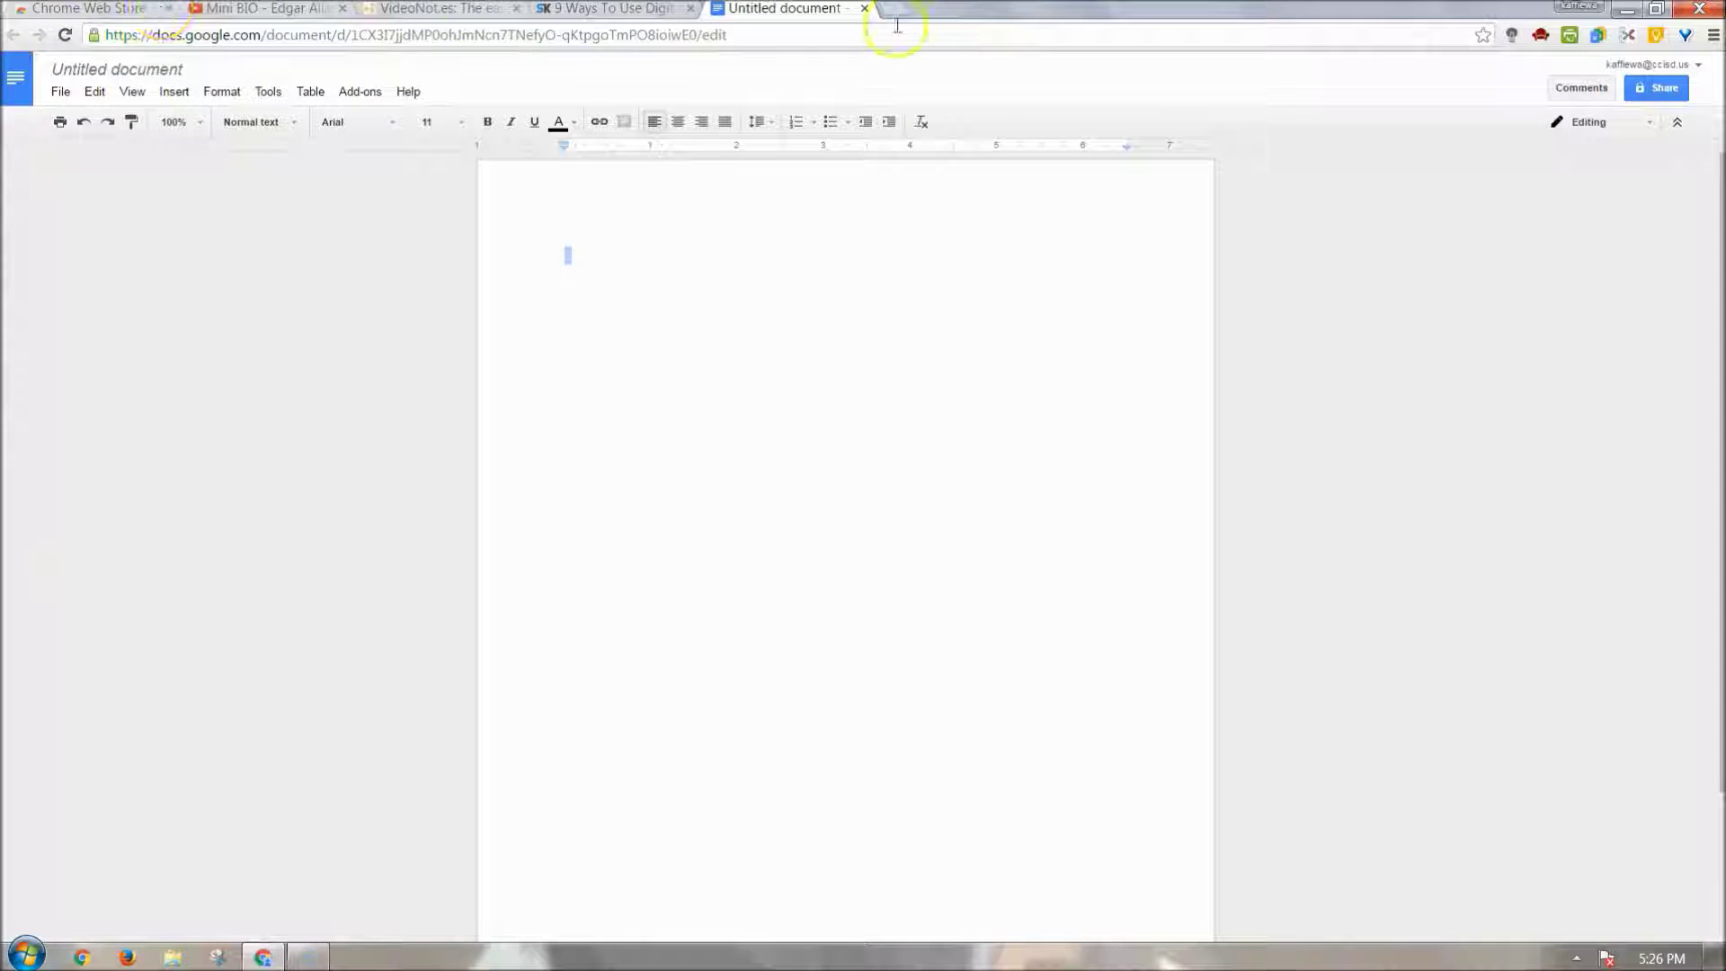
Open Google Keep through its Chrome extension and view the additional options for the "Add Assignment to GC" note
right_click(1654, 41)
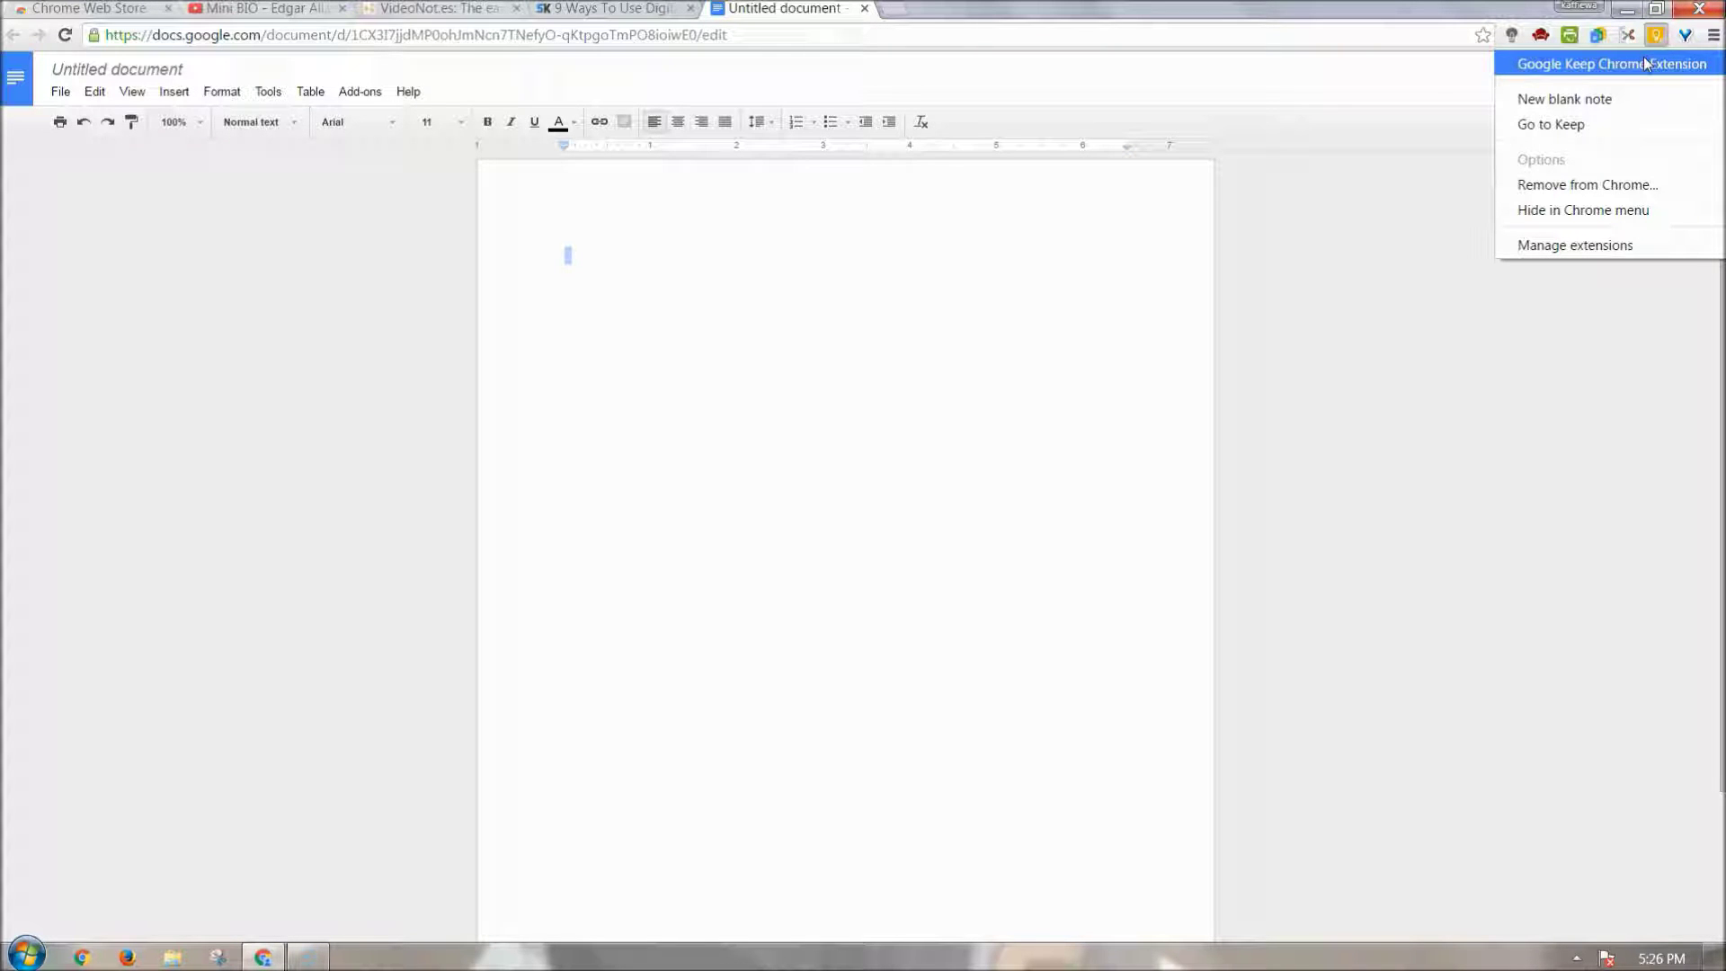
click(1633, 106)
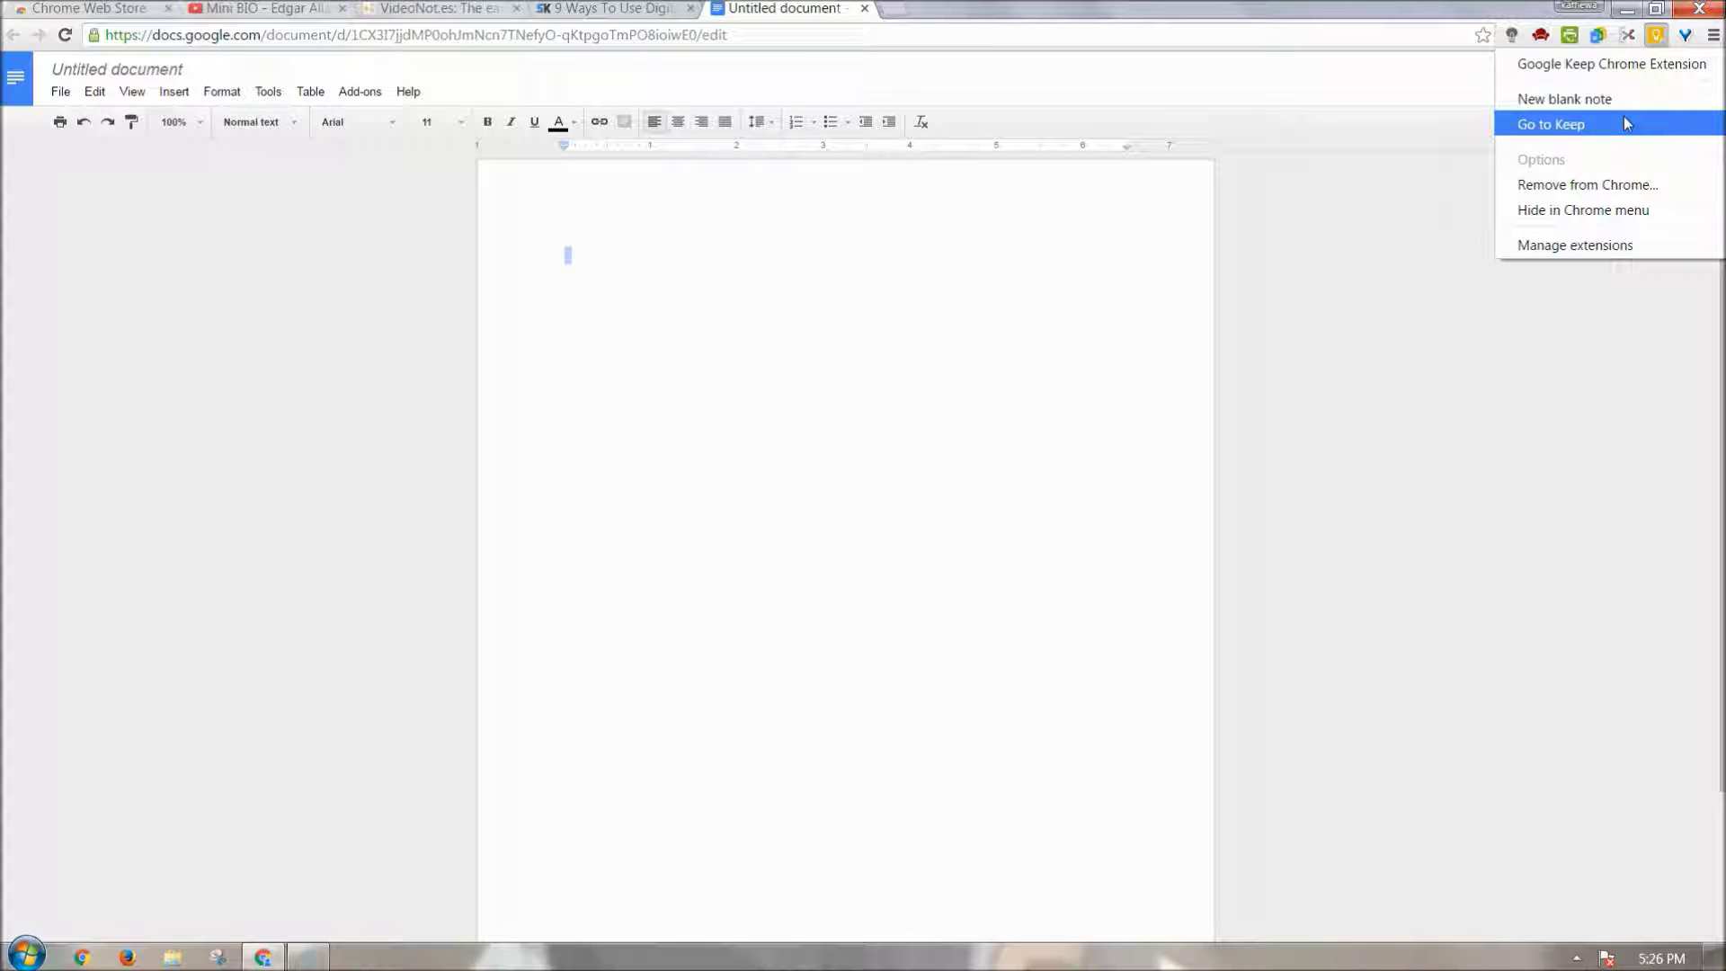
click(1626, 124)
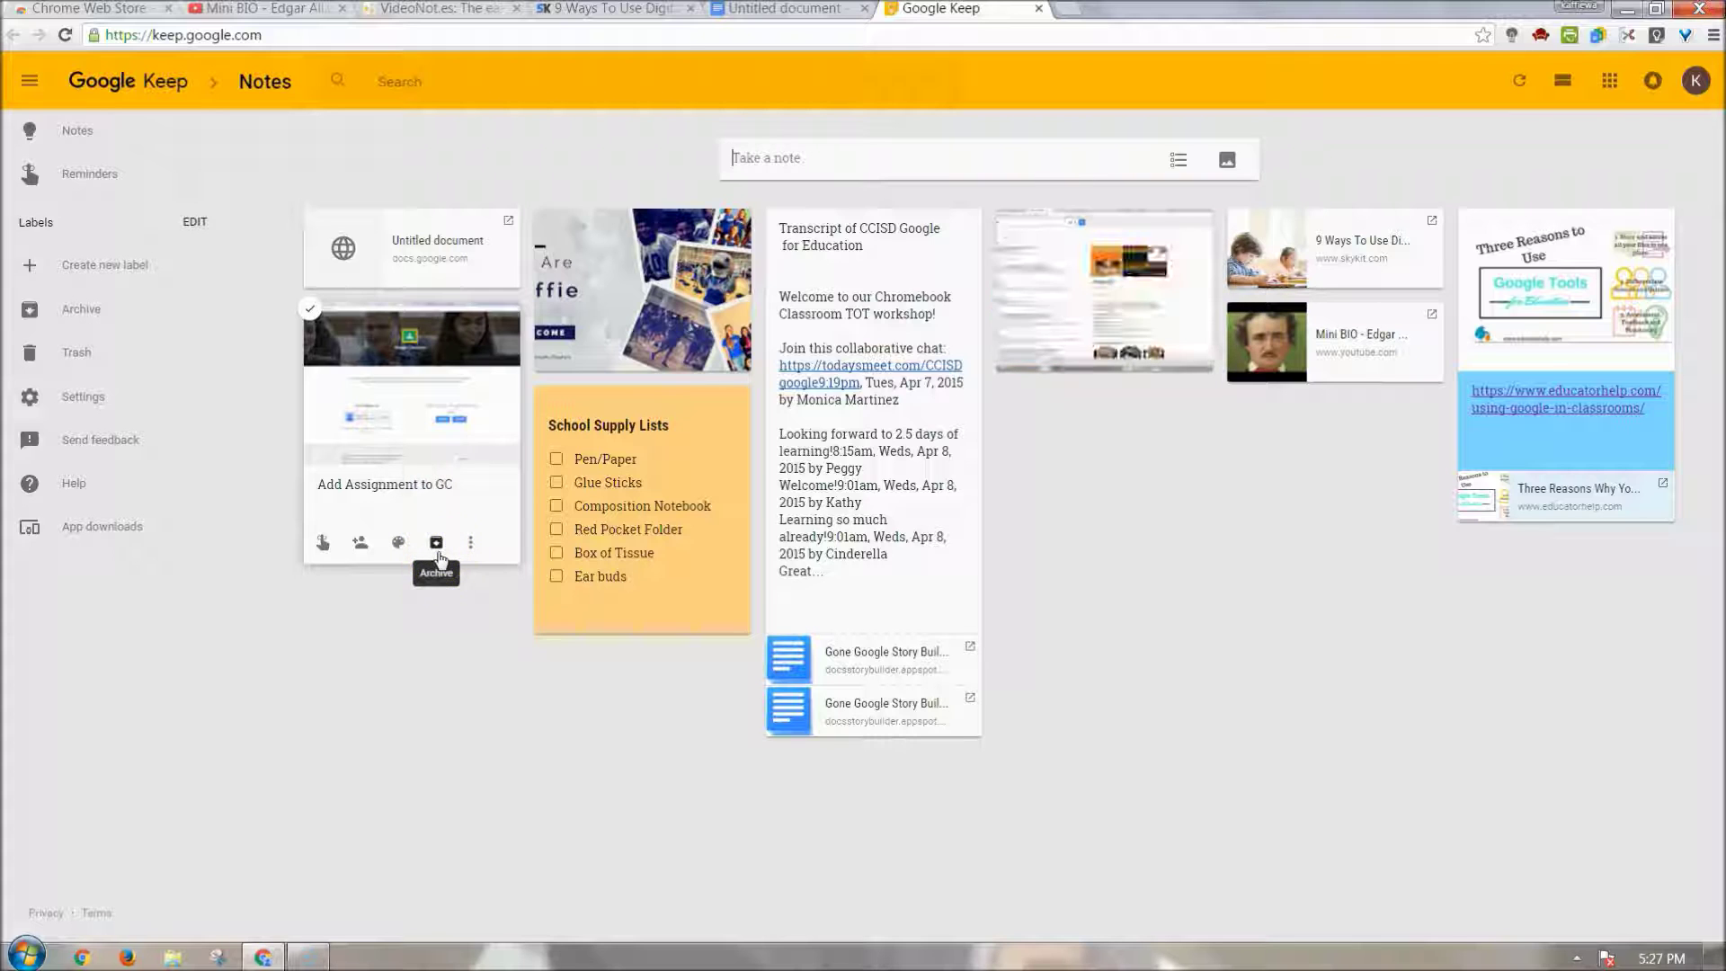
click(471, 543)
click(510, 659)
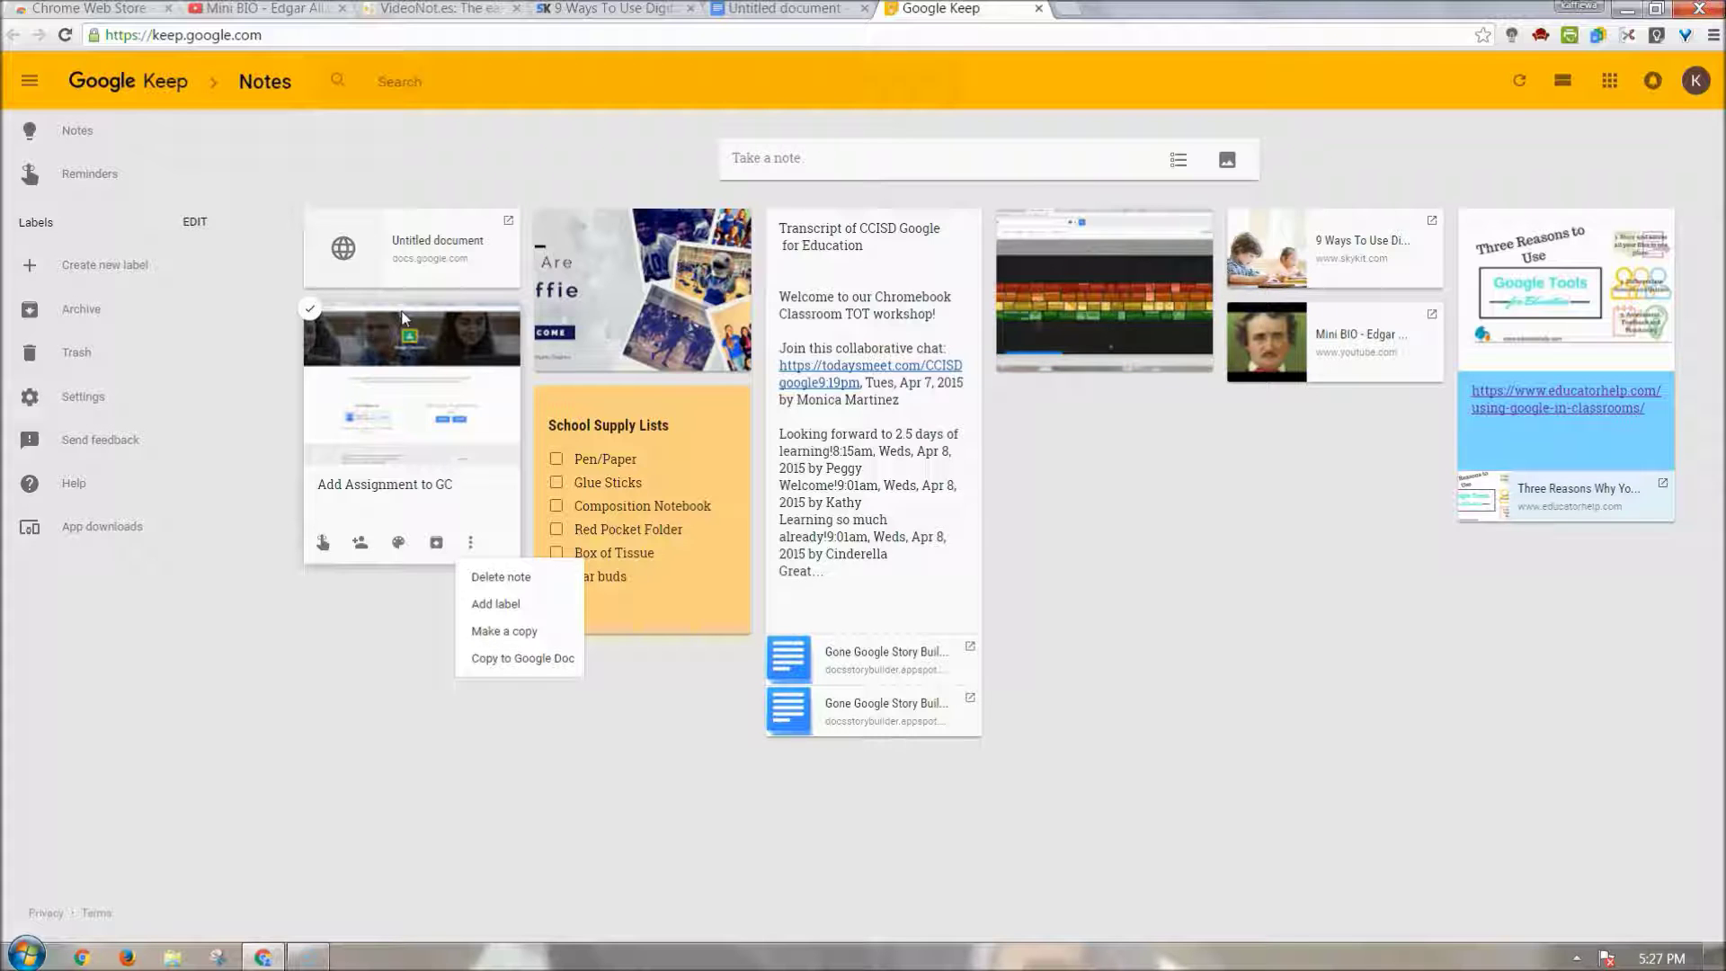
Collapse all open tabs into a OneTab list and restore all of them
click(1683, 39)
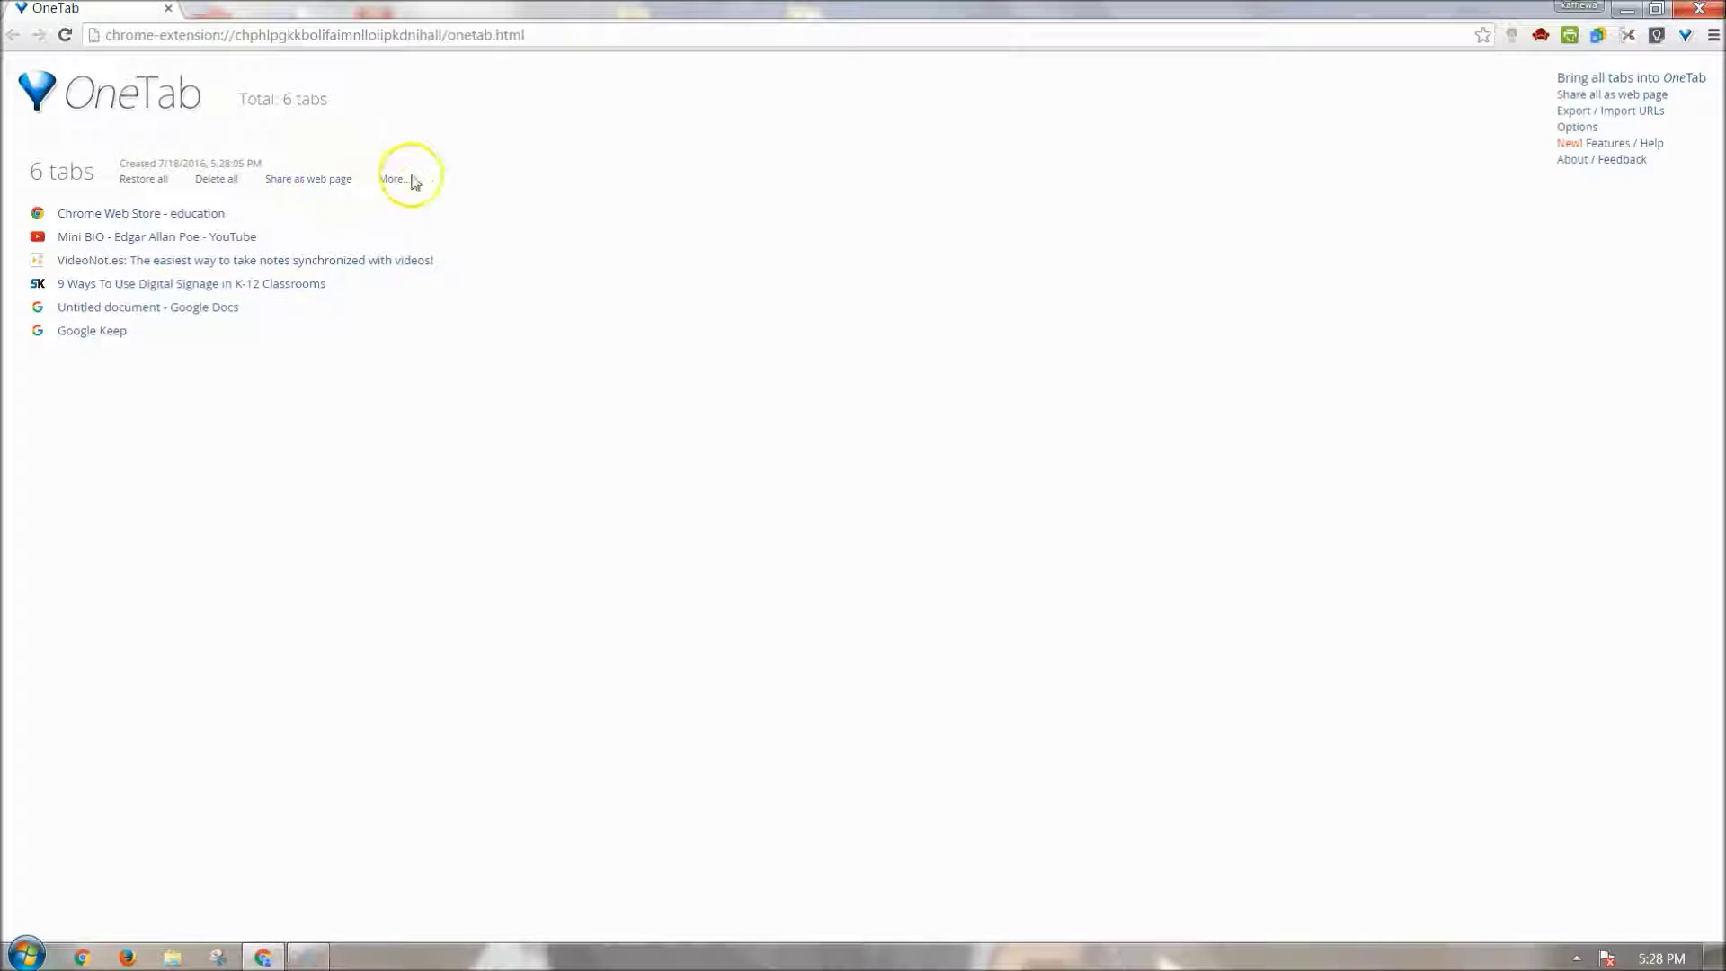
click(144, 179)
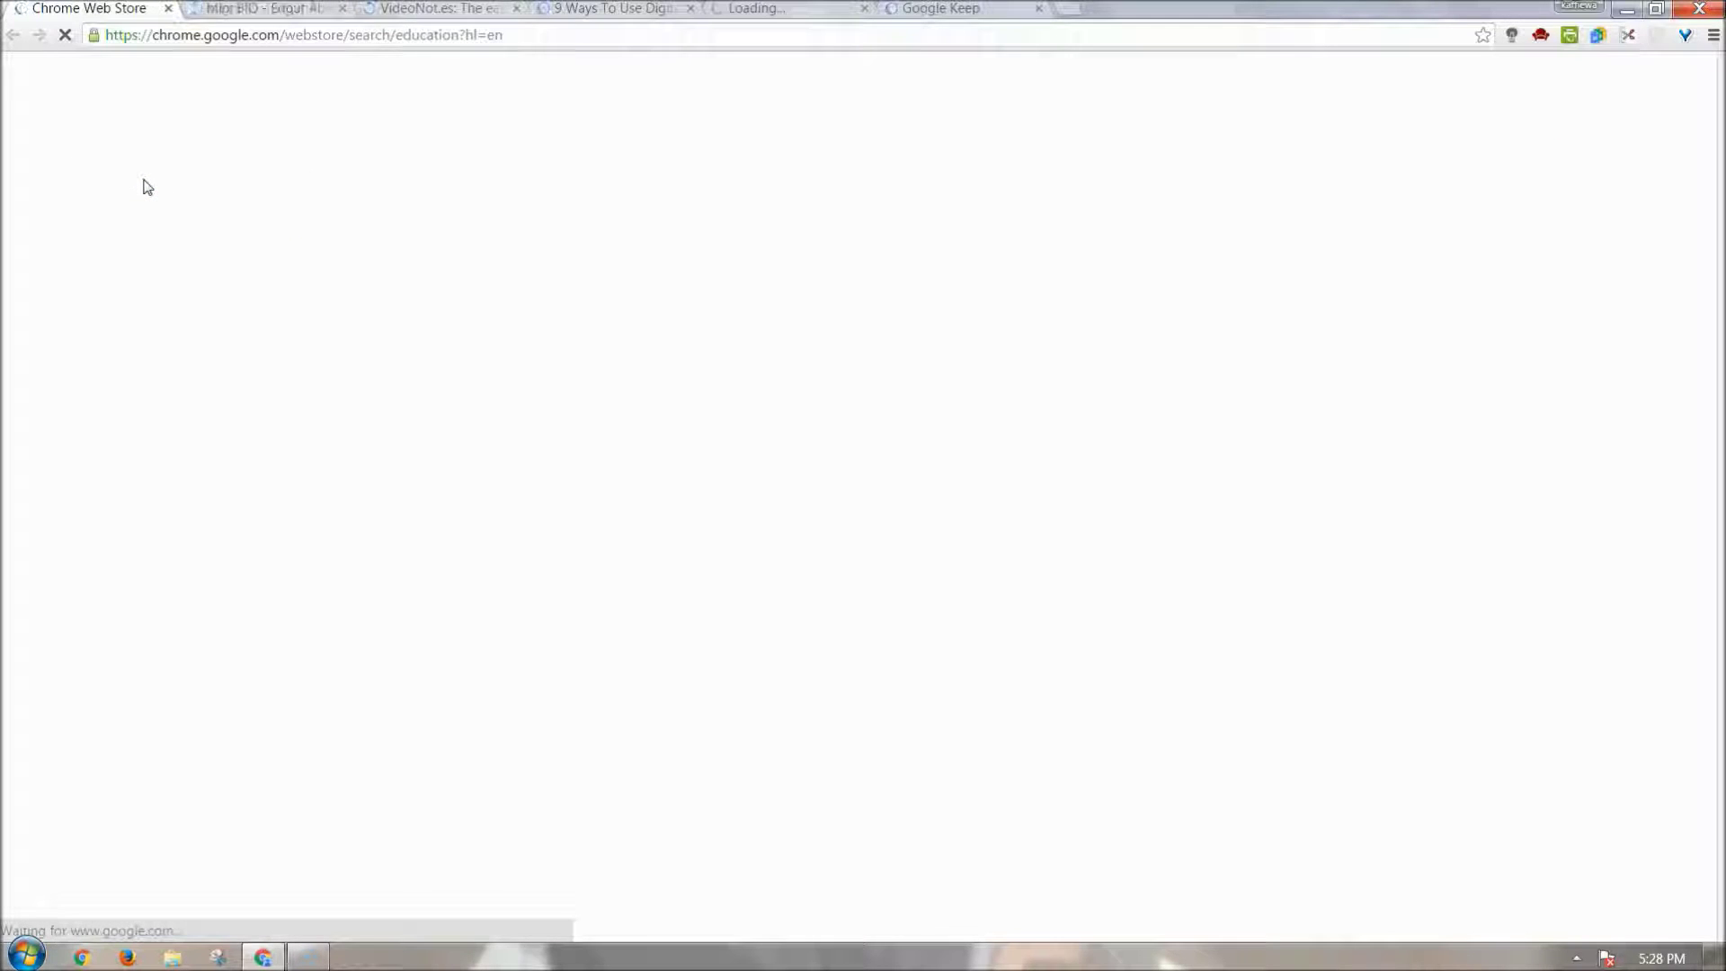